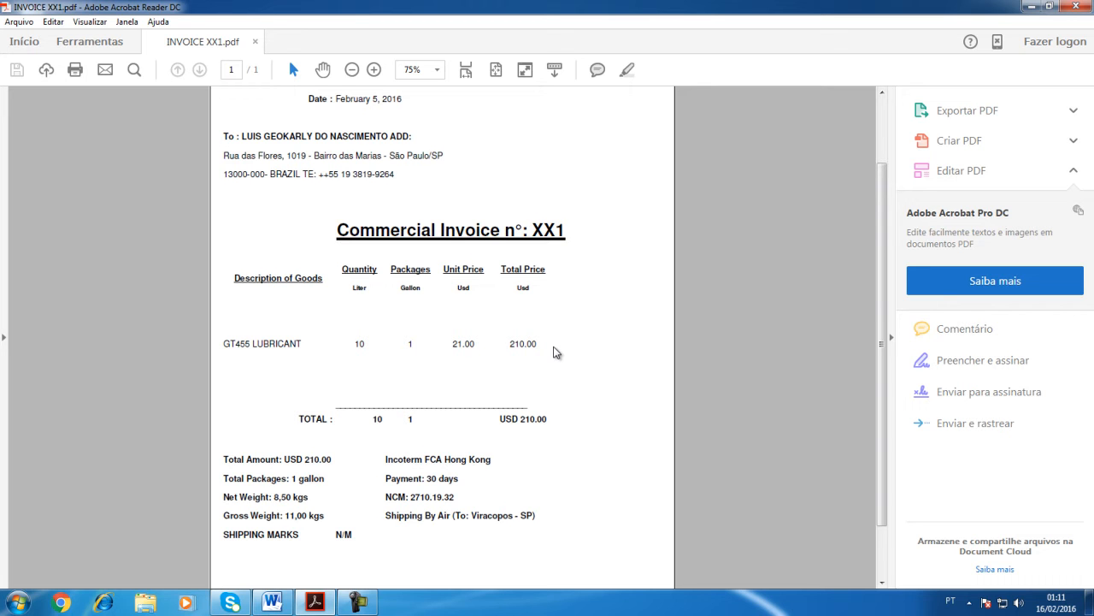
Step: Look over the commercial invoice from its header down to the totals and shipping details
{"action": "scroll", "coordinate": [547, 353], "scroll_direction": "up", "scroll_amount": 1}
{"action": "scroll", "coordinate": [545, 354], "scroll_direction": "up", "scroll_amount": 2}
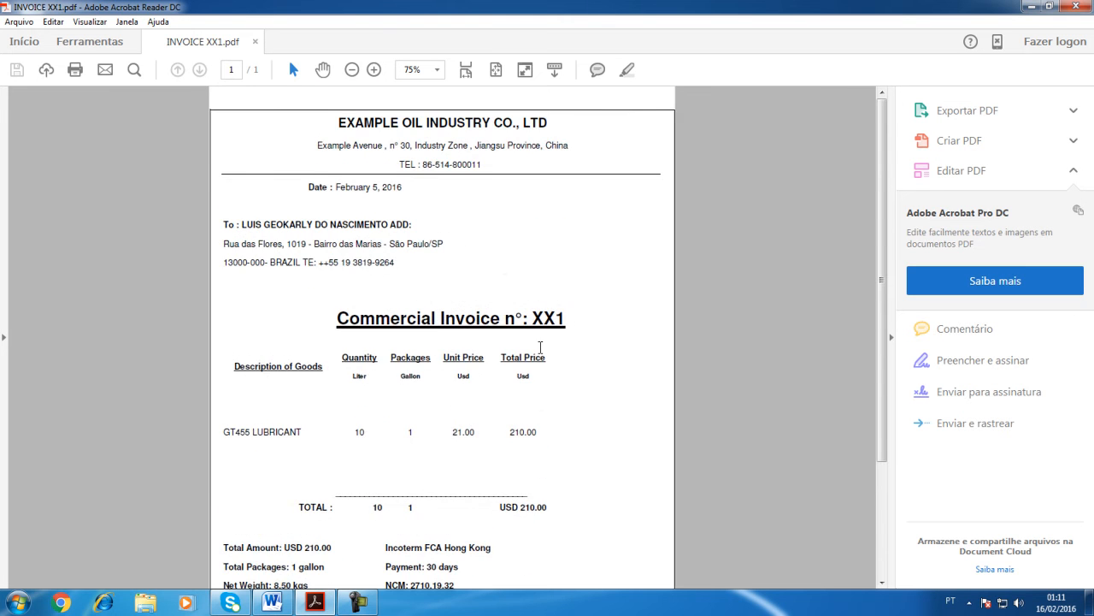
{"action": "scroll", "coordinate": [499, 260], "scroll_direction": "down", "scroll_amount": 3}
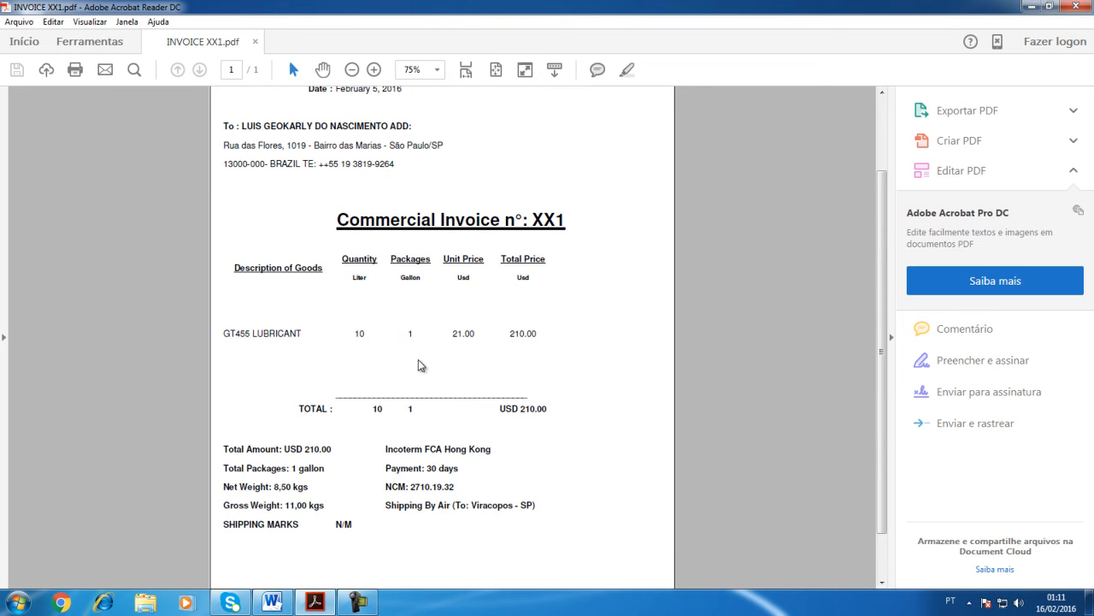
{"action": "scroll", "coordinate": [419, 363], "scroll_direction": "down", "scroll_amount": 1}
{"action": "left_click_drag", "start_coordinate": [225, 437], "coordinate": [318, 463]}
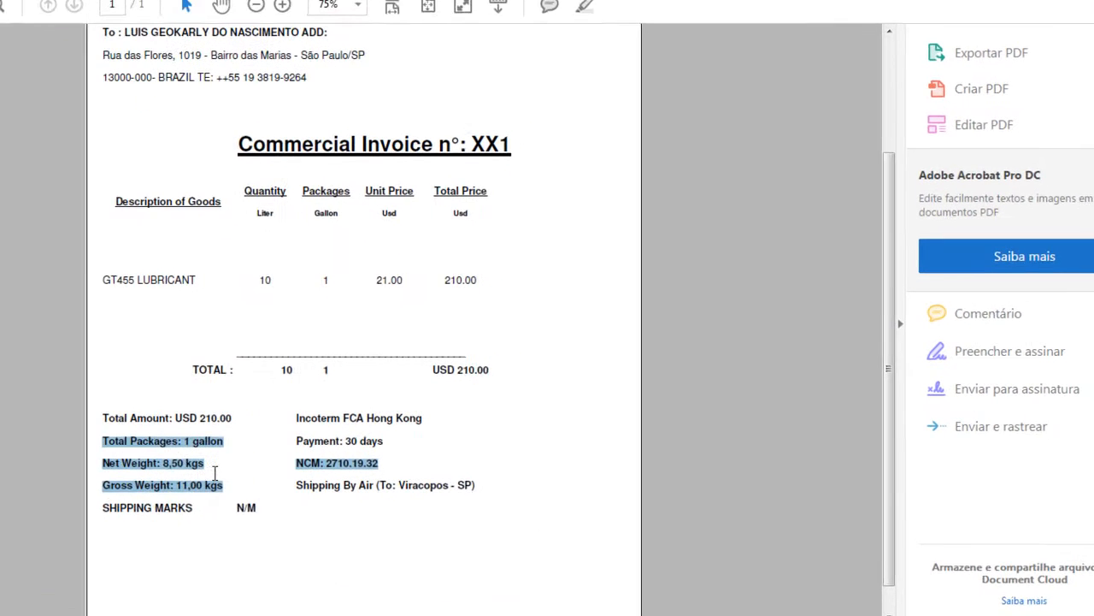
{"action": "left_click", "coordinate": [282, 369]}
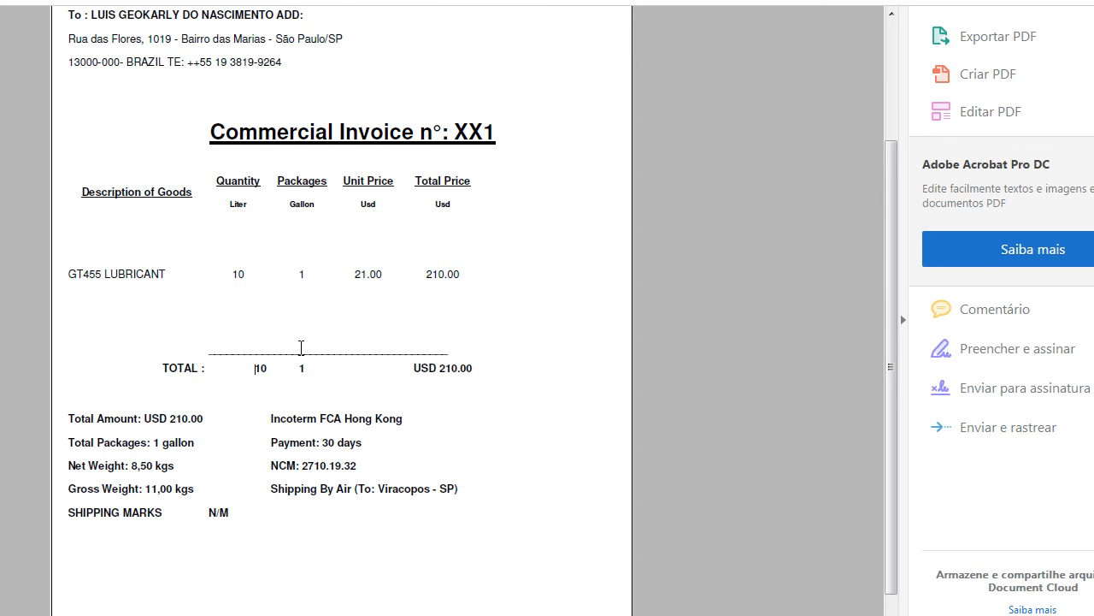
Step: Examine the exporter's company name, address and telephone in the invoice header
{"action": "scroll", "coordinate": [416, 308], "scroll_direction": "up", "scroll_amount": 2}
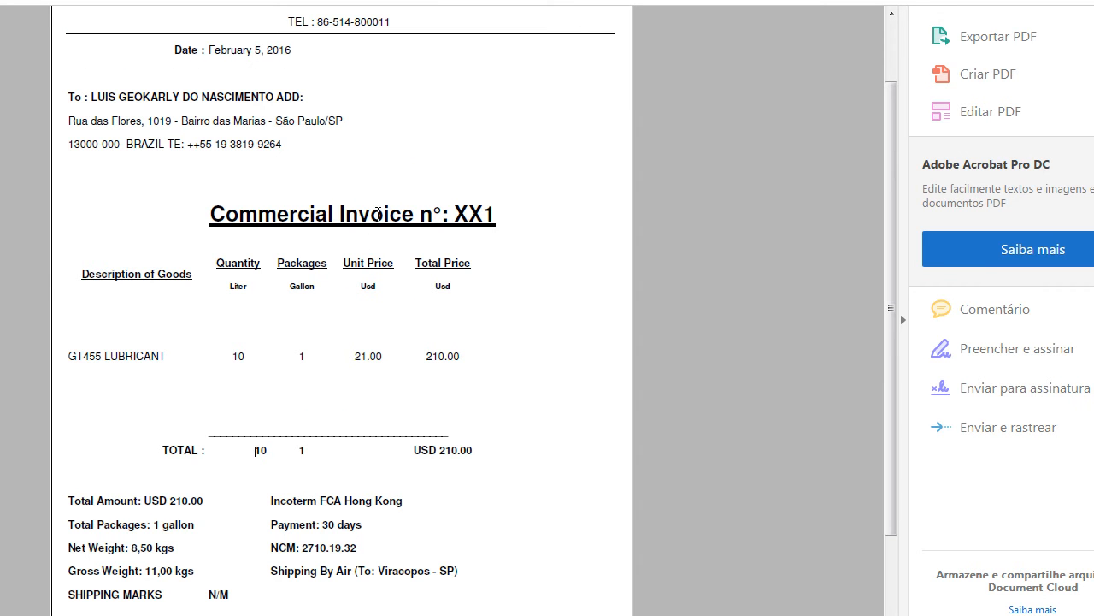
{"action": "scroll", "coordinate": [334, 155], "scroll_direction": "up", "scroll_amount": 2}
{"action": "left_click_drag", "start_coordinate": [210, 52], "coordinate": [399, 107]}
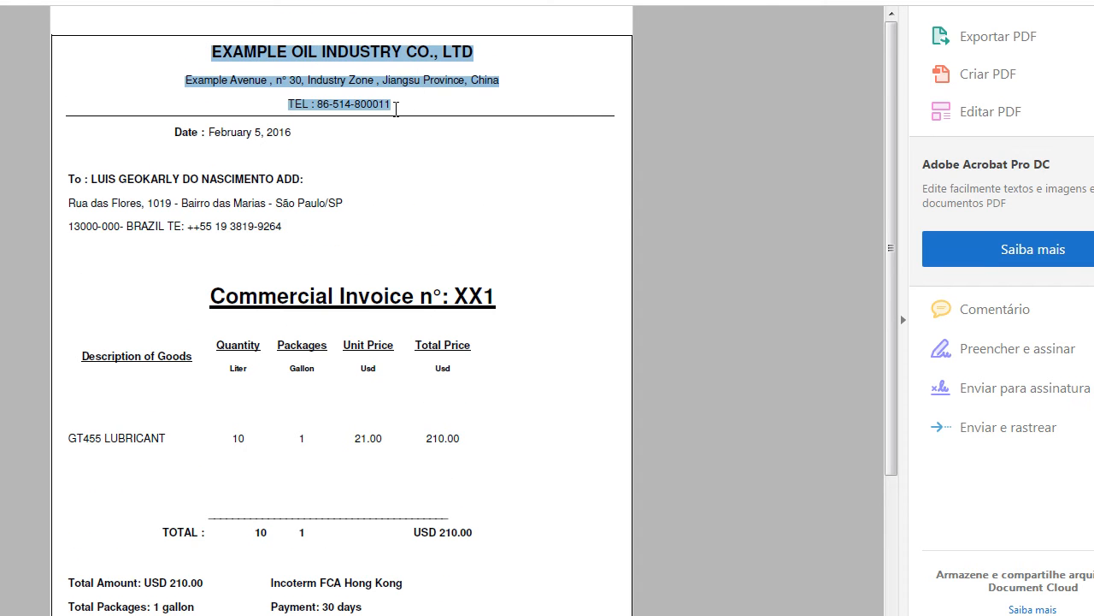
{"action": "left_click", "coordinate": [305, 80]}
{"action": "left_click_drag", "start_coordinate": [186, 80], "coordinate": [417, 82]}
{"action": "left_click", "coordinate": [303, 136]}
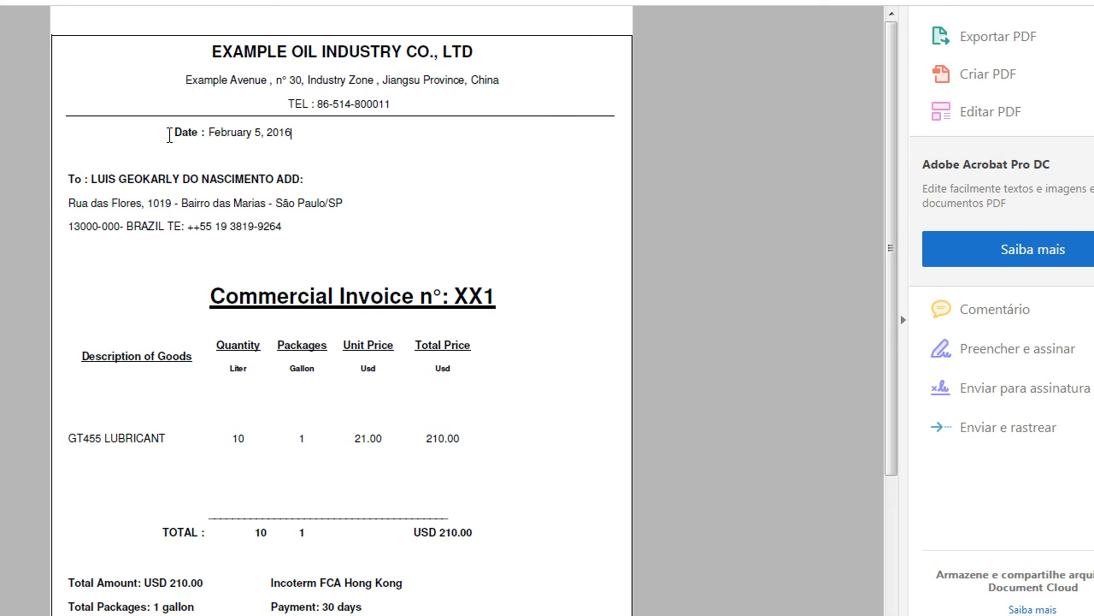
Step: Examine the invoice date and the importer's name, address and contact details
{"action": "left_click_drag", "start_coordinate": [174, 132], "coordinate": [303, 132]}
{"action": "left_click", "coordinate": [111, 189]}
{"action": "left_click_drag", "start_coordinate": [79, 175], "coordinate": [276, 205]}
{"action": "left_click", "coordinate": [306, 178]}
{"action": "left_click_drag", "start_coordinate": [91, 179], "coordinate": [264, 173]}
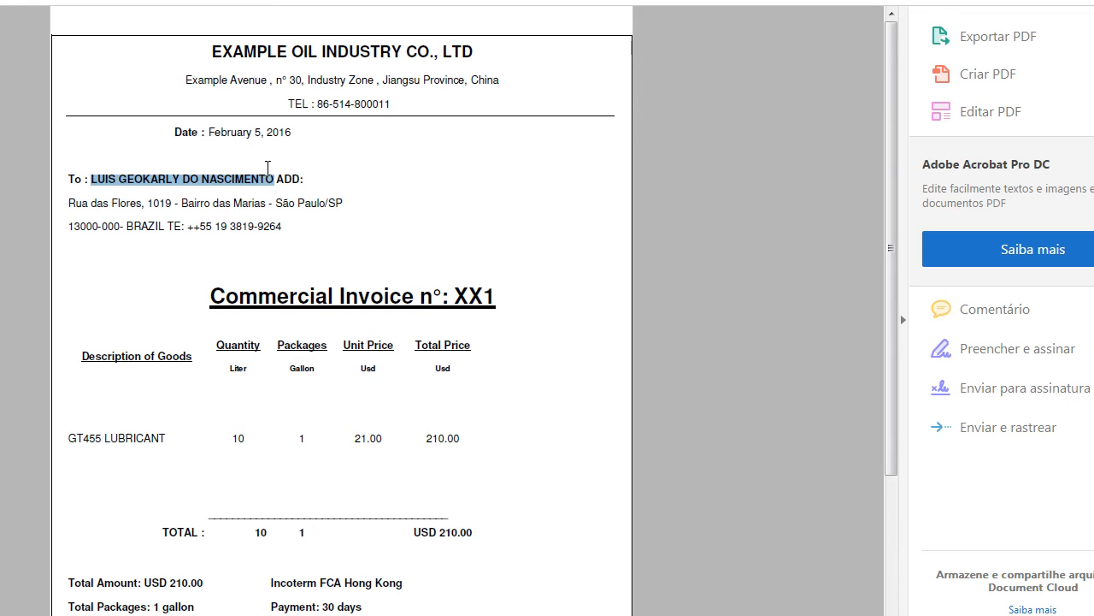
{"action": "left_click", "coordinate": [278, 163]}
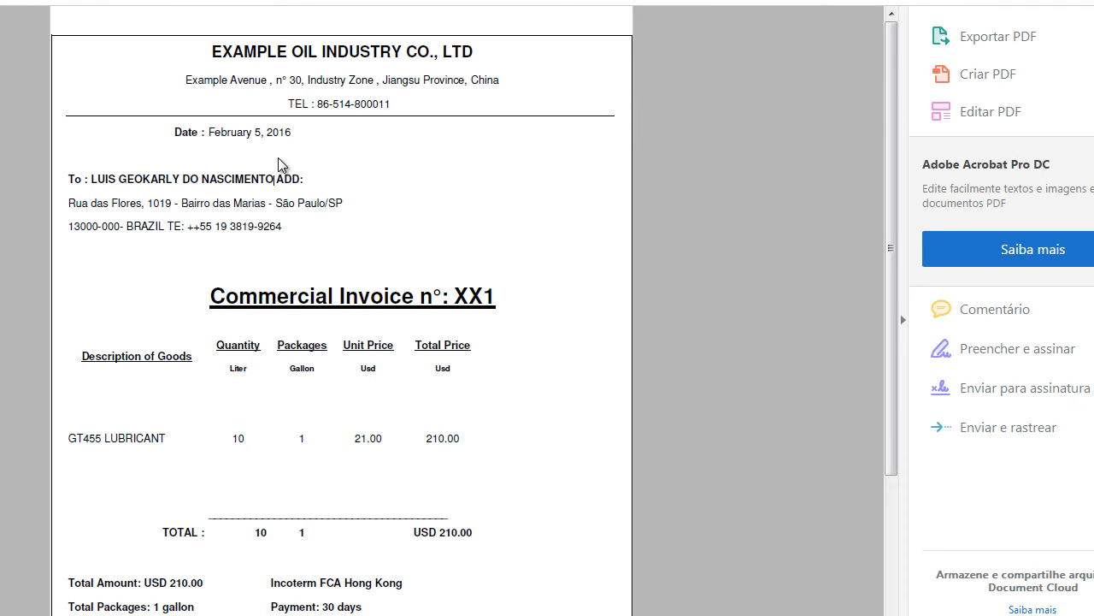
{"action": "left_click_drag", "start_coordinate": [69, 203], "coordinate": [282, 218]}
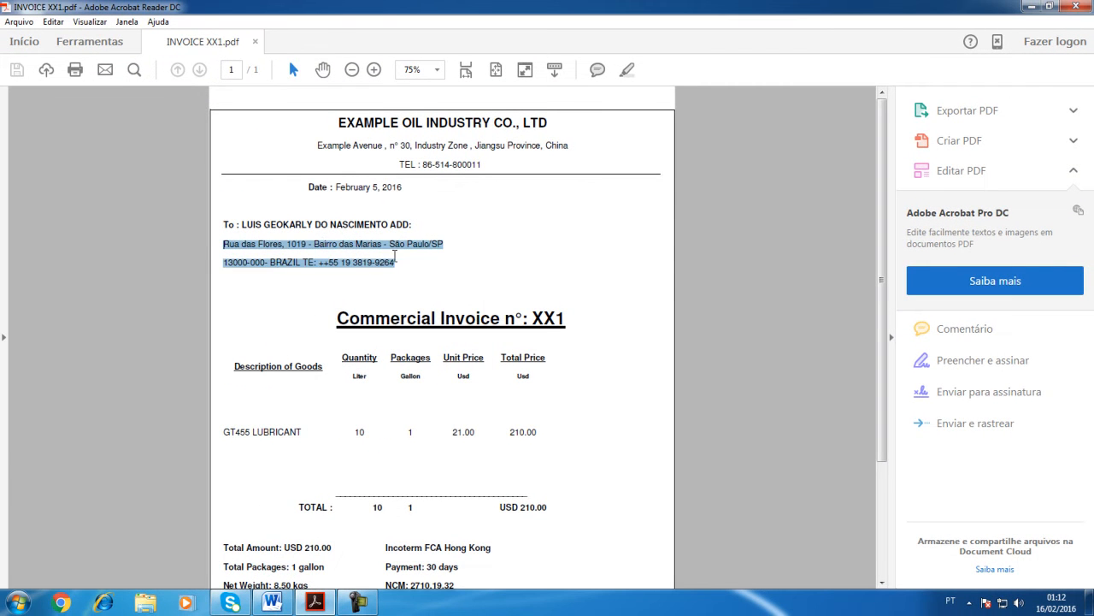
{"action": "left_click", "coordinate": [421, 271]}
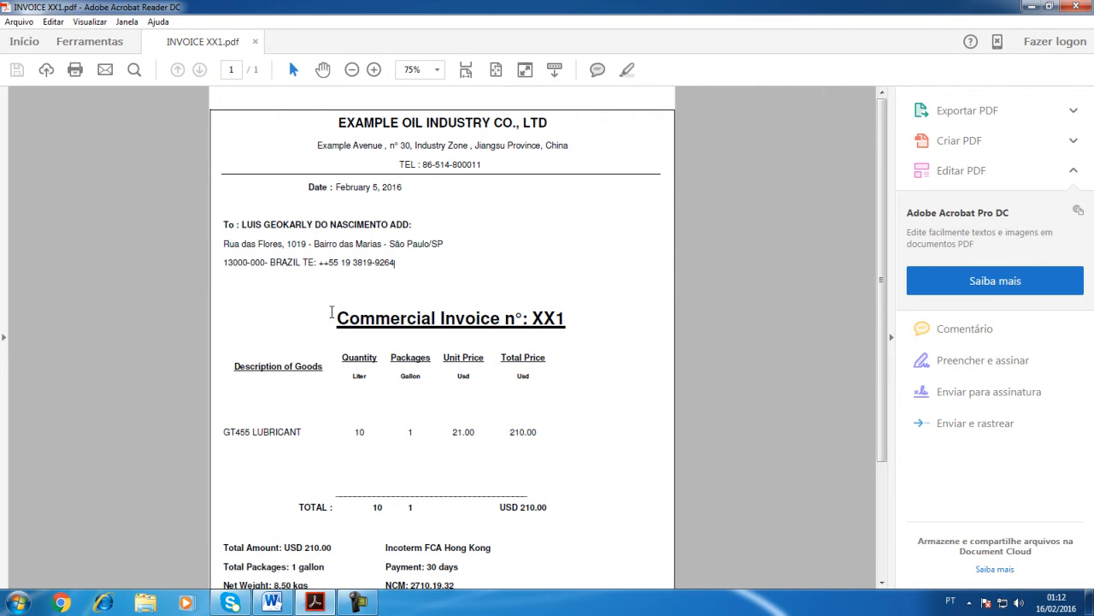
Step: Examine the commercial invoice number and the Description of Goods heading
{"action": "left_click_drag", "start_coordinate": [333, 314], "coordinate": [566, 314]}
{"action": "scroll", "coordinate": [402, 387], "scroll_direction": "down", "scroll_amount": 1}
{"action": "left_click", "coordinate": [334, 374]}
{"action": "left_click", "coordinate": [255, 334]}
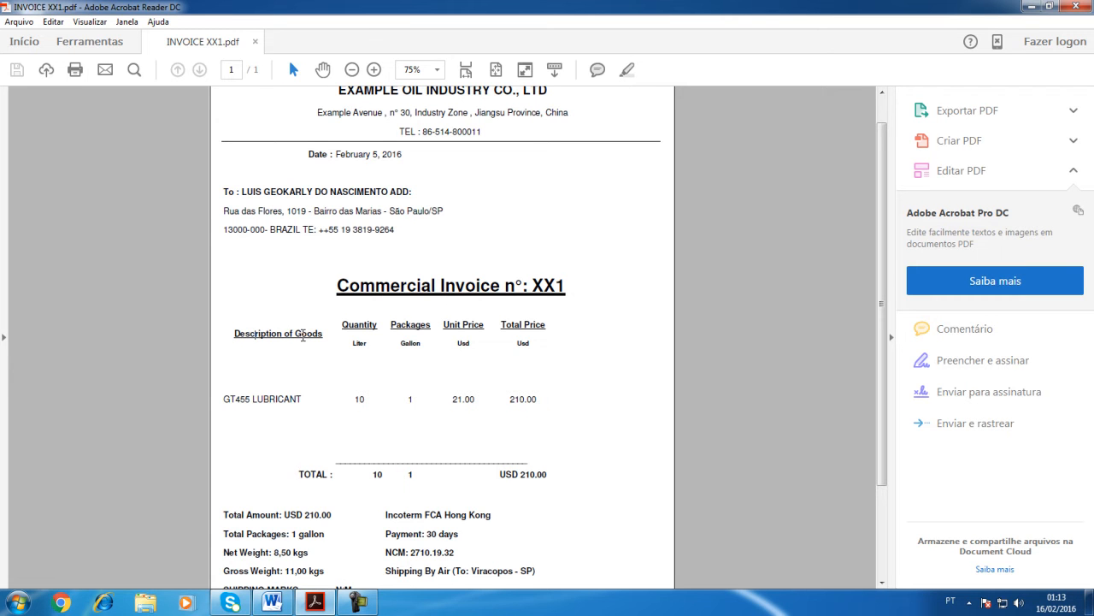
Step: Switch to the Word document and read the full product description of the lubricant
{"action": "left_click", "coordinate": [272, 602]}
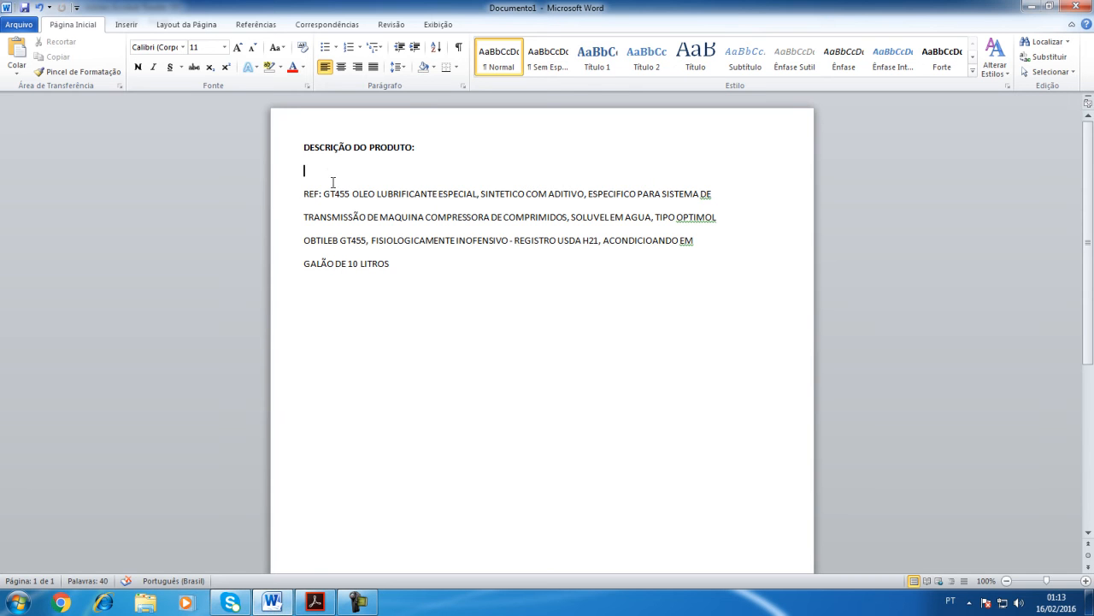
{"action": "left_click_drag", "start_coordinate": [427, 276], "coordinate": [303, 196]}
{"action": "left_click", "coordinate": [494, 147]}
{"action": "left_click_drag", "start_coordinate": [396, 262], "coordinate": [281, 192]}
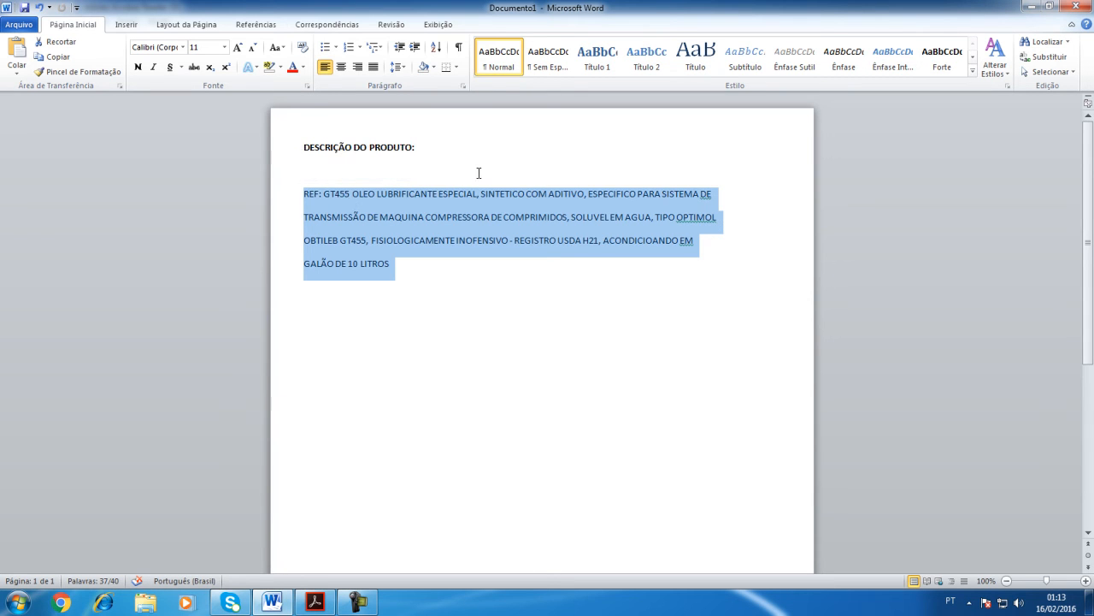
{"action": "left_click", "coordinate": [439, 274]}
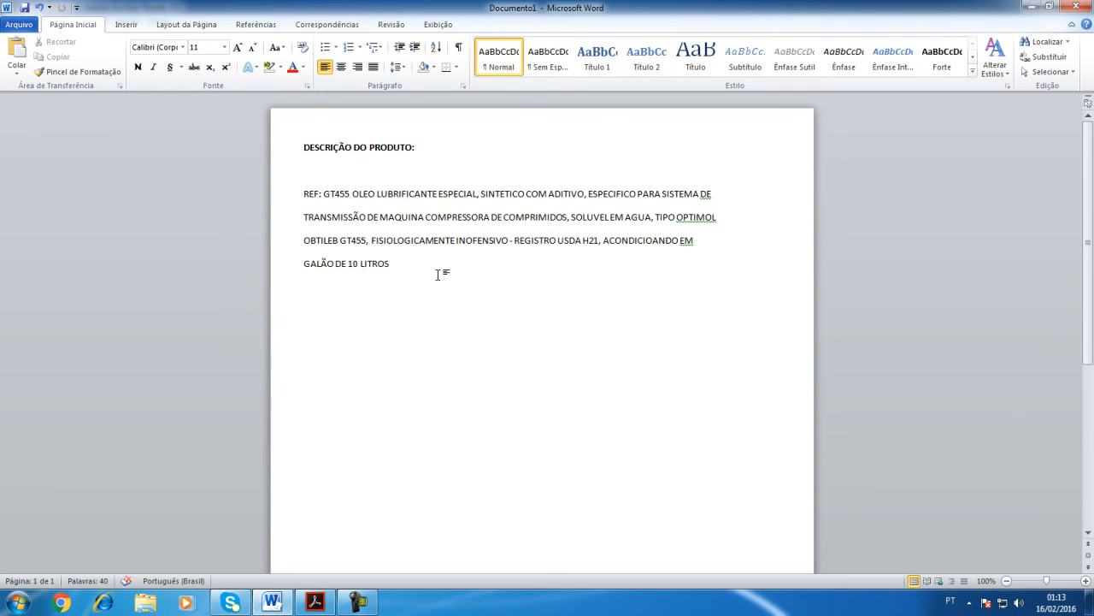
Step: Return to the invoice in Acrobat Reader and examine the lubricant line's description, quantity, packages and price columns with their units
{"action": "left_click", "coordinate": [315, 600]}
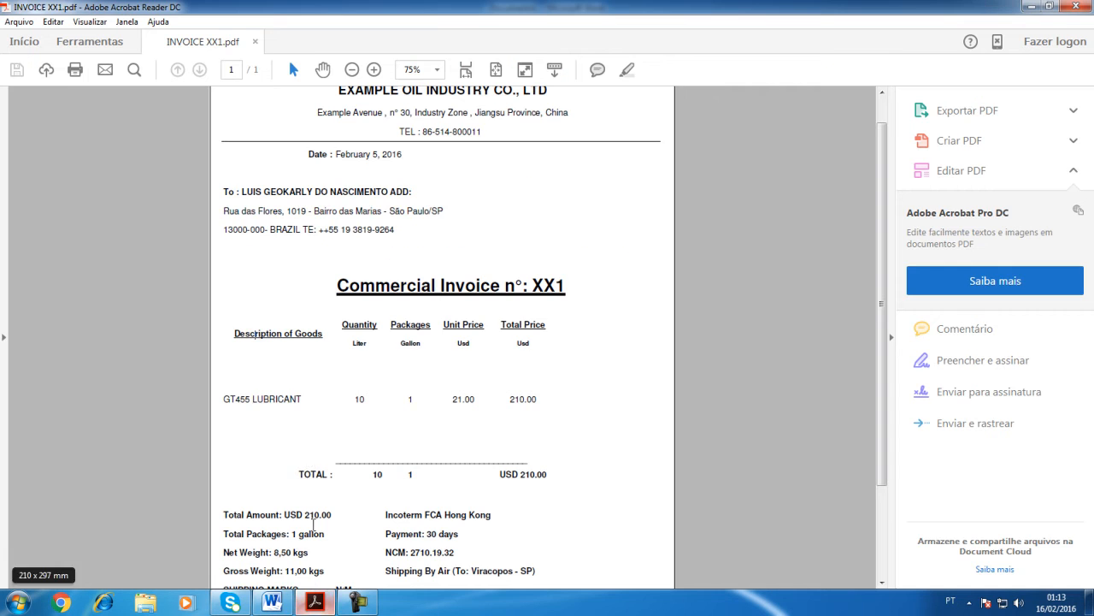
{"action": "left_click_drag", "start_coordinate": [221, 399], "coordinate": [309, 398]}
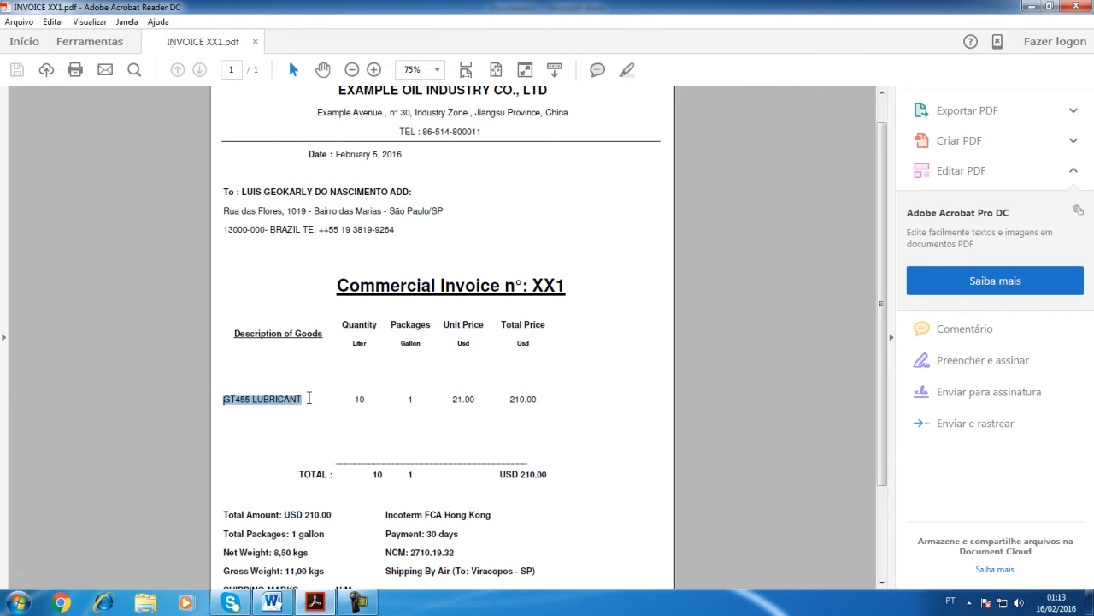
{"action": "left_click", "coordinate": [335, 397]}
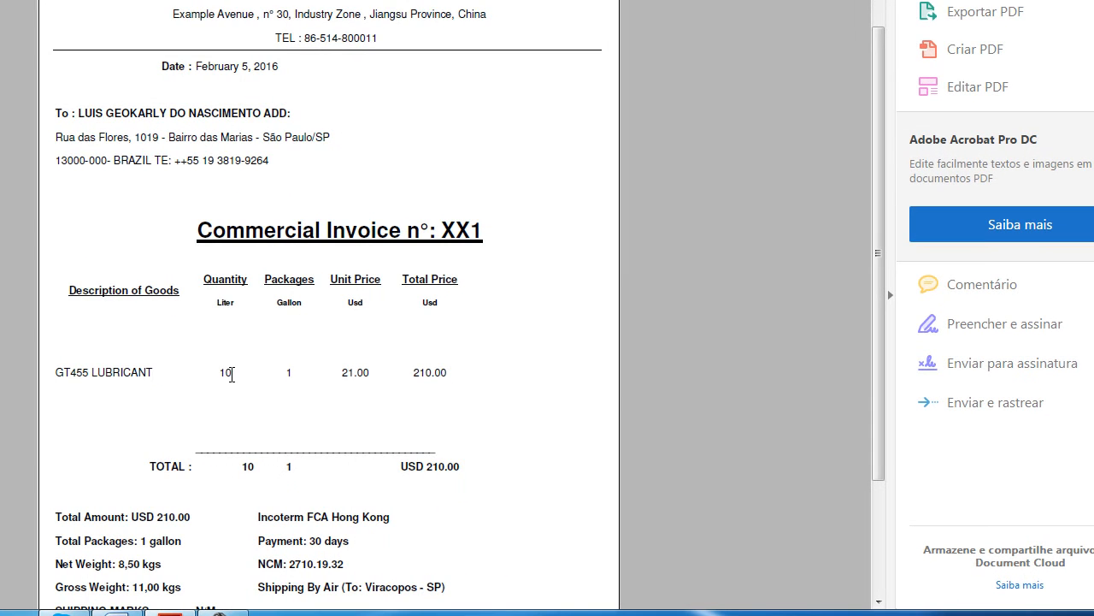
{"action": "double_click", "coordinate": [229, 373]}
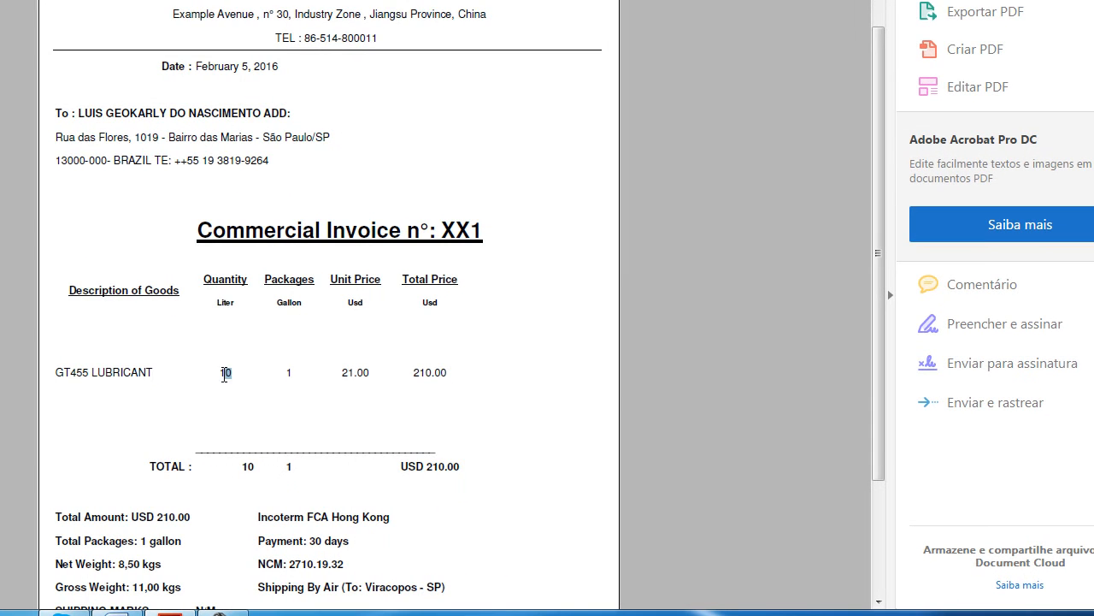
{"action": "double_click", "coordinate": [228, 303]}
{"action": "left_click", "coordinate": [290, 372]}
{"action": "left_click_drag", "start_coordinate": [291, 305], "coordinate": [297, 306]}
{"action": "left_click", "coordinate": [323, 351]}
{"action": "left_click_drag", "start_coordinate": [344, 301], "coordinate": [370, 299]}
{"action": "left_click", "coordinate": [432, 343]}
{"action": "scroll", "coordinate": [357, 363], "scroll_direction": "down", "scroll_amount": 2}
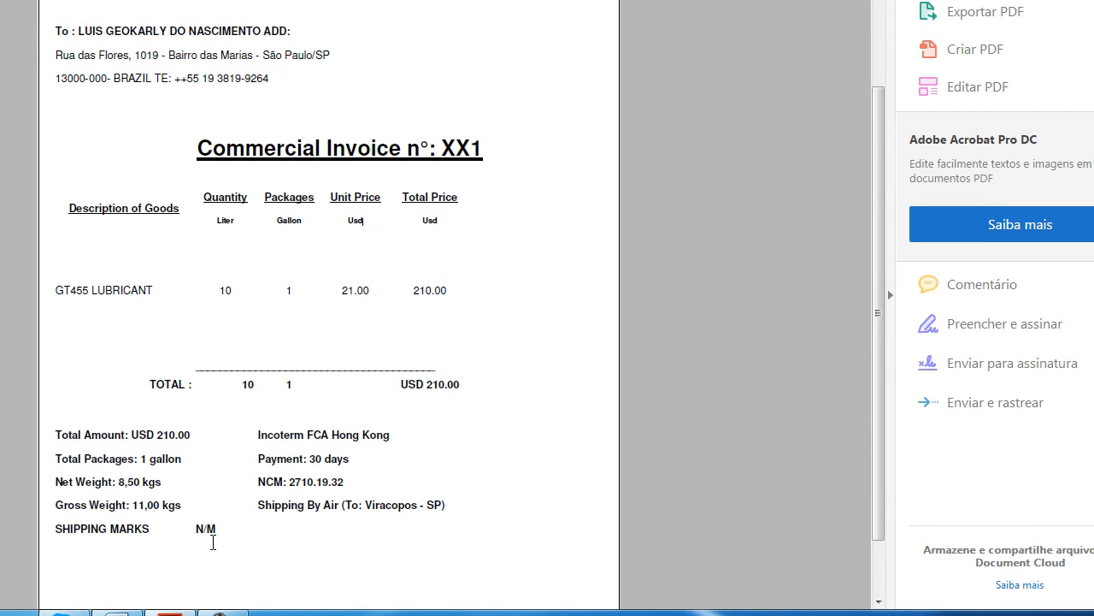
Step: Examine the invoice's total amount, Incoterm, shipping method, NCM code and payment term
{"action": "left_click_drag", "start_coordinate": [198, 438], "coordinate": [53, 432]}
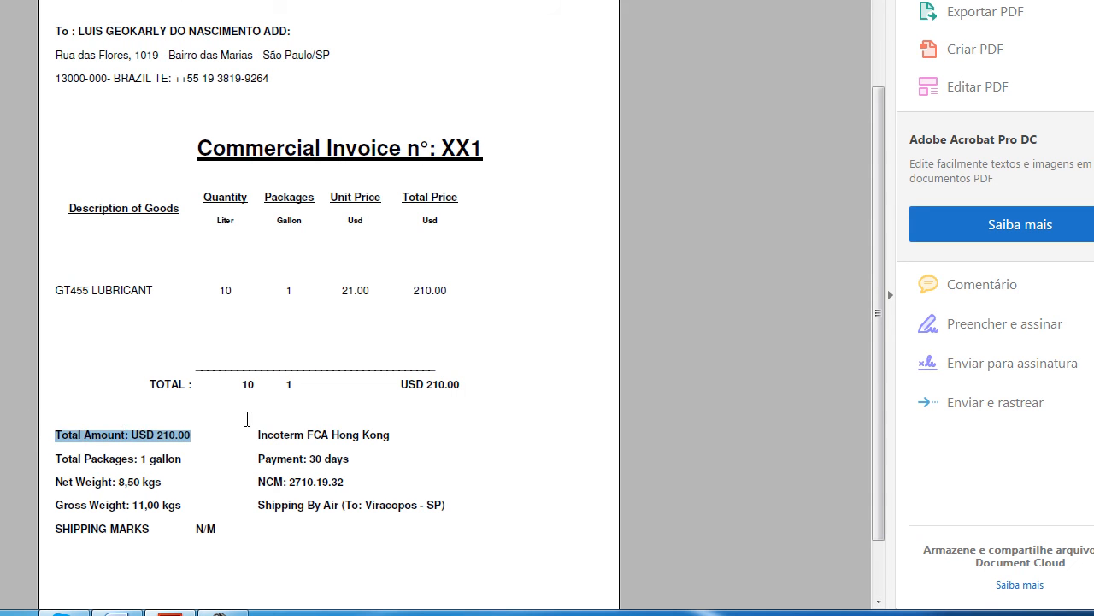
{"action": "left_click_drag", "start_coordinate": [260, 435], "coordinate": [405, 430]}
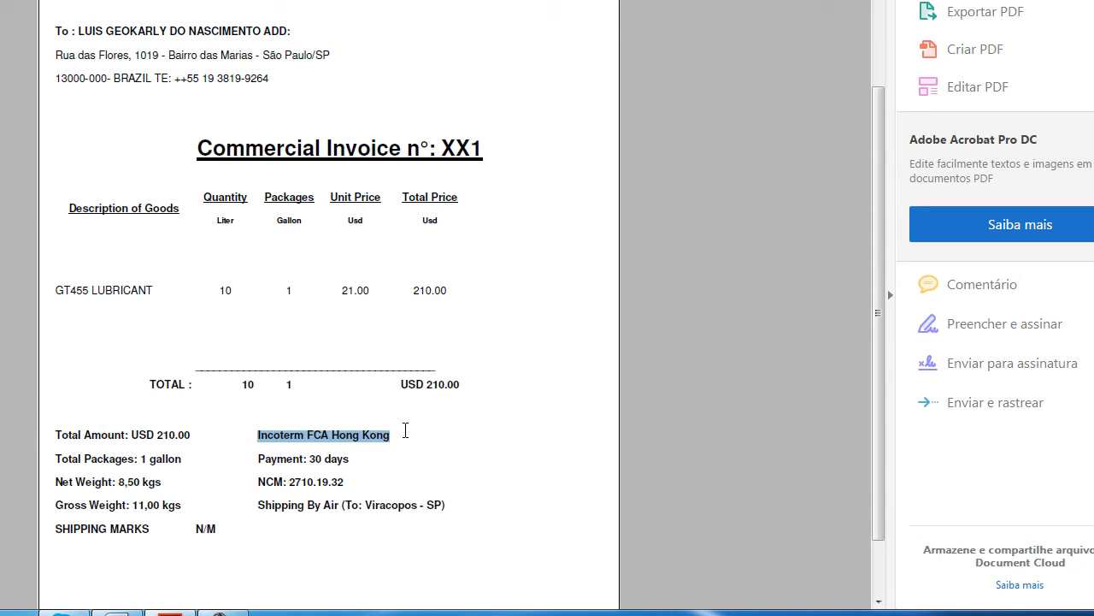
{"action": "left_click", "coordinate": [354, 438]}
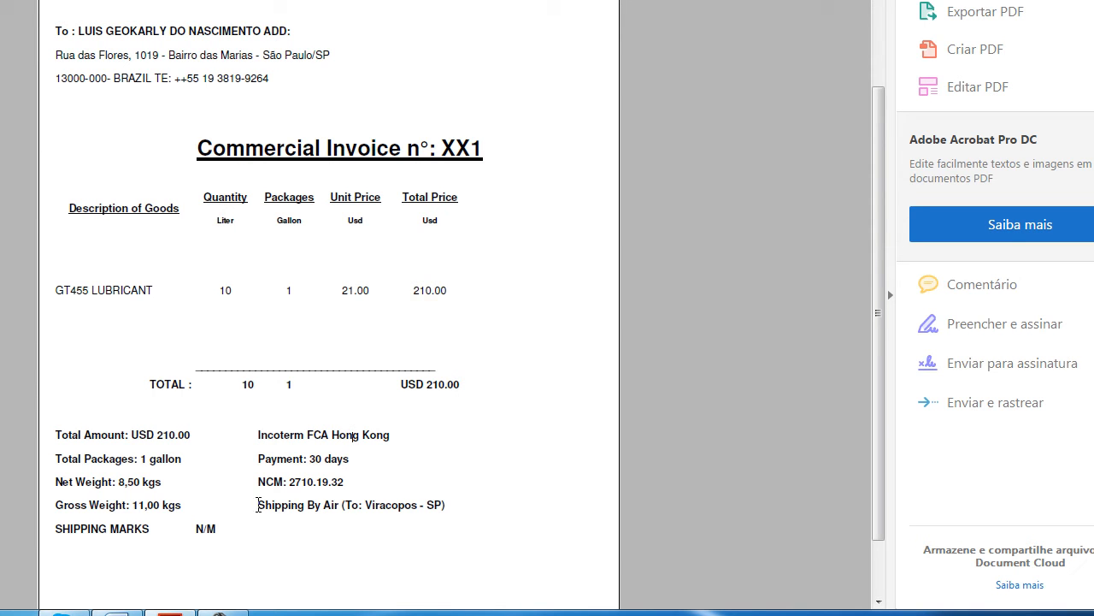
{"action": "left_click_drag", "start_coordinate": [258, 505], "coordinate": [447, 507]}
{"action": "left_click", "coordinate": [445, 478]}
{"action": "left_click_drag", "start_coordinate": [256, 482], "coordinate": [346, 481]}
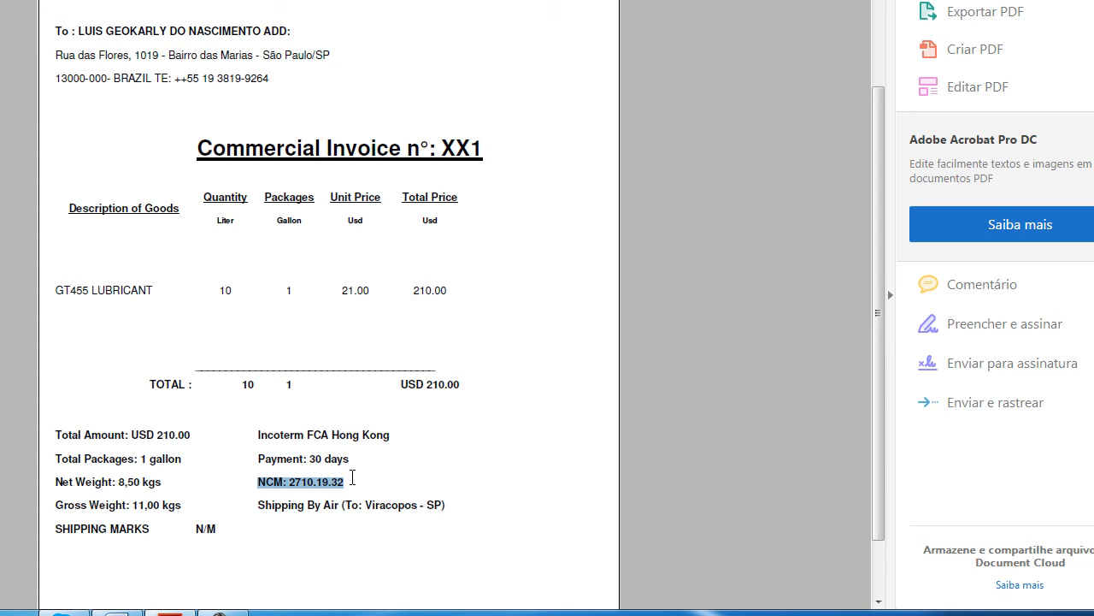
{"action": "left_click_drag", "start_coordinate": [256, 459], "coordinate": [365, 461]}
{"action": "left_click", "coordinate": [163, 506]}
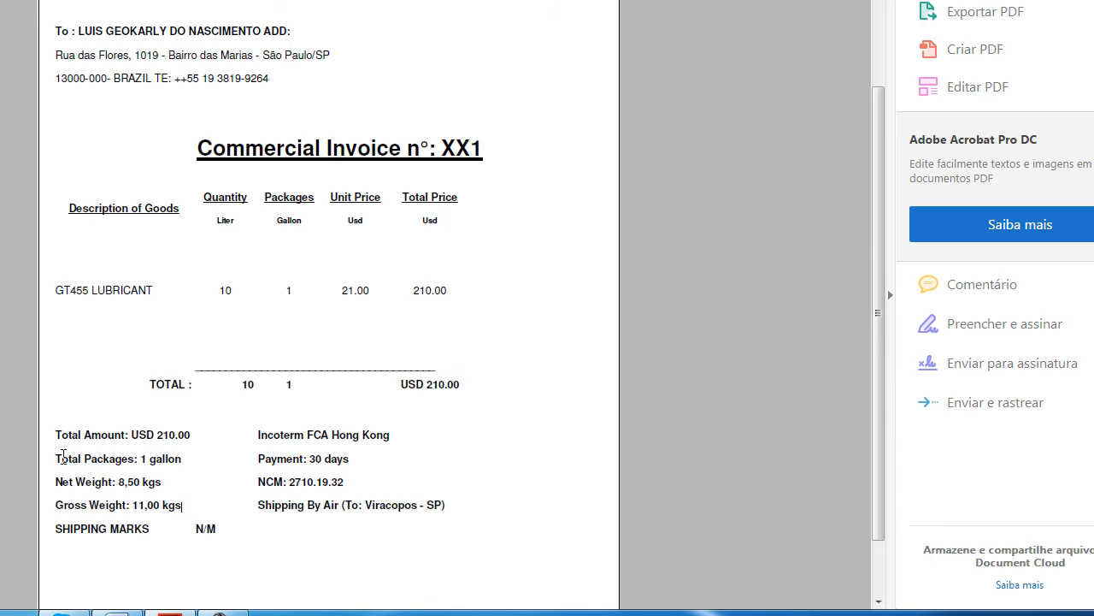
Step: Examine the invoice's total packages, net weight, gross weight and shipping marks
{"action": "left_click_drag", "start_coordinate": [59, 455], "coordinate": [191, 455]}
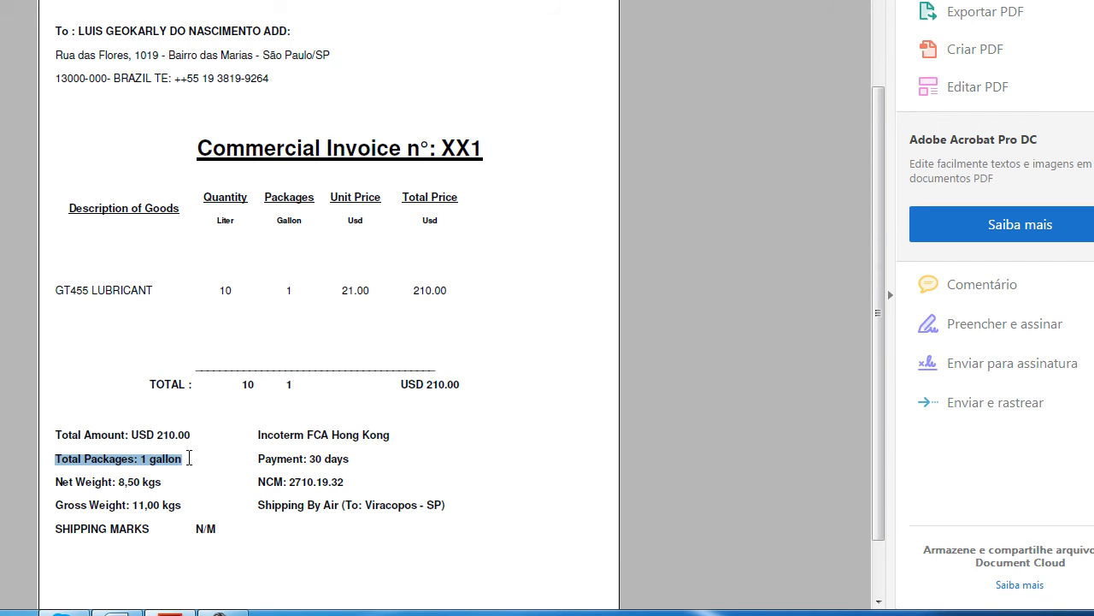
{"action": "left_click", "coordinate": [132, 481]}
{"action": "left_click_drag", "start_coordinate": [58, 481], "coordinate": [165, 477]}
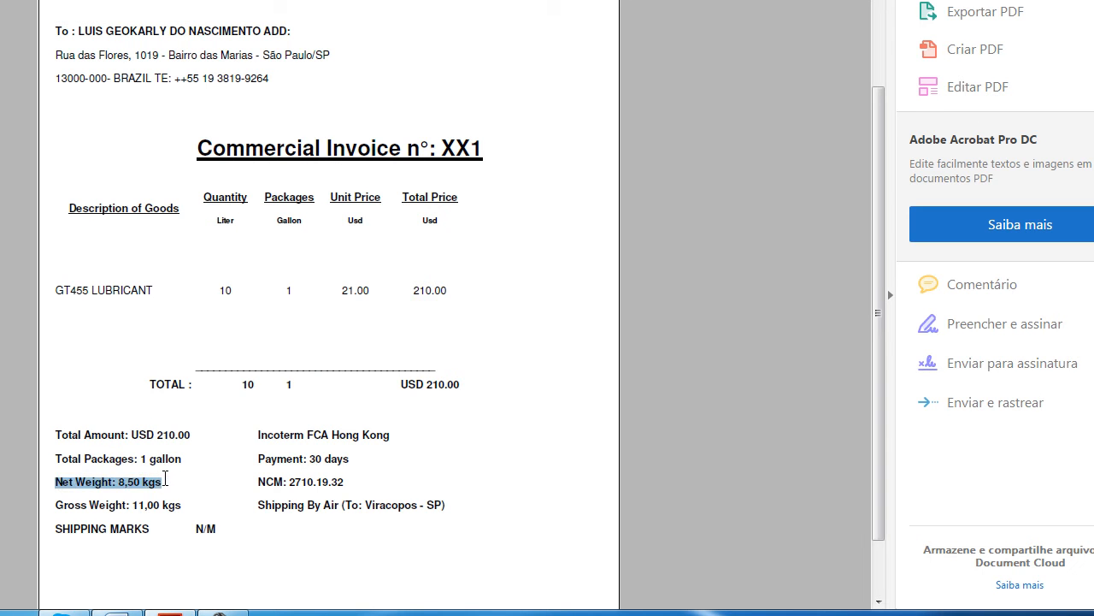
{"action": "left_click", "coordinate": [154, 487]}
{"action": "left_click_drag", "start_coordinate": [58, 507], "coordinate": [233, 522]}
{"action": "left_click", "coordinate": [160, 528]}
{"action": "left_click", "coordinate": [228, 525]}
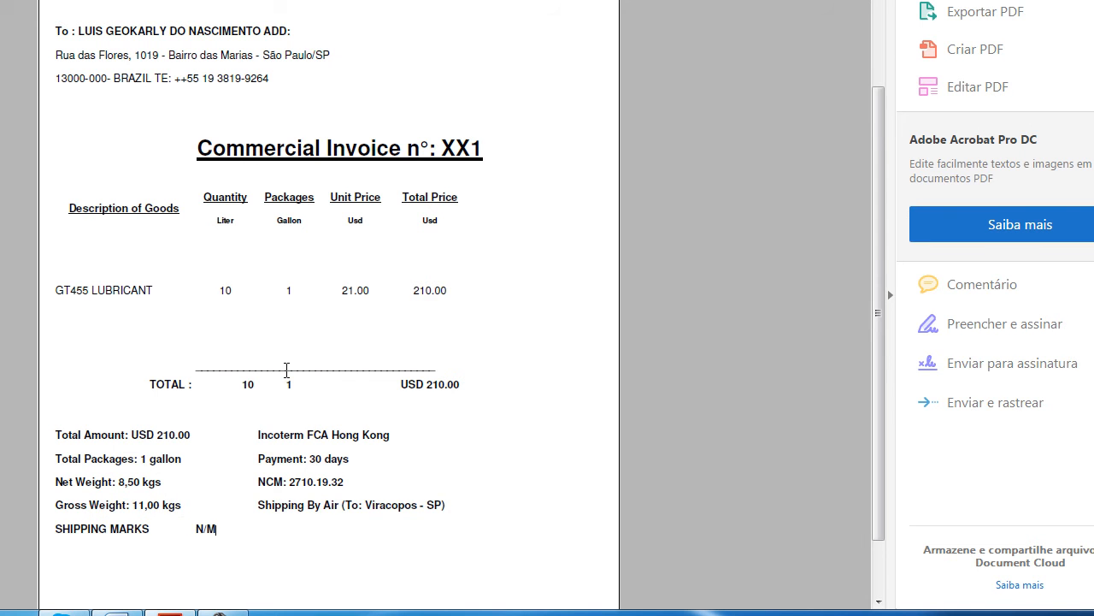
{"action": "scroll", "coordinate": [285, 368], "scroll_direction": "down", "scroll_amount": 2}
{"action": "scroll", "coordinate": [288, 379], "scroll_direction": "up", "scroll_amount": 5}
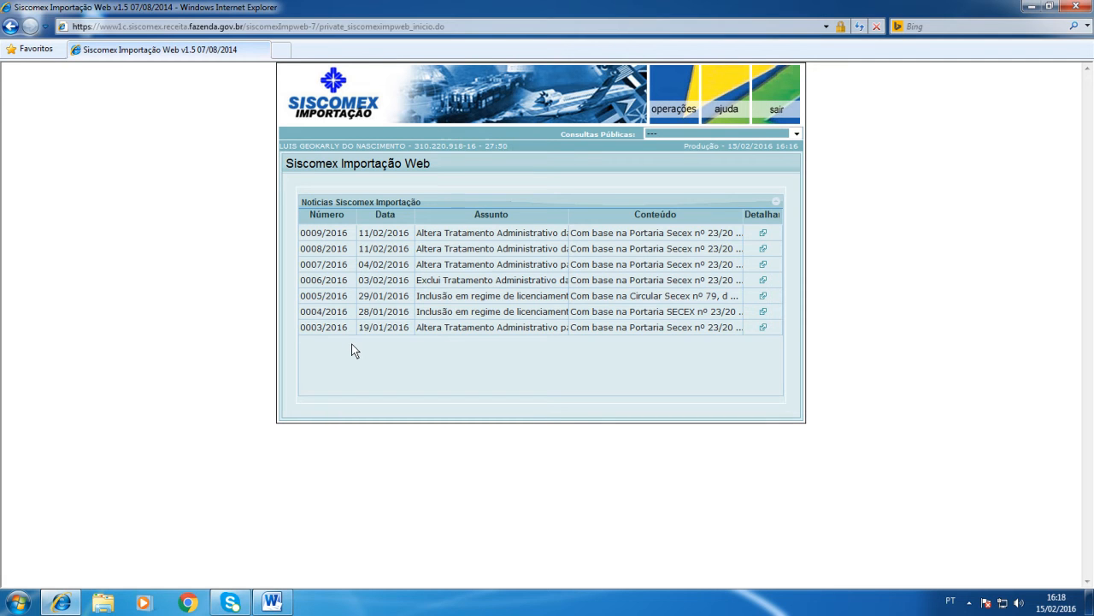
Step: Check the merchandise description in the Word document and return to the Siscomex page in Internet Explorer
{"action": "left_click", "coordinate": [272, 604]}
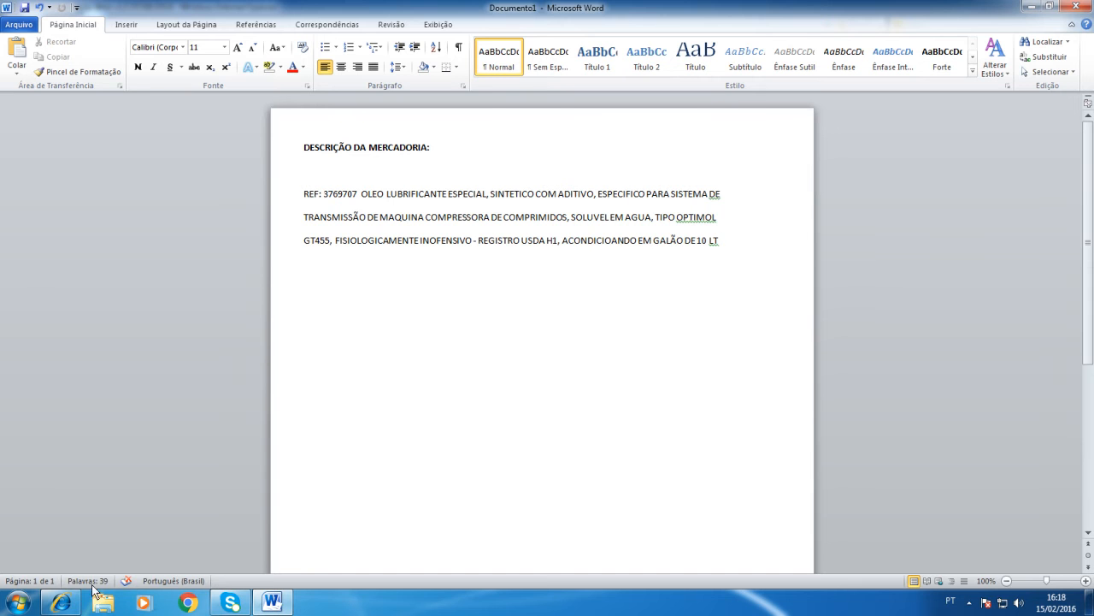
{"action": "left_click", "coordinate": [59, 603]}
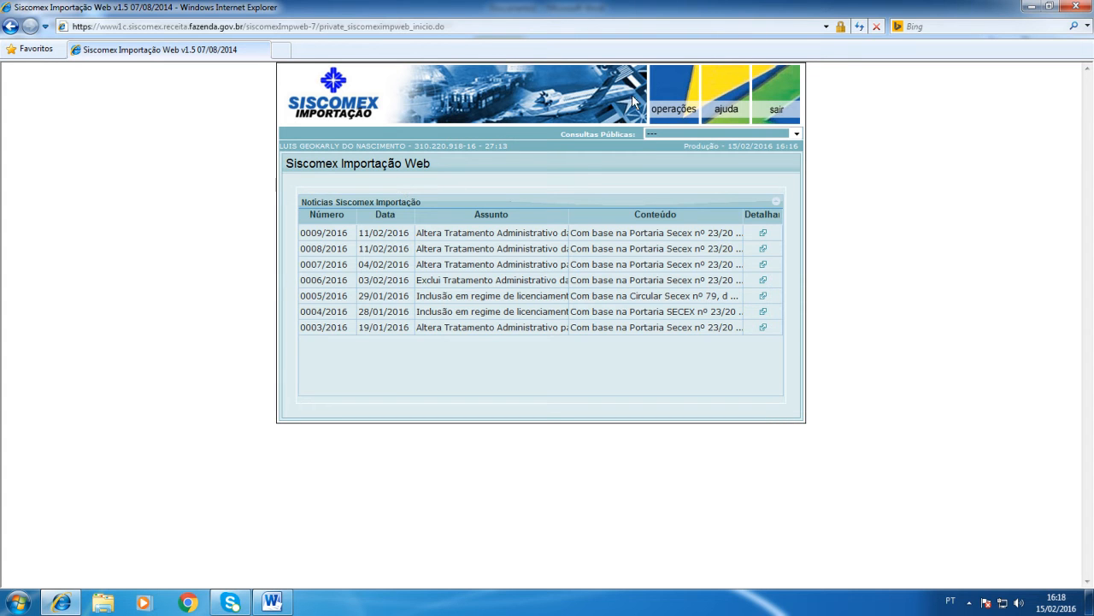
Step: Start a new import licence request (Licença) under Licenciamento de Importação, Solicitação
{"action": "left_click", "coordinate": [664, 91]}
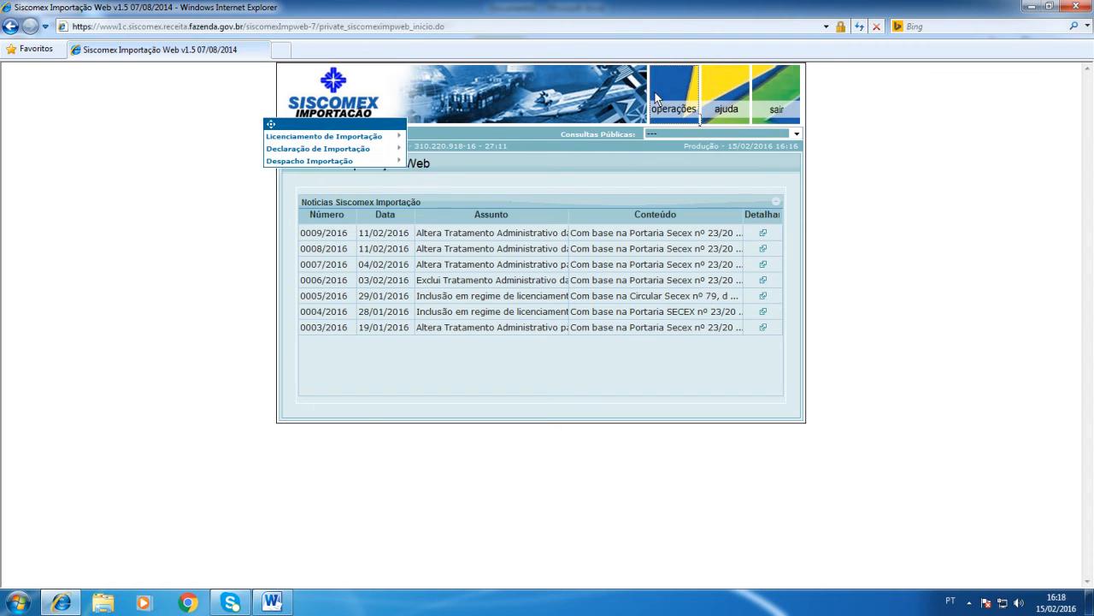
{"action": "mouse_move", "coordinate": [312, 139]}
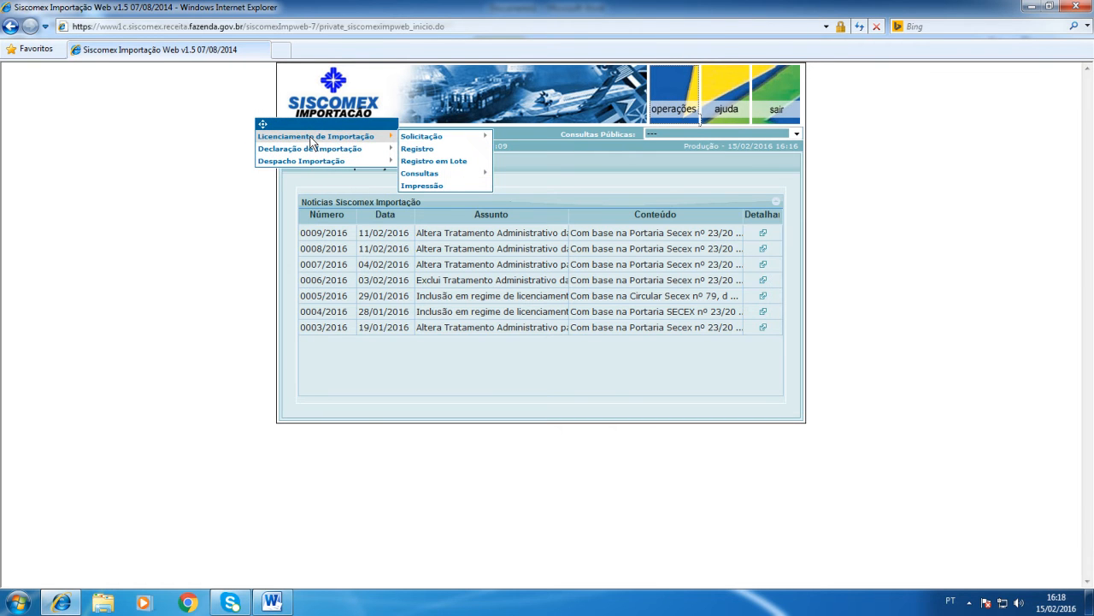
{"action": "mouse_move", "coordinate": [408, 139]}
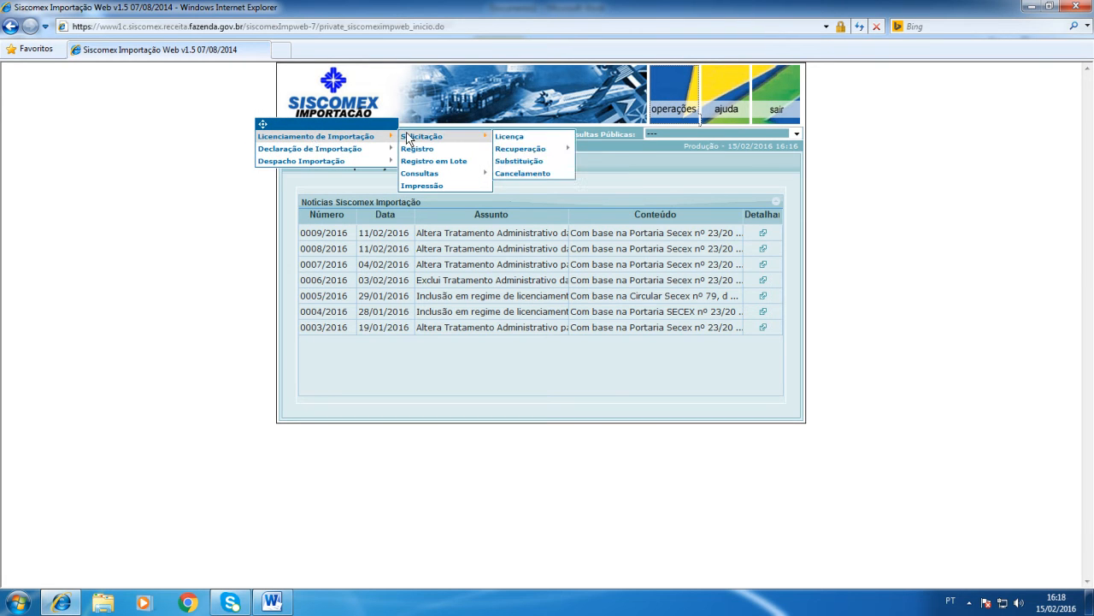
{"action": "left_click", "coordinate": [503, 139]}
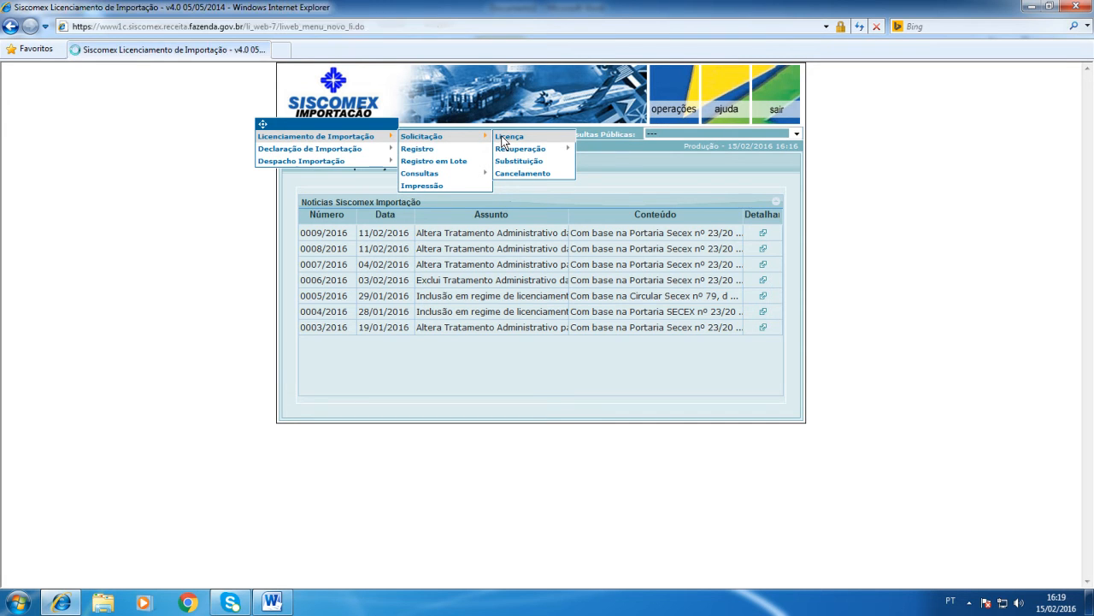
{"action": "left_click", "coordinate": [505, 137]}
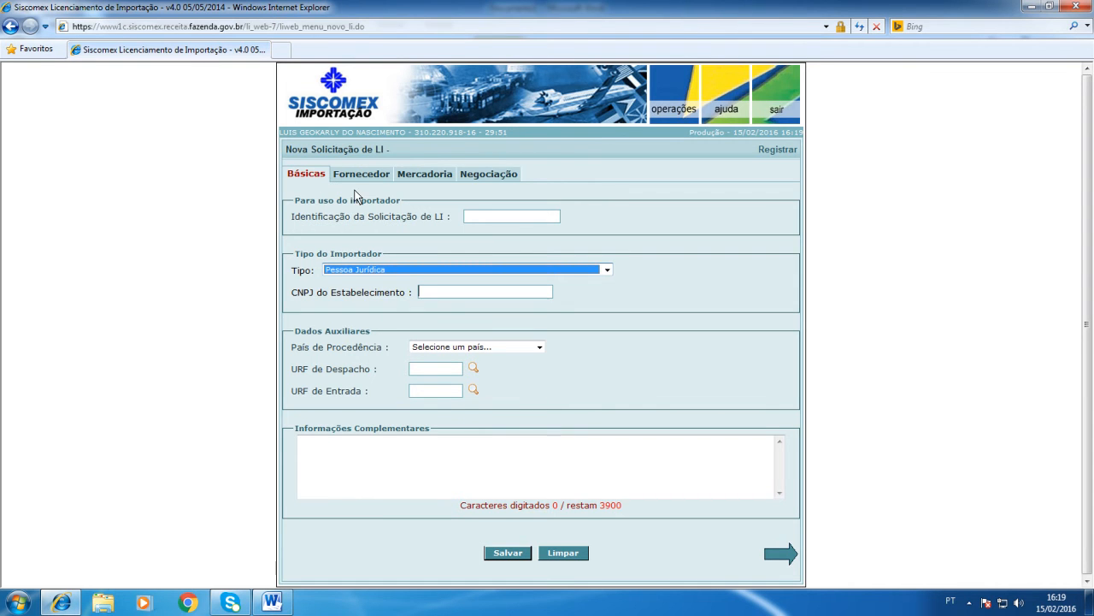
Step: Look through the Fornecedor, Mercadoria and Negociação sections of the new LI request and return to Básicas
{"action": "left_click", "coordinate": [356, 175]}
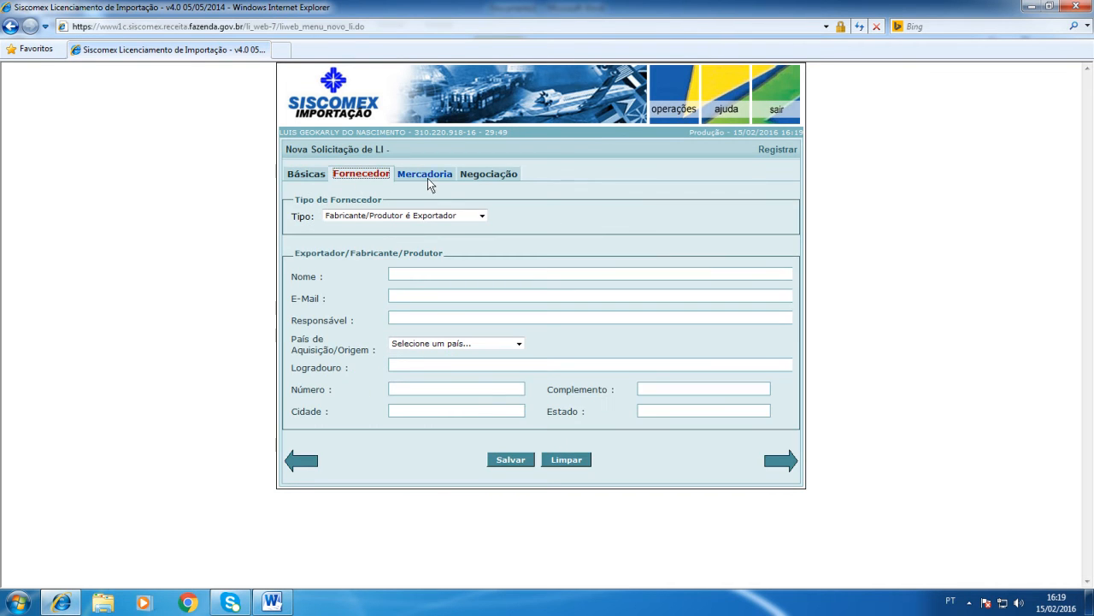
{"action": "left_click", "coordinate": [428, 175]}
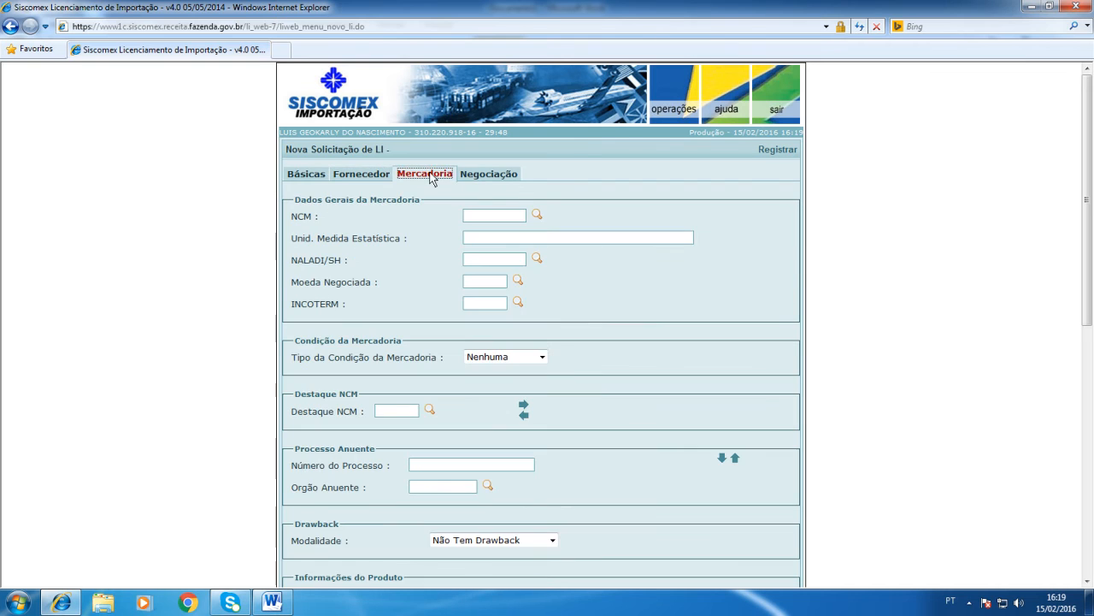
{"action": "left_click", "coordinate": [493, 180]}
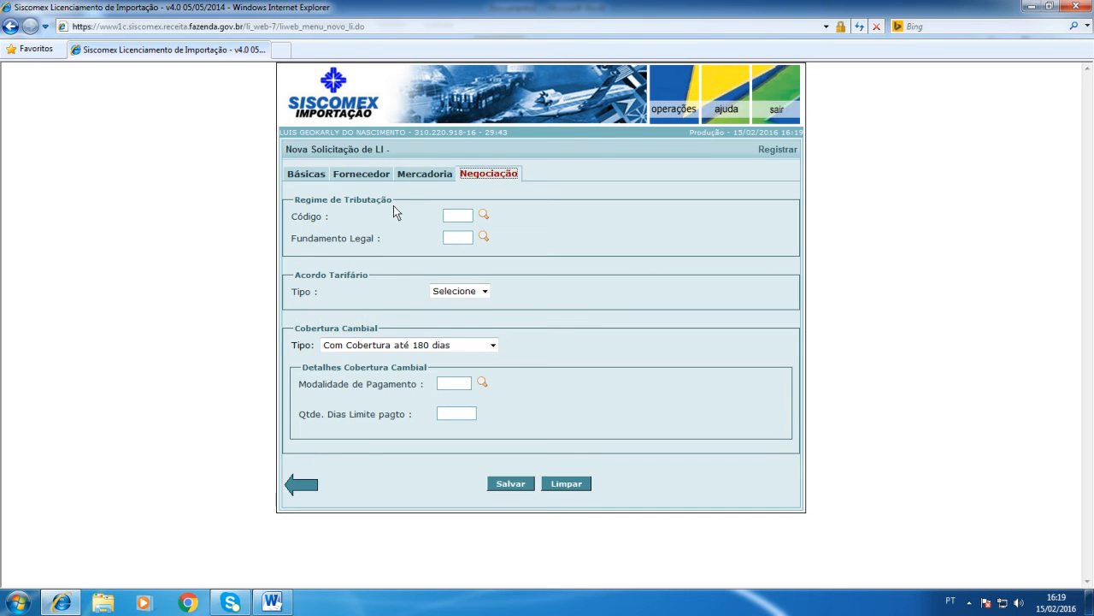
{"action": "left_click", "coordinate": [302, 486]}
{"action": "scroll", "coordinate": [425, 414], "scroll_direction": "down", "scroll_amount": 2}
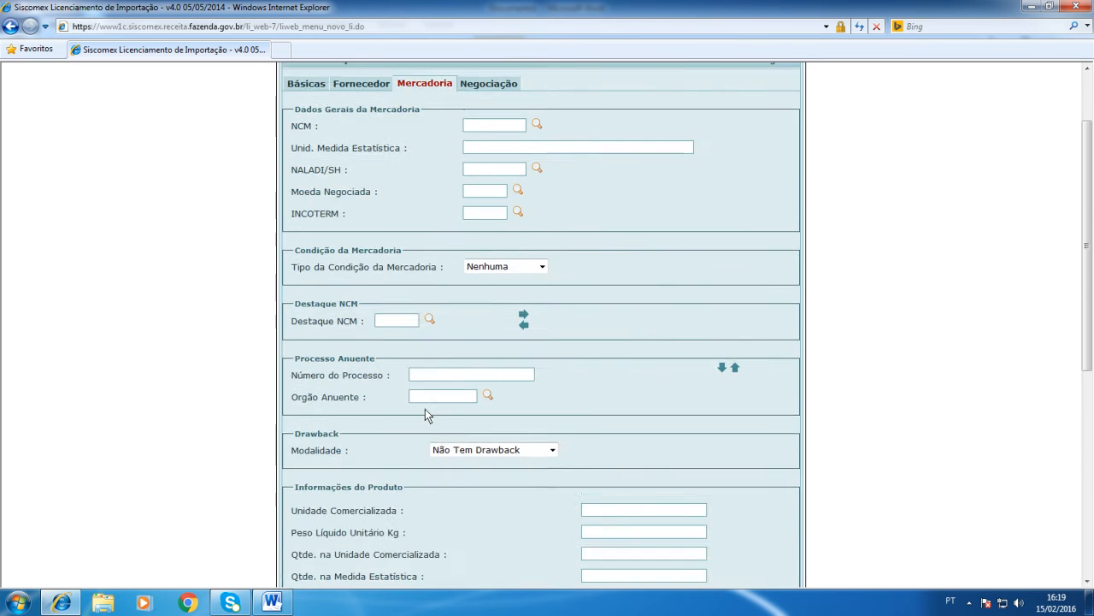
{"action": "scroll", "coordinate": [425, 414], "scroll_direction": "down", "scroll_amount": 5}
{"action": "left_click", "coordinate": [310, 554]}
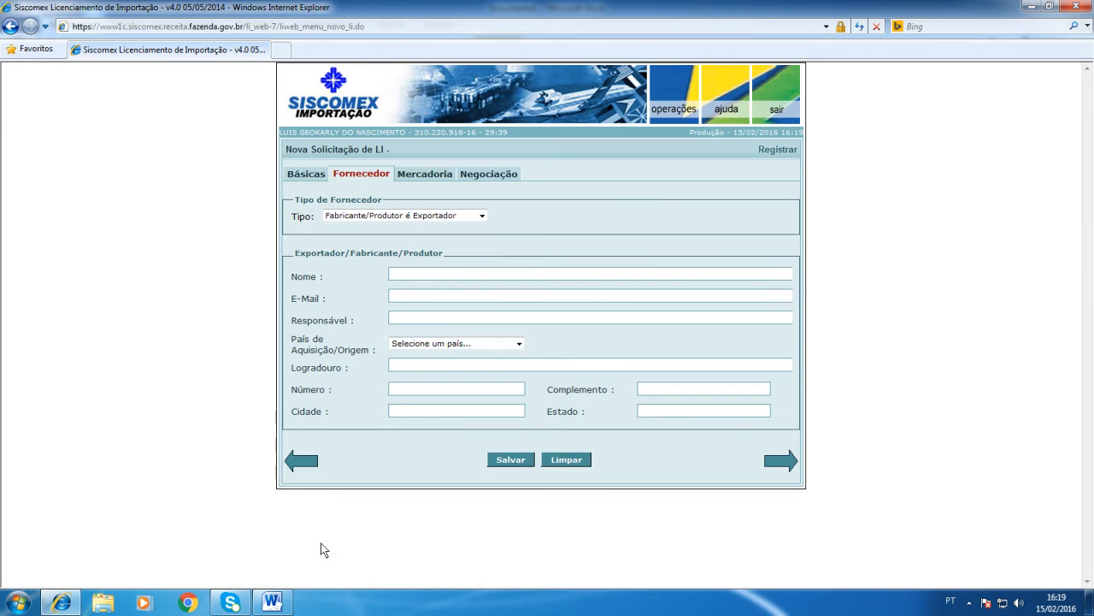
{"action": "left_click", "coordinate": [302, 462]}
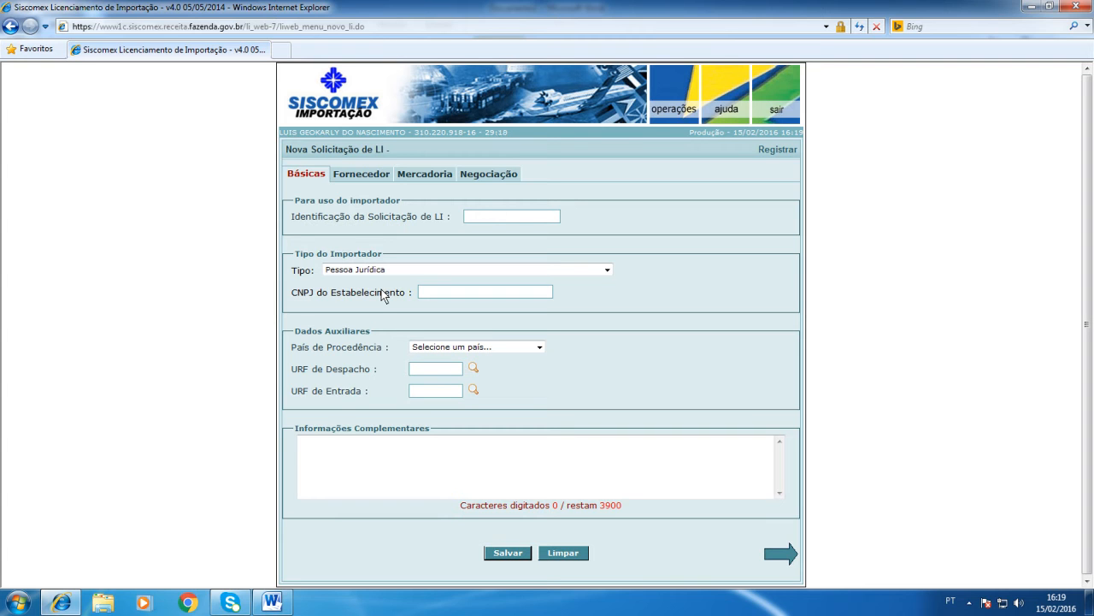
Step: Enter TESTE1 as the Identificação da Solicitação de LI
{"action": "left_click", "coordinate": [476, 215]}
{"action": "type", "text": "TESTE1"}
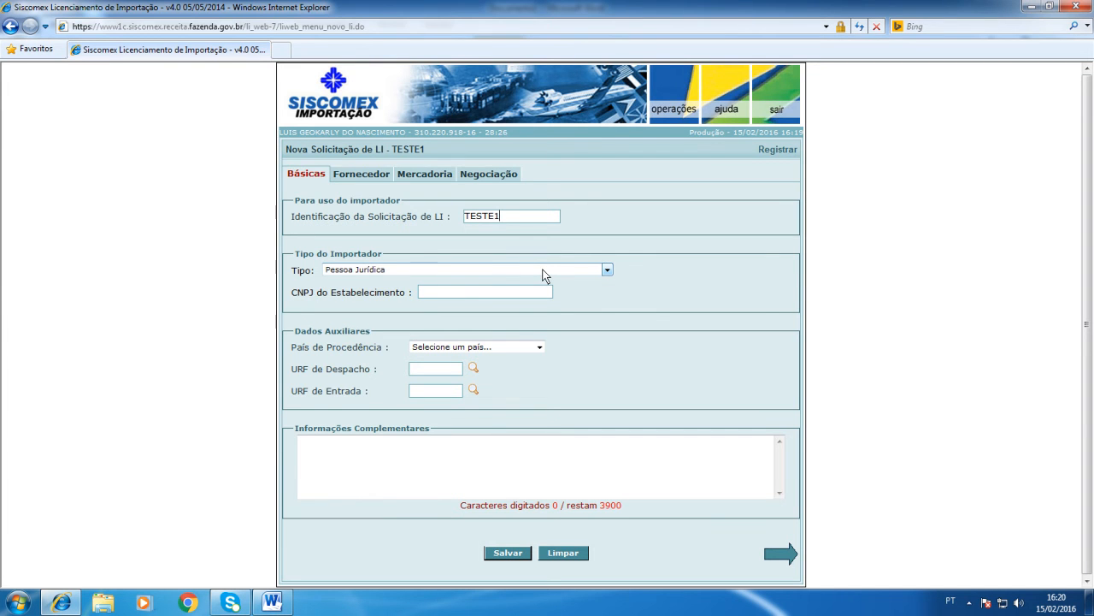
Step: Reopen the INVOICE XX1.pdf file in Acrobat Reader at 66.7% zoom for reference and return to Siscomex in Internet Explorer
{"action": "left_click", "coordinate": [1033, 7]}
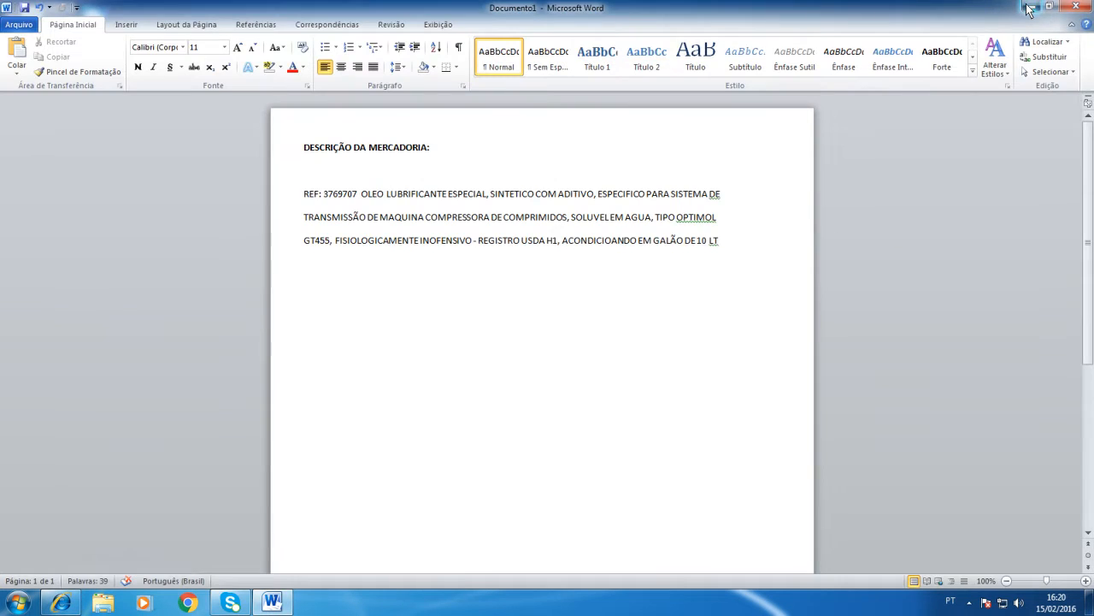
{"action": "left_click", "coordinate": [1027, 7]}
{"action": "double_click", "coordinate": [29, 243]}
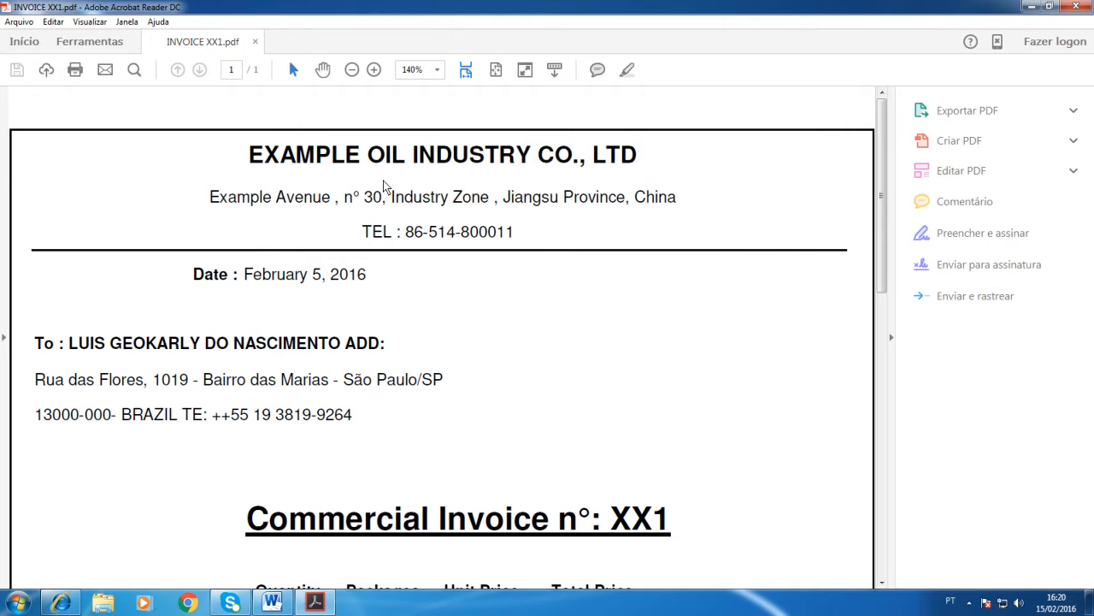
{"action": "left_click", "coordinate": [352, 70]}
{"action": "left_click", "coordinate": [351, 71]}
{"action": "left_click", "coordinate": [351, 70]}
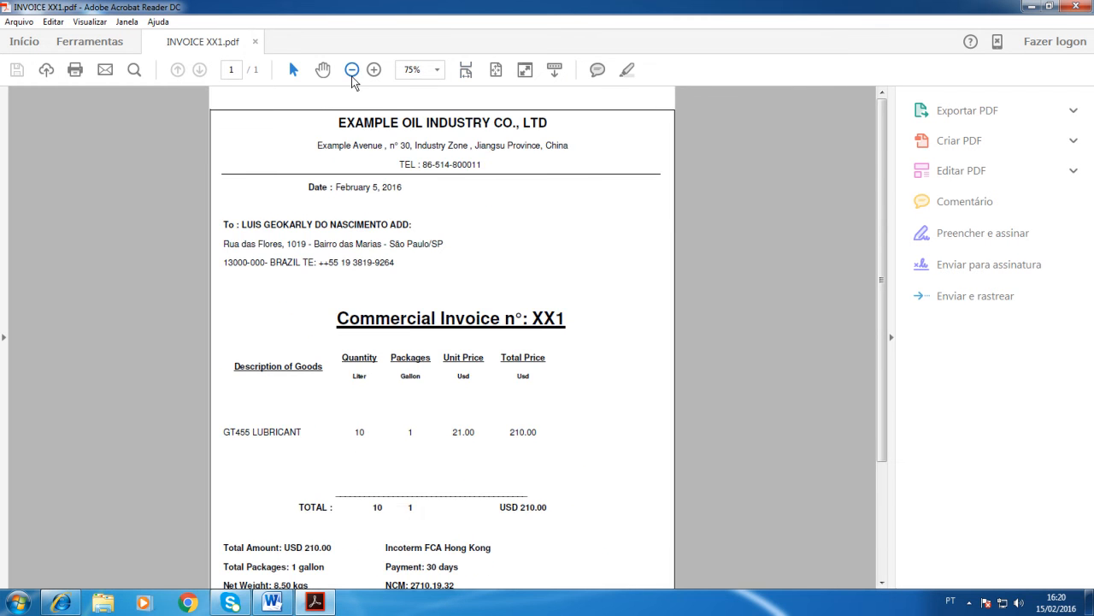
{"action": "left_click", "coordinate": [351, 71]}
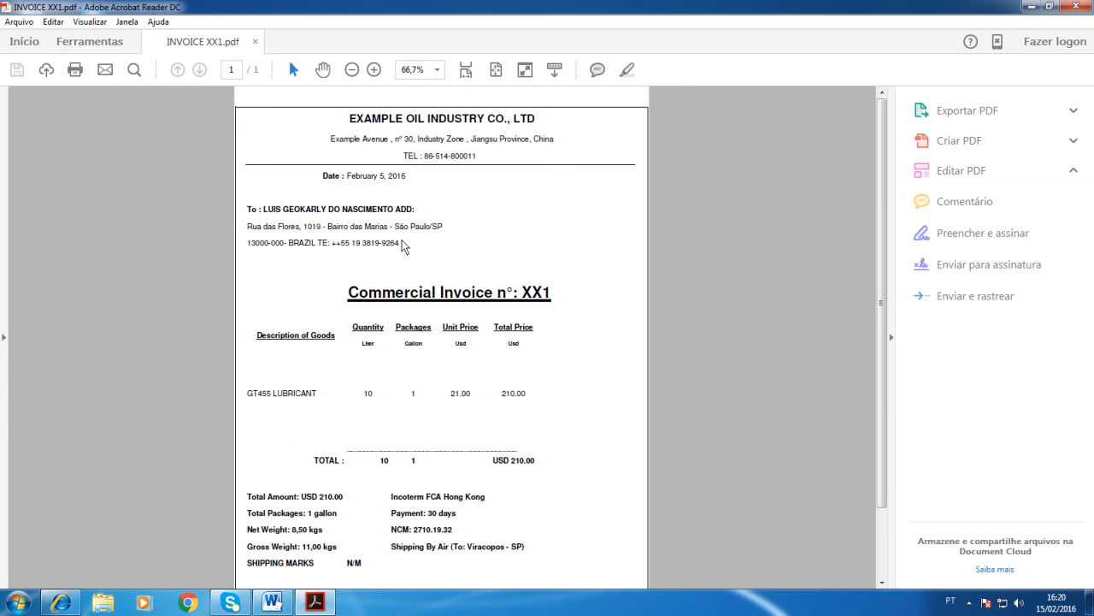
{"action": "left_click", "coordinate": [63, 605]}
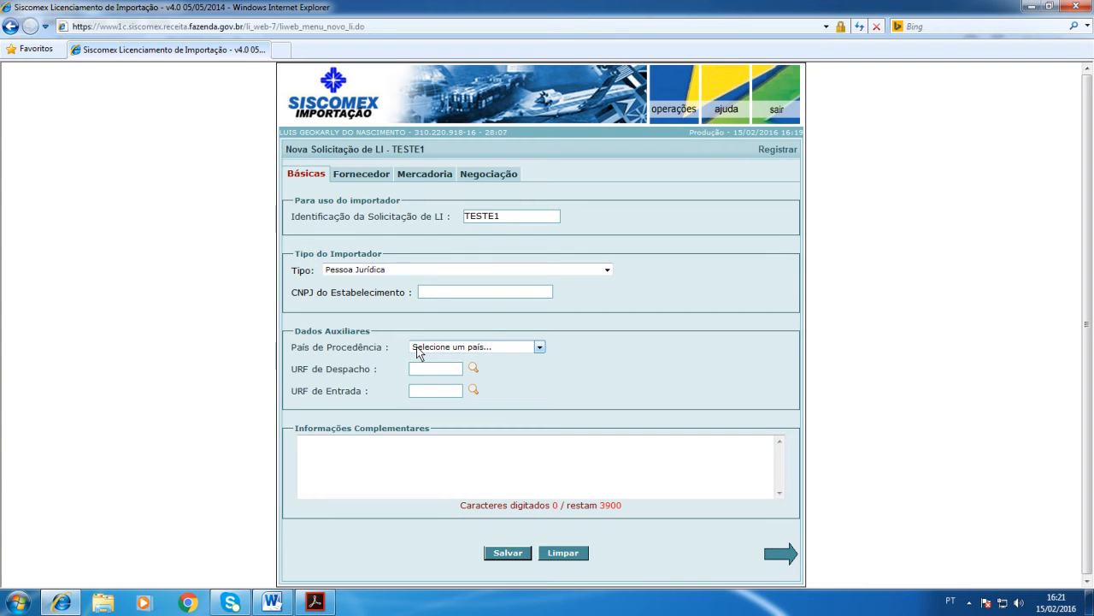
Step: Set the importer type to Pessoa Física Domiciliada no País and enter the importer's CPF number
{"action": "left_click", "coordinate": [430, 295]}
{"action": "left_click", "coordinate": [609, 270]}
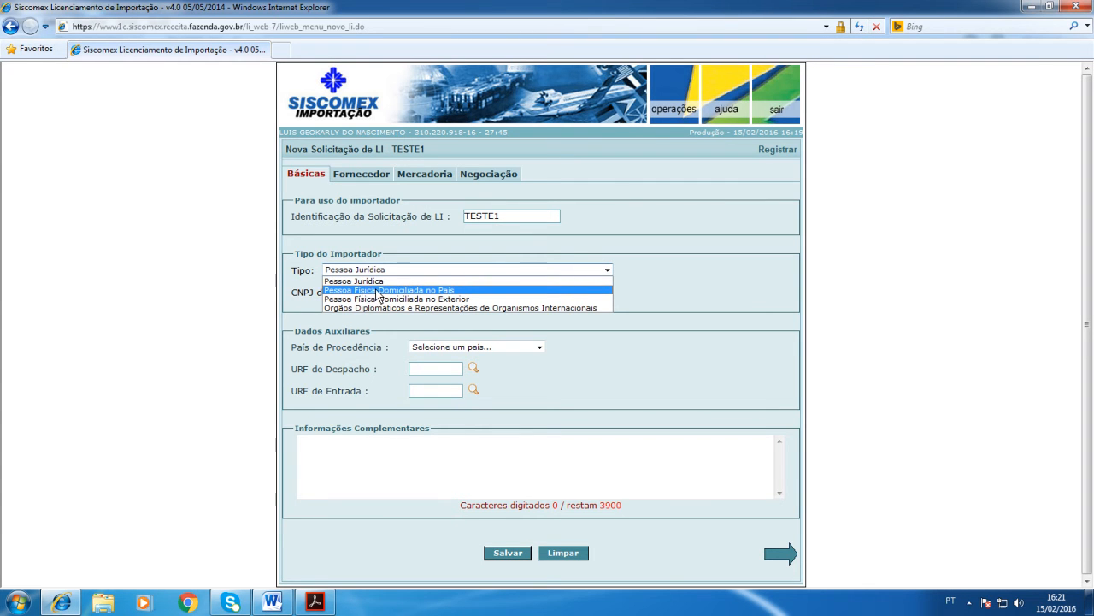
{"action": "left_click", "coordinate": [402, 292]}
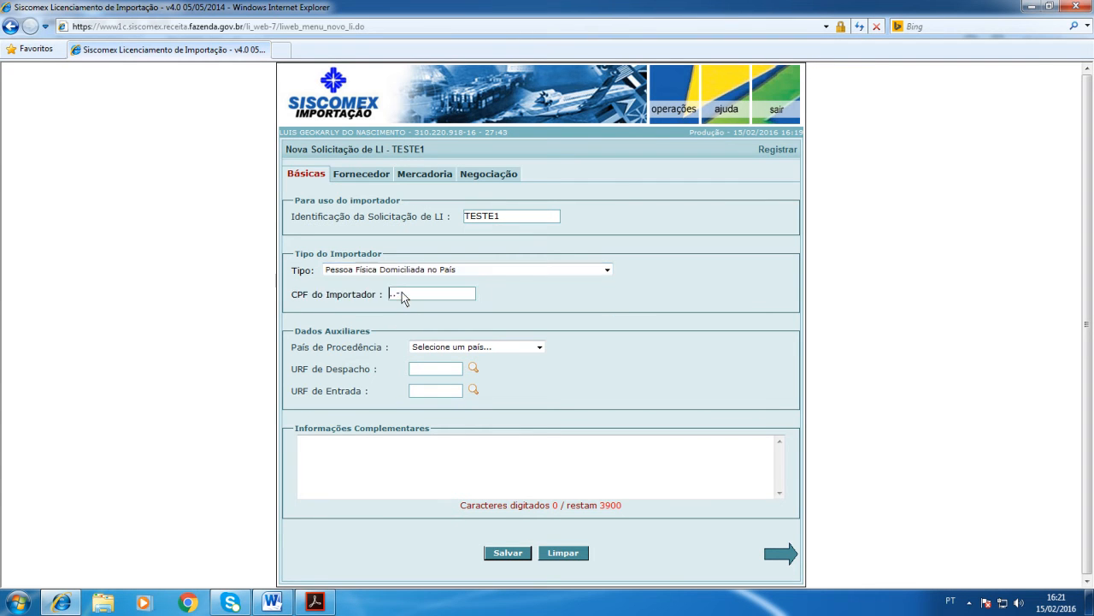
{"action": "left_click", "coordinate": [1090, 601]}
{"action": "key", "text": "Tab"}
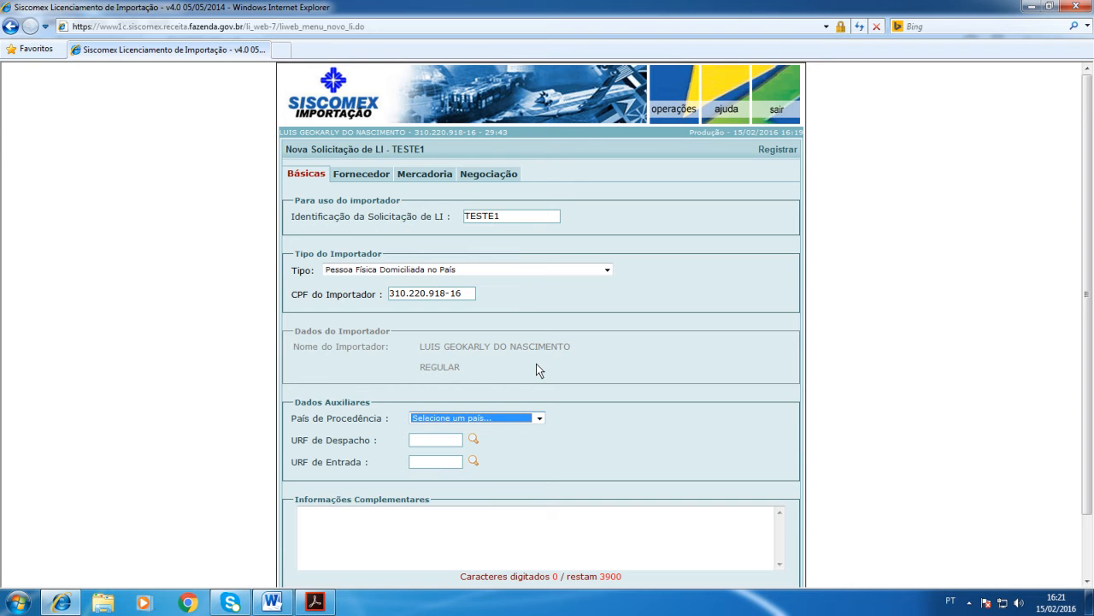
Step: Check the exporter's name and address on the invoice in Acrobat Reader and return to Siscomex in Internet Explorer
{"action": "scroll", "coordinate": [568, 355], "scroll_direction": "down", "scroll_amount": 2}
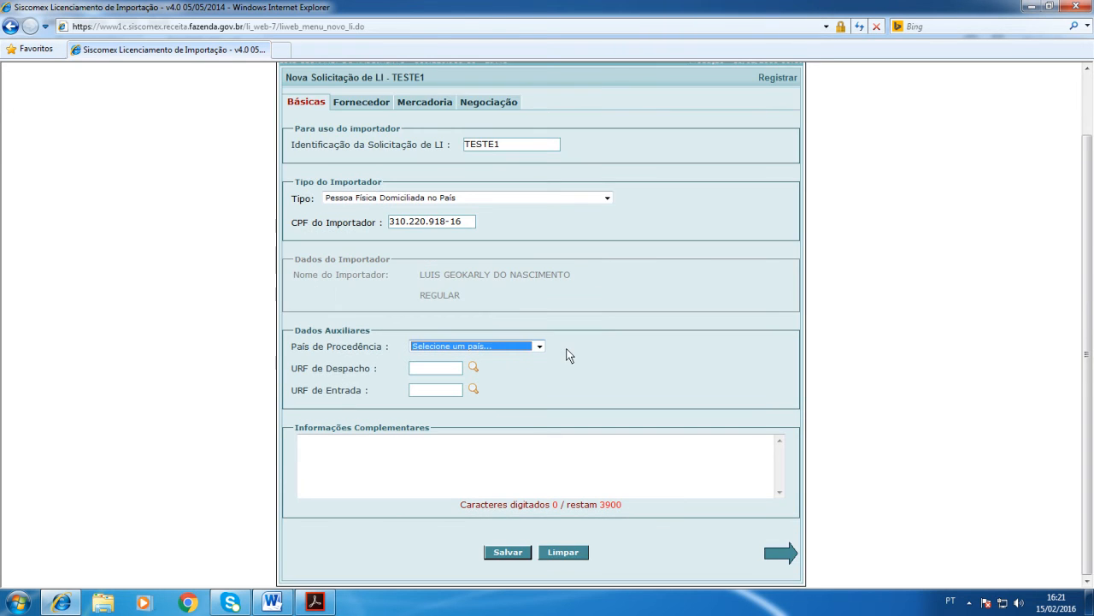
{"action": "left_click", "coordinate": [315, 602]}
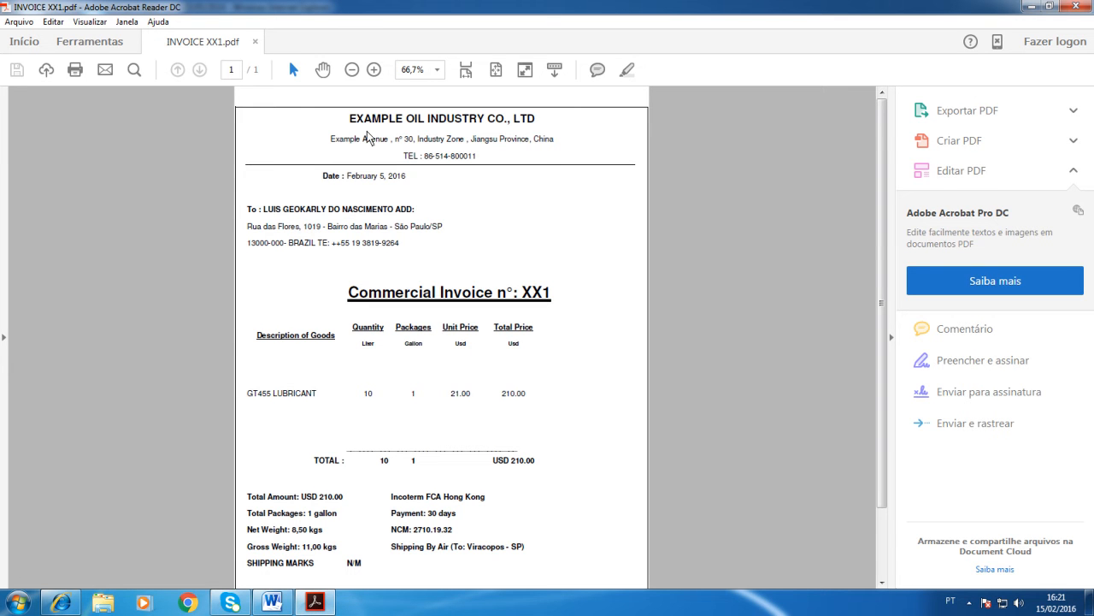
{"action": "double_click", "coordinate": [544, 141]}
{"action": "left_click", "coordinate": [452, 140]}
{"action": "left_click_drag", "start_coordinate": [342, 125], "coordinate": [542, 126]}
{"action": "left_click", "coordinate": [387, 132]}
{"action": "left_click_drag", "start_coordinate": [191, 602], "coordinate": [73, 604]}
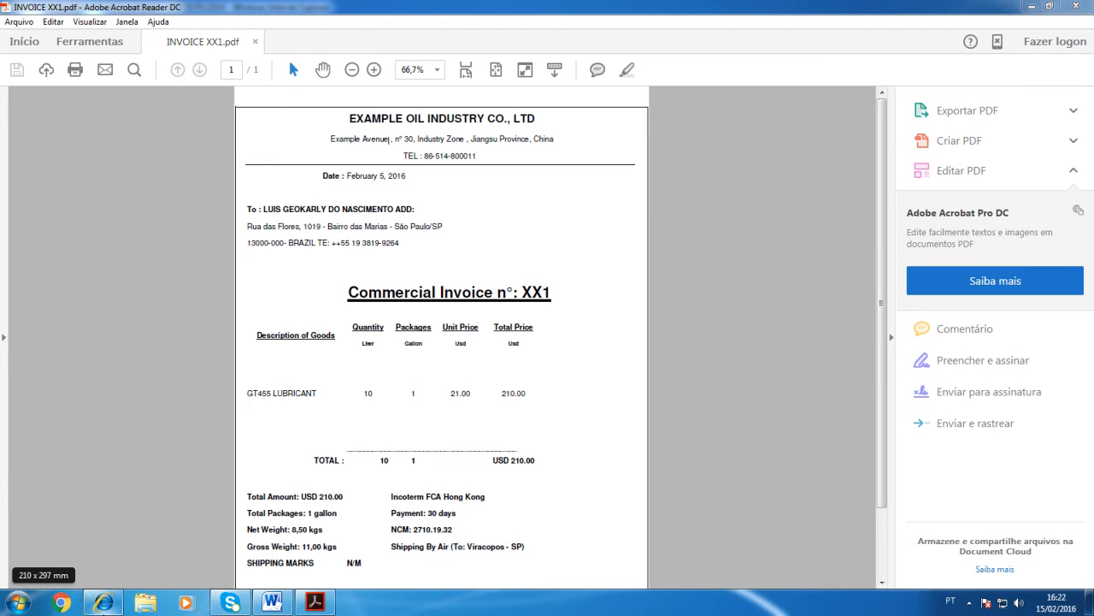
{"action": "left_click", "coordinate": [103, 603]}
Step: Set the País de Procedência to CHINA, REPUBLICA POPULAR
{"action": "left_click", "coordinate": [536, 346]}
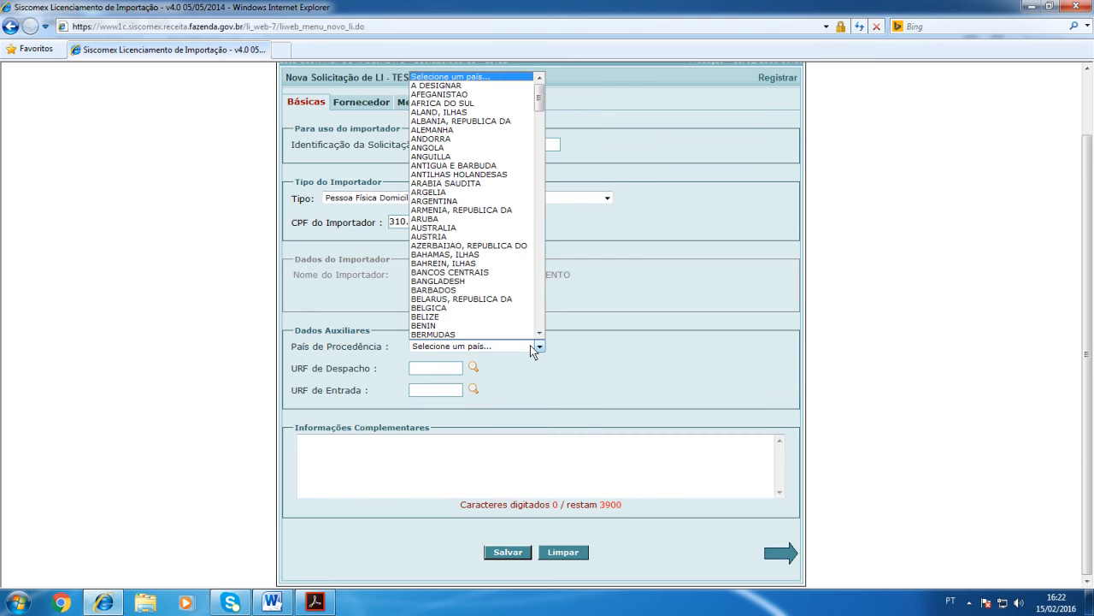
{"action": "type", "text": "china"}
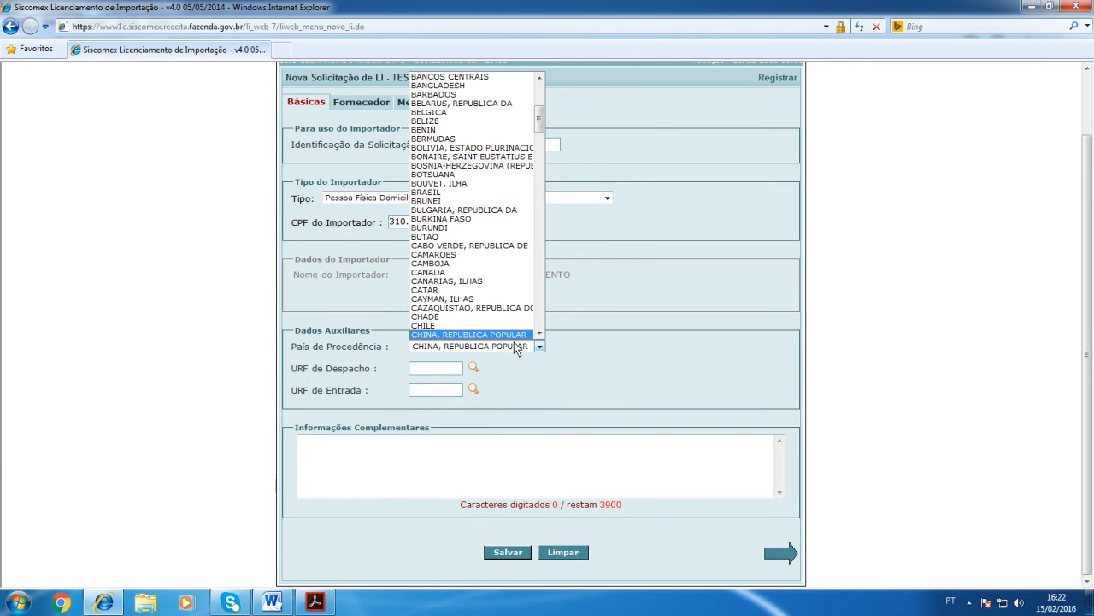
{"action": "left_click", "coordinate": [513, 336]}
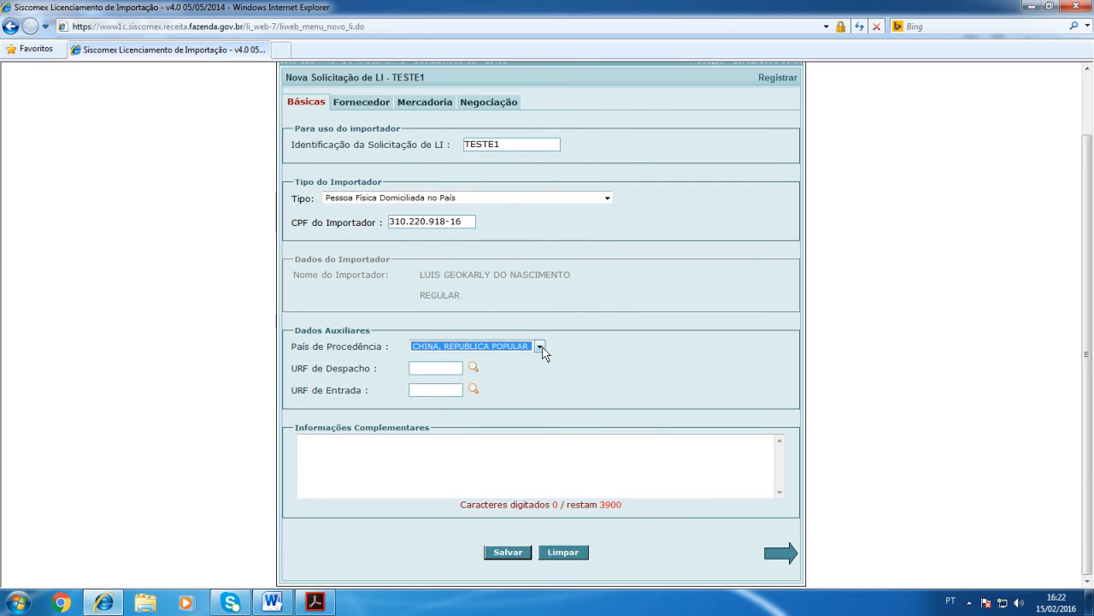
{"action": "left_click", "coordinate": [541, 347]}
{"action": "mouse_move", "coordinate": [539, 152]}
{"action": "left_mouse_down"}
{"action": "mouse_move", "coordinate": [541, 310]}
{"action": "mouse_move", "coordinate": [540, 112]}
{"action": "mouse_move", "coordinate": [538, 141]}
{"action": "left_mouse_up"}
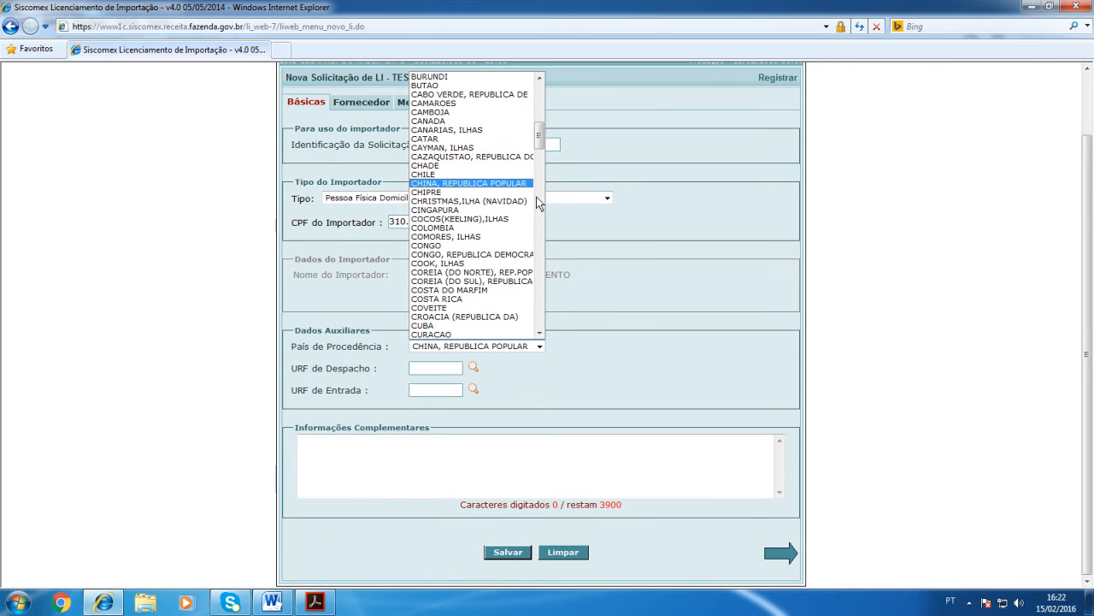
{"action": "left_click", "coordinate": [492, 183]}
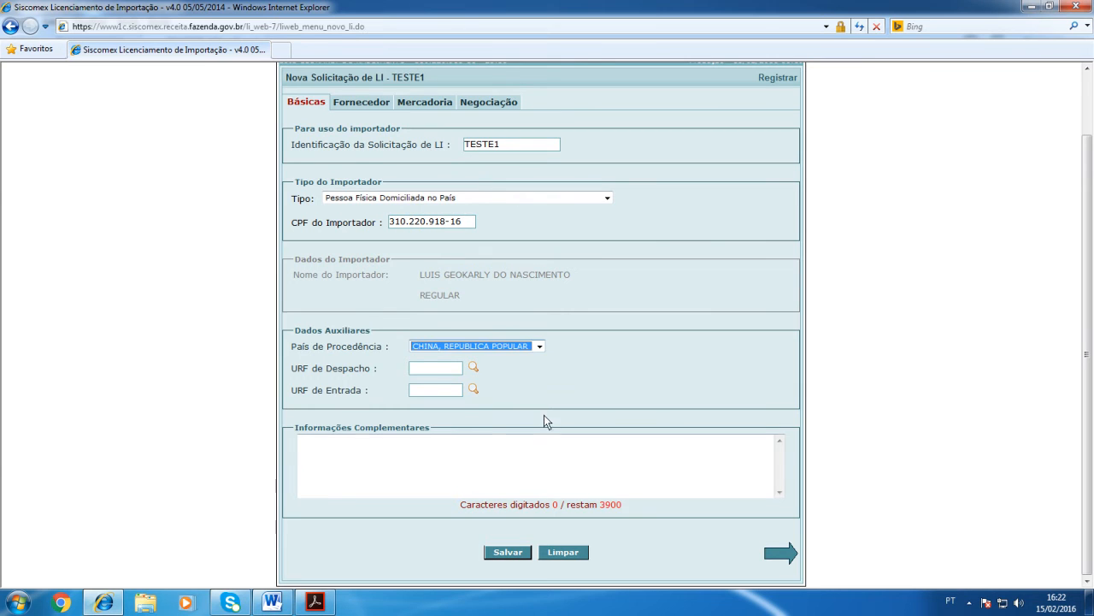
{"action": "left_click", "coordinate": [544, 391]}
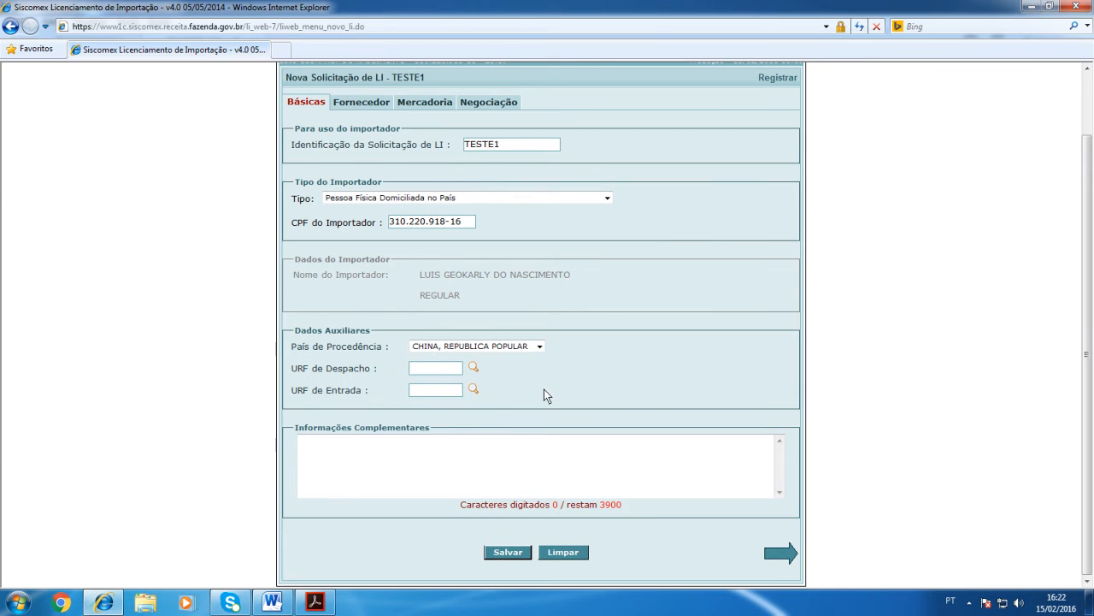
Step: Consult the list of Receita Federal units and set the URF de Despacho to 0817700, Viracopos international airport
{"action": "left_click", "coordinate": [474, 368]}
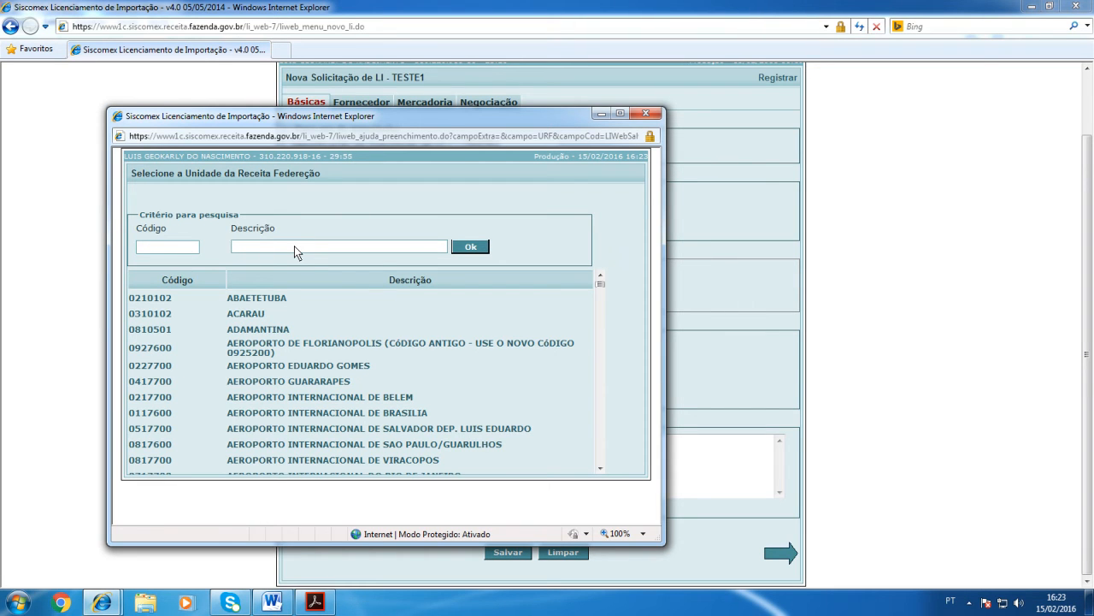
{"action": "left_click", "coordinate": [645, 114]}
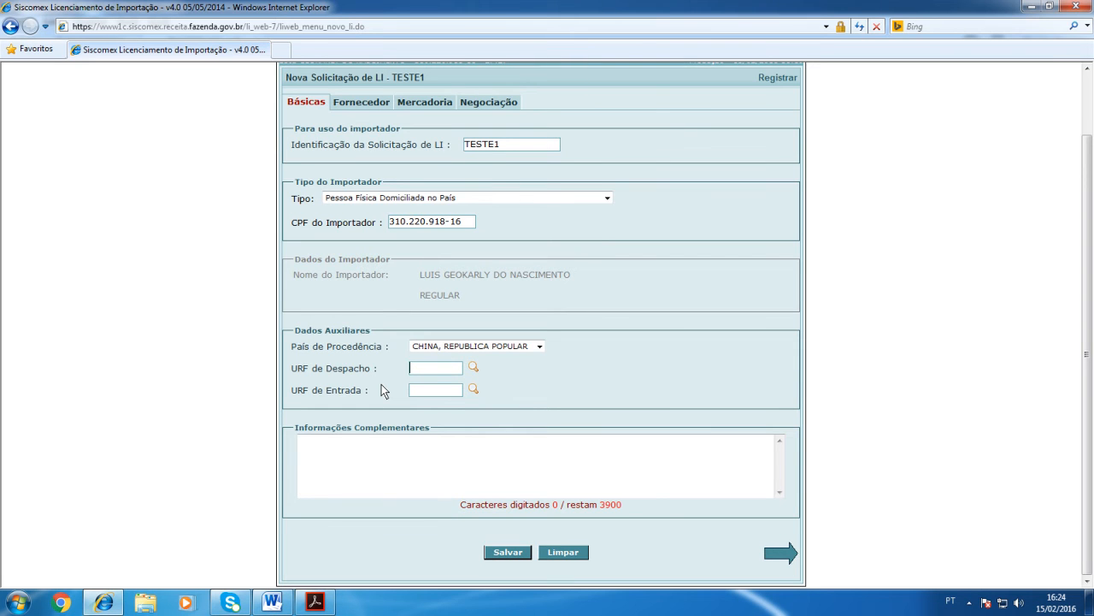
{"action": "type", "text": "0817700"}
Step: Enter 0817800 (Porto de Santos) as the URF de Entrada and replace it with 0817700, Viracopos international airport
{"action": "left_click", "coordinate": [421, 391]}
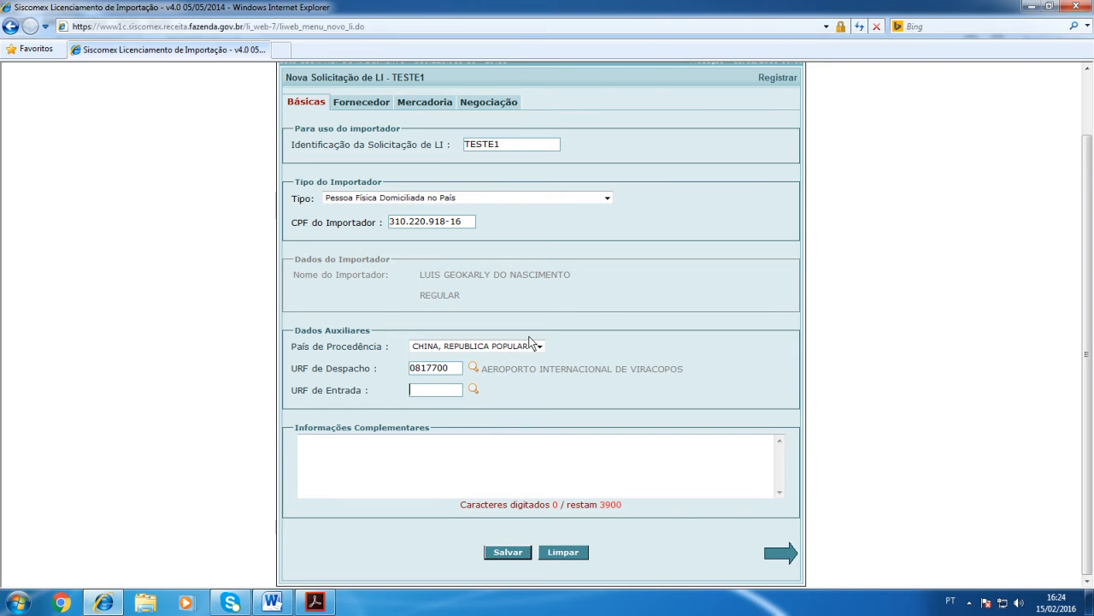
{"action": "type", "text": "0817800"}
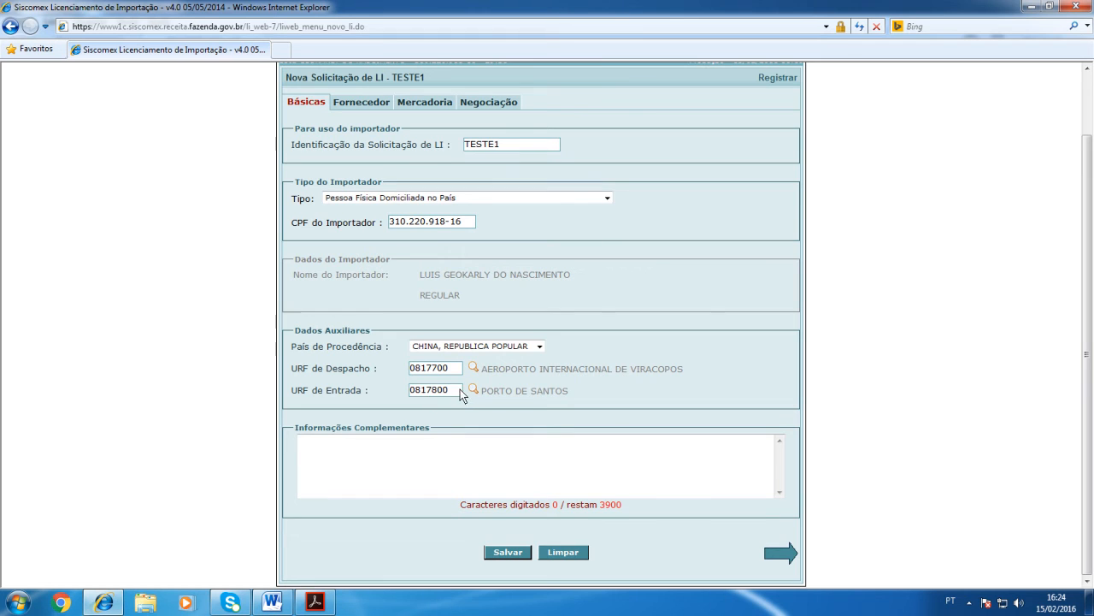
{"action": "left_click_drag", "start_coordinate": [454, 391], "coordinate": [368, 394]}
{"action": "type", "text": "0817700"}
{"action": "key", "text": "Tab"}
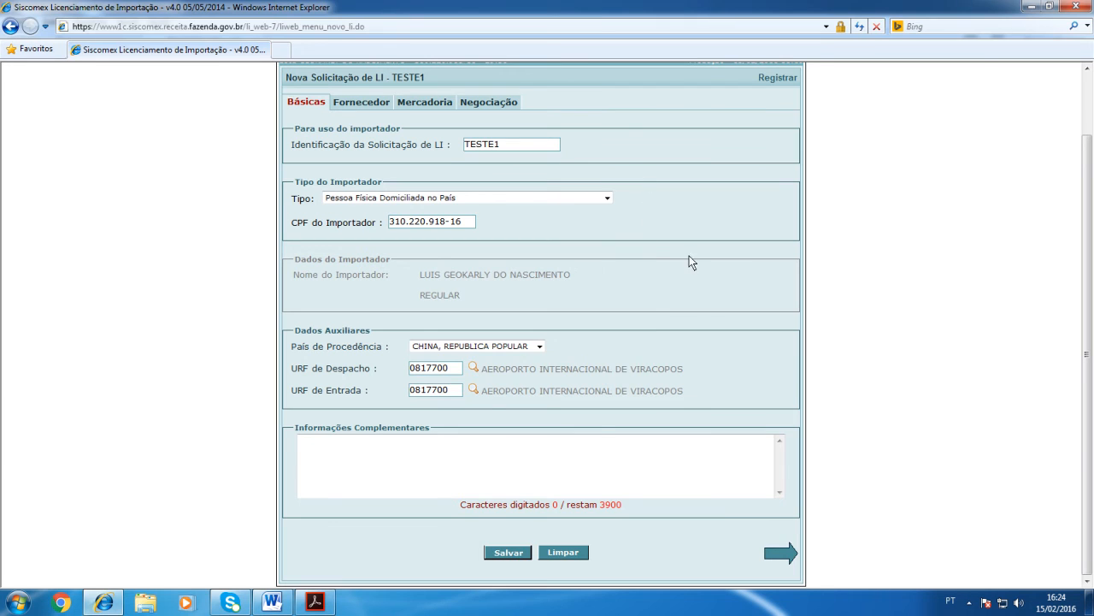
{"action": "left_click", "coordinate": [614, 352]}
Step: Enter "INFORMA O IMPORTADOR QUE O PRODUTO CONSTANTE DESTA LI NÃO TEM DESTINAÇÃO COMERCIAL E SIM INDUSTRIAL." in Informações Complementares
{"action": "scroll", "coordinate": [586, 340], "scroll_direction": "up", "scroll_amount": 2}
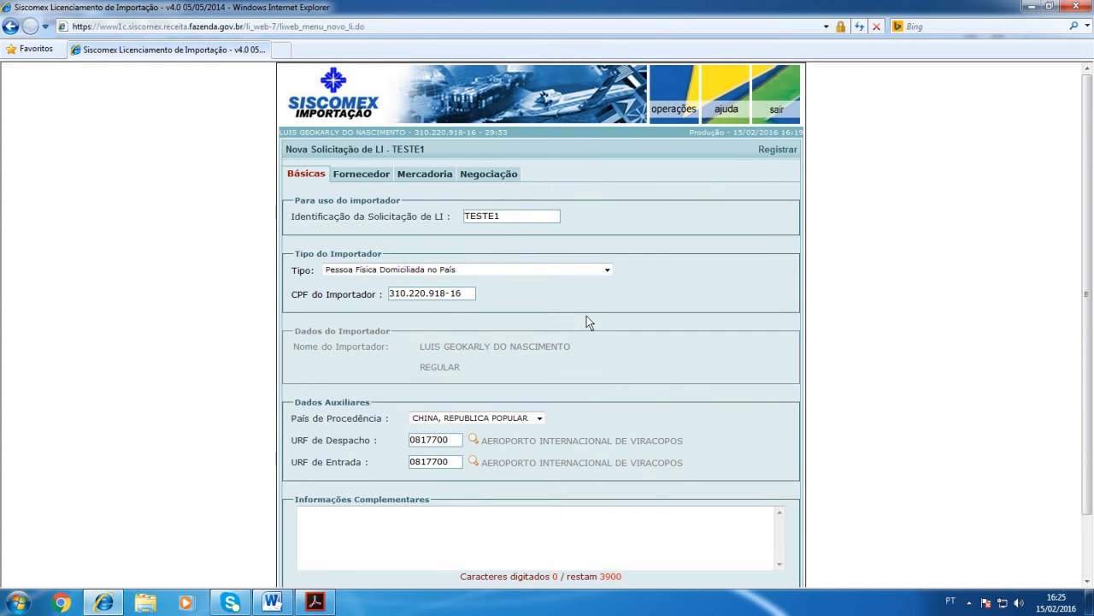
{"action": "scroll", "coordinate": [585, 301], "scroll_direction": "down", "scroll_amount": 2}
{"action": "left_click", "coordinate": [442, 456]}
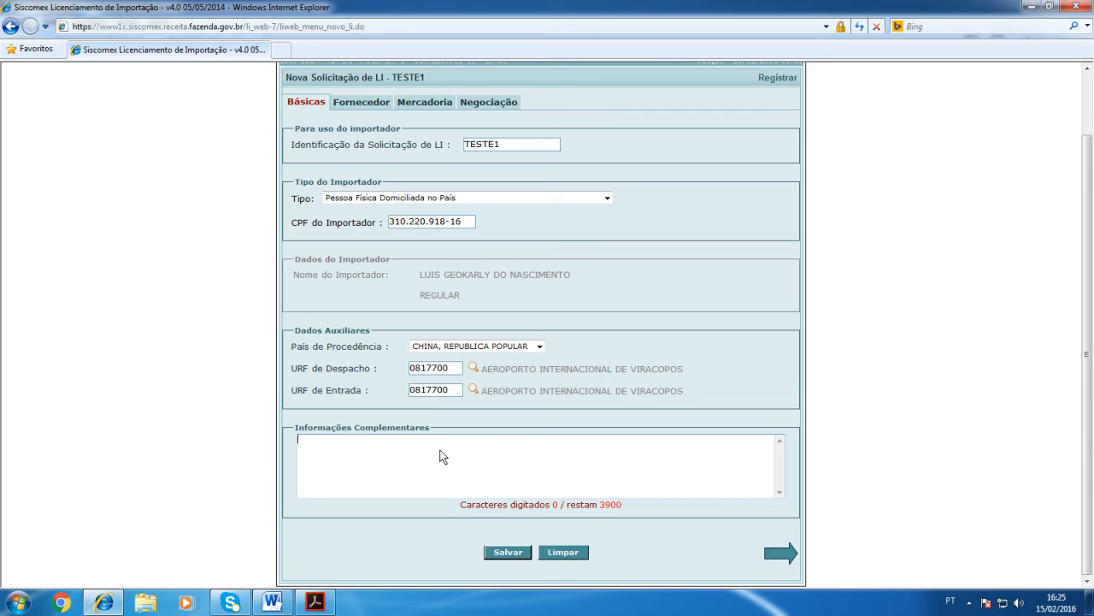
{"action": "type", "text": "INFORMA O IMPORTADOR QUE "}
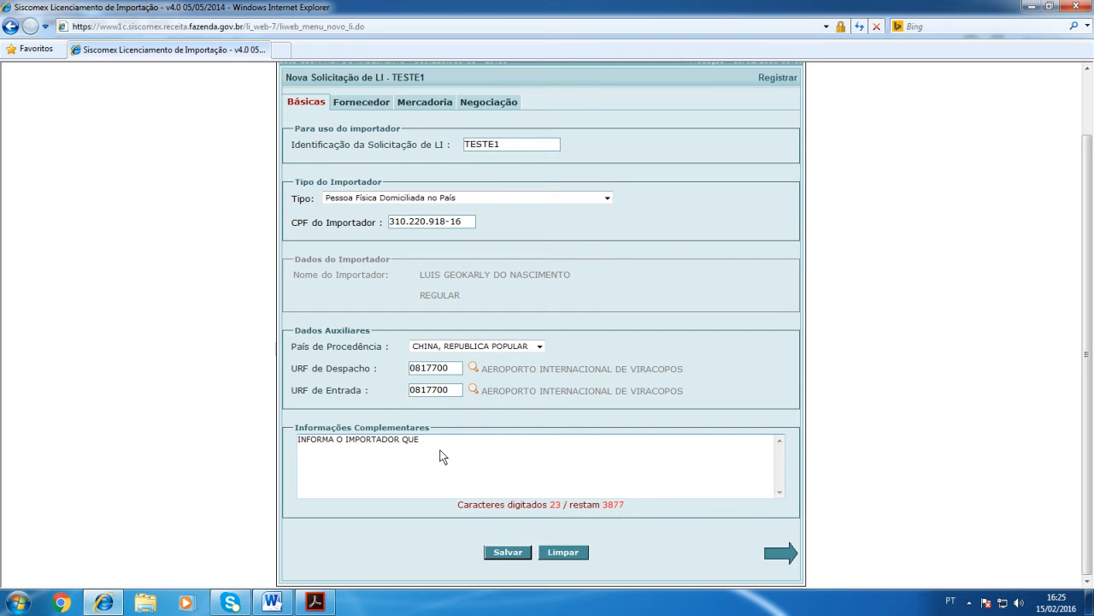
{"action": "type", "text": "O PRODUTO CONSTANTE DESTA LI NÃO TEM DESTINAÇÃO COMERCIAL E SIM INDUSTRIAL."}
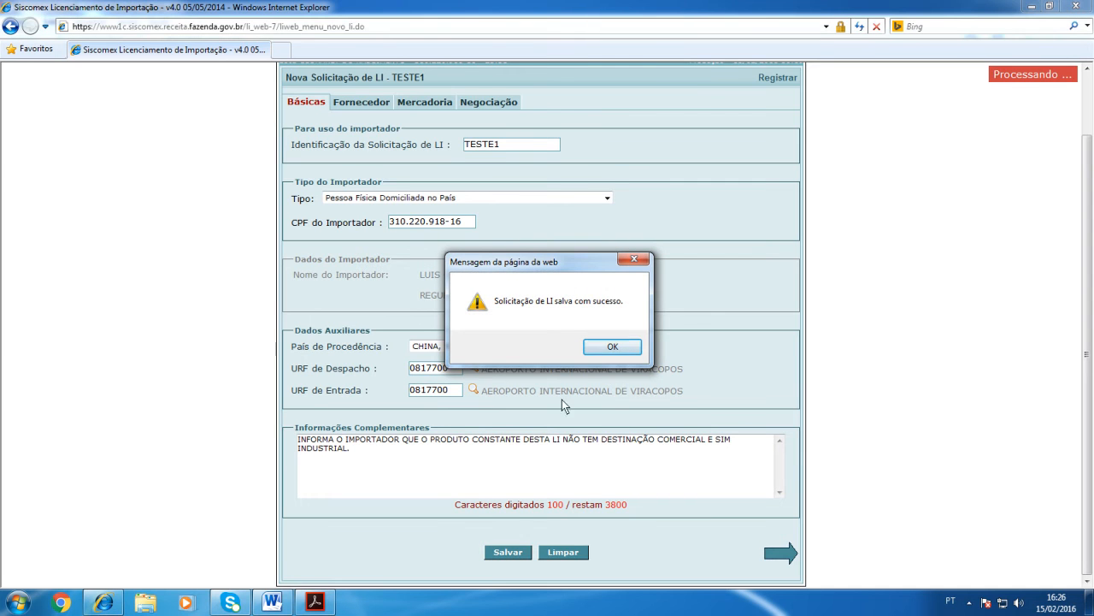
Step: Save the LI request's basic data and go to the Fornecedor section
{"action": "left_click", "coordinate": [601, 346]}
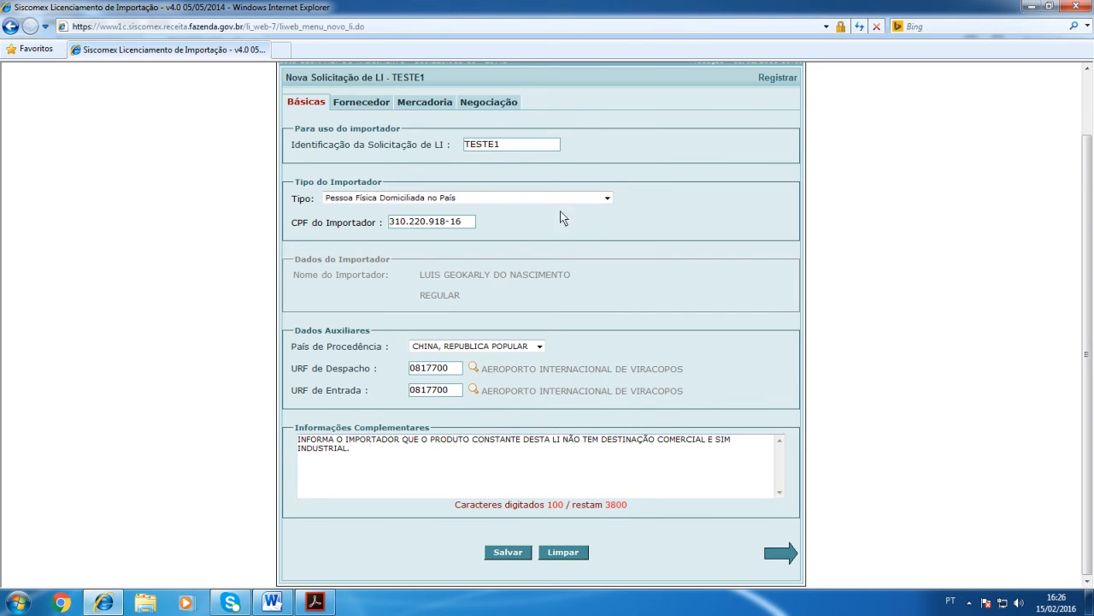
{"action": "left_click", "coordinate": [369, 106]}
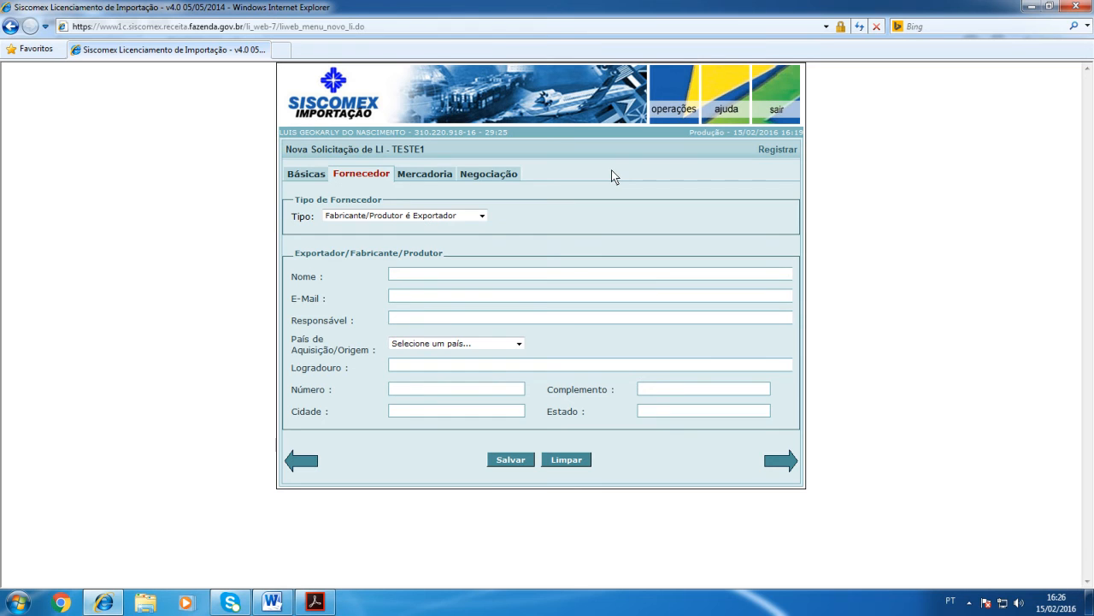
Step: Try the "Fabricante/Produtor não é Exportador" supplier type and look over its separate exporter and manufacturer fields
{"action": "left_click", "coordinate": [482, 216]}
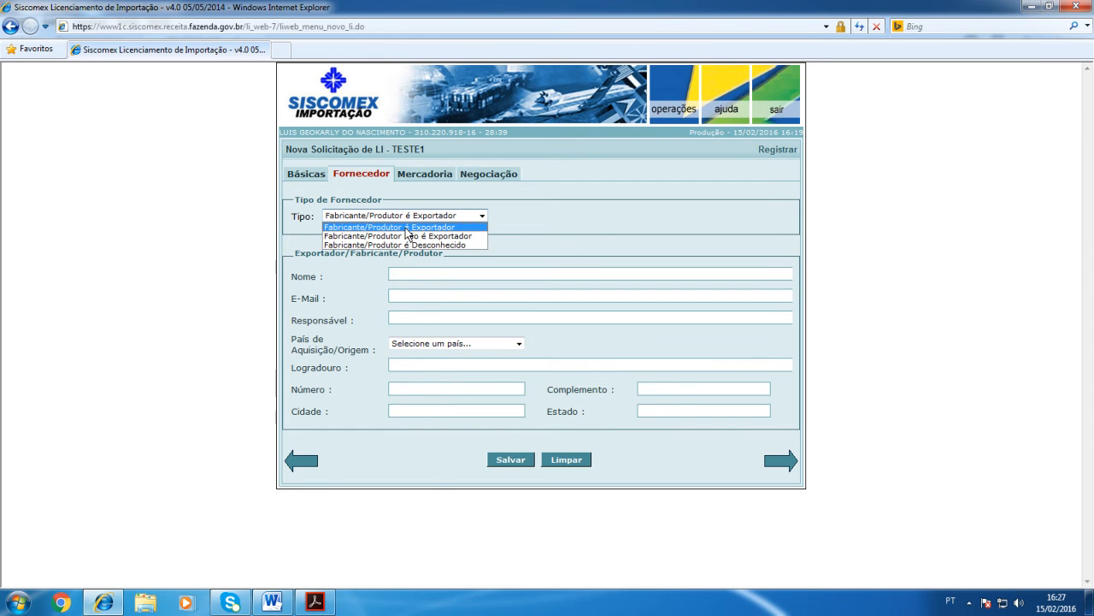
{"action": "left_click", "coordinate": [406, 228]}
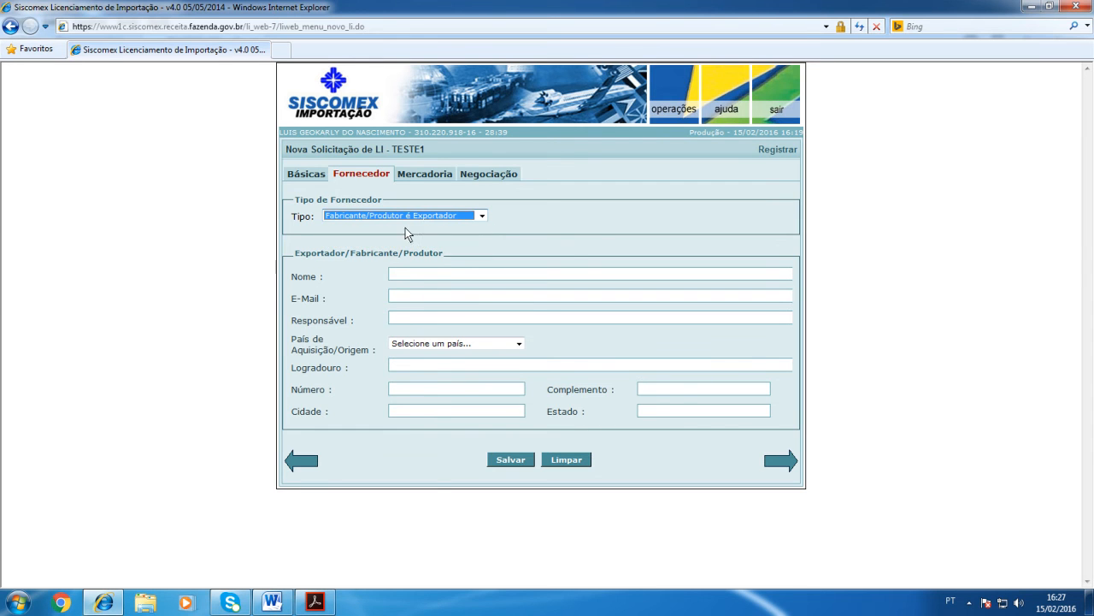
{"action": "left_click", "coordinate": [483, 219]}
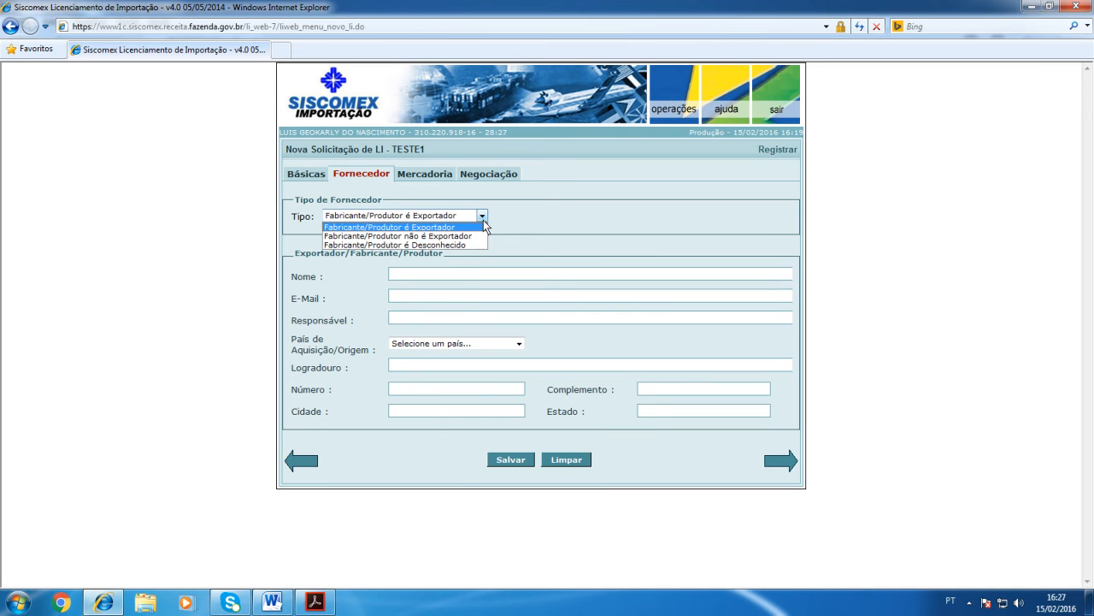
{"action": "left_click", "coordinate": [399, 240]}
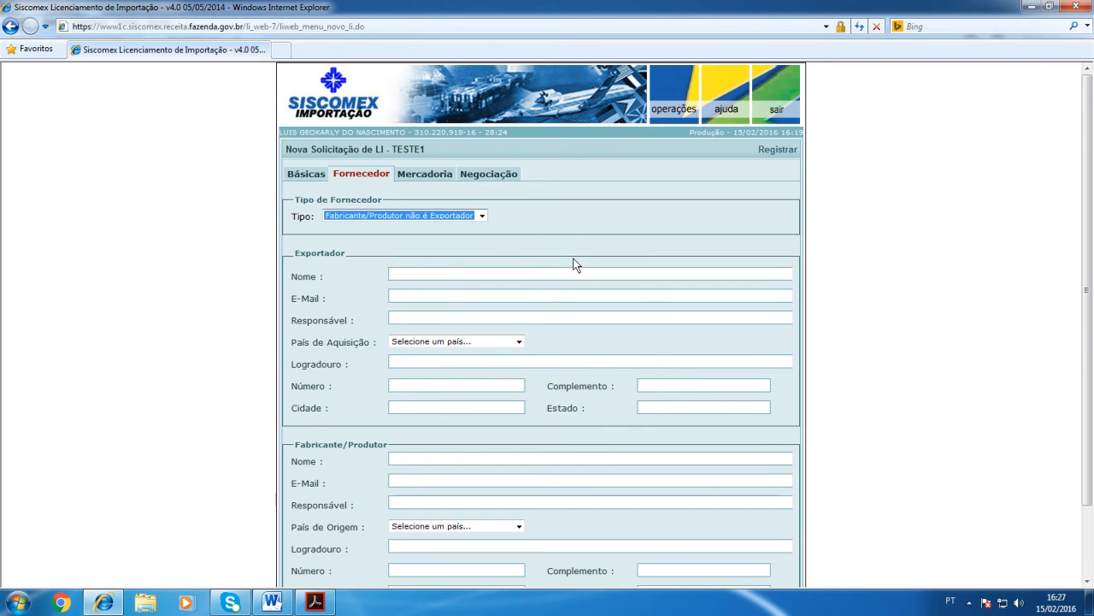
{"action": "scroll", "coordinate": [573, 264], "scroll_direction": "down", "scroll_amount": 2}
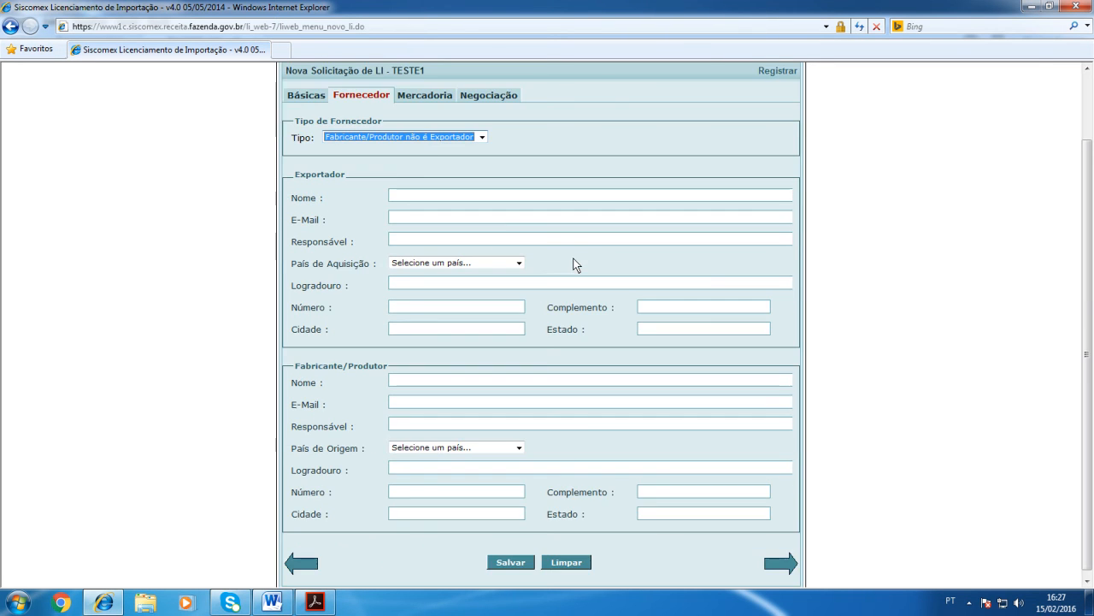
{"action": "left_click", "coordinate": [397, 198]}
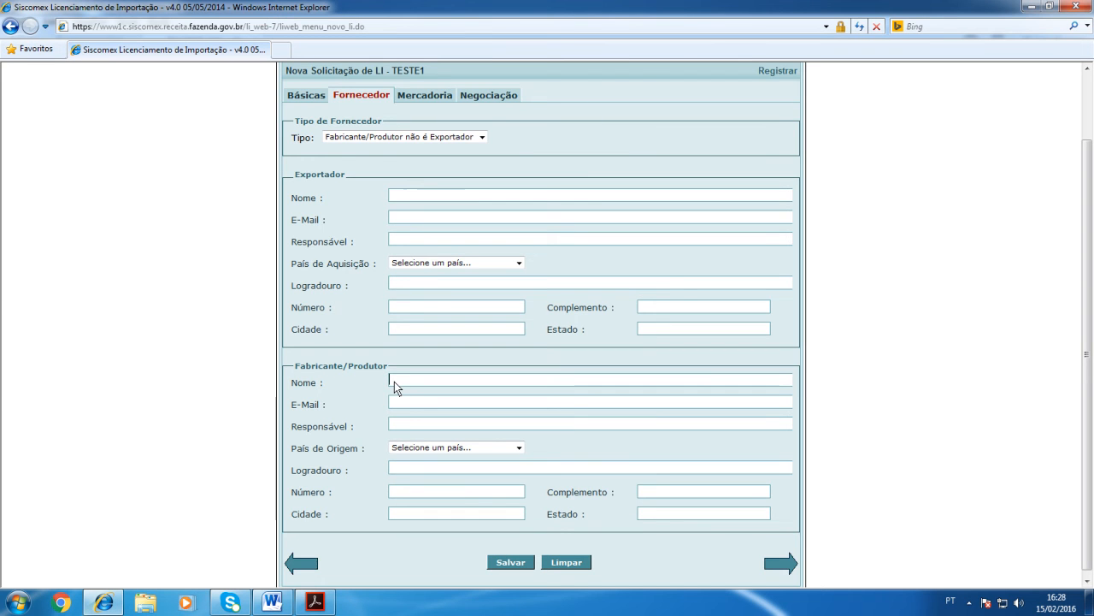
Step: Try the "Fabricante/Produtor é Desconhecido" supplier type and return the Tipo de Fornecedor to "Fabricante/Produtor é Exportador"
{"action": "left_click", "coordinate": [473, 137]}
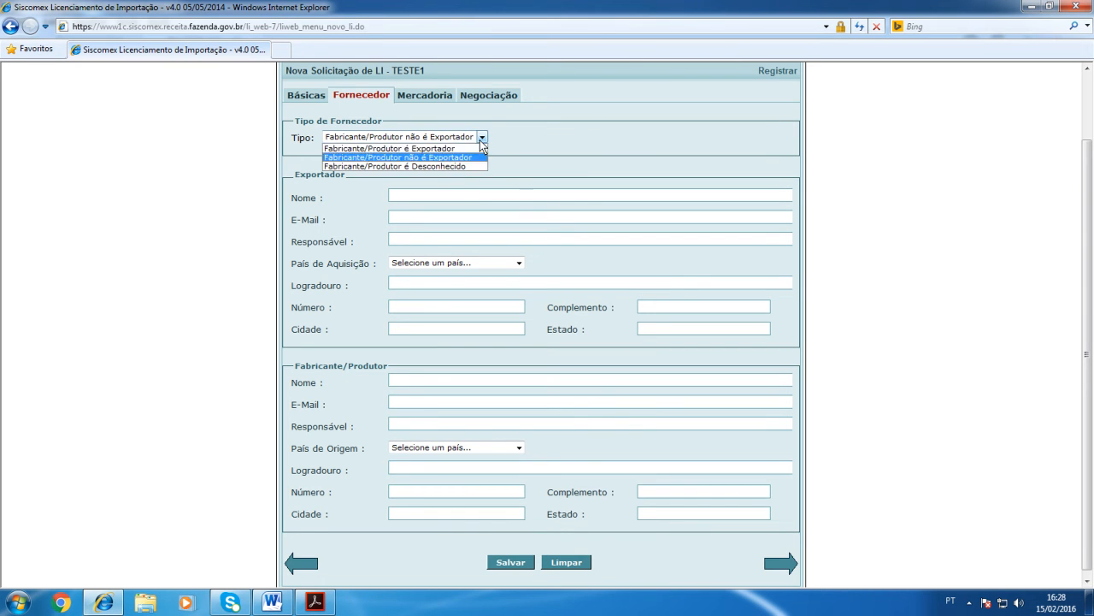
{"action": "left_click", "coordinate": [393, 166]}
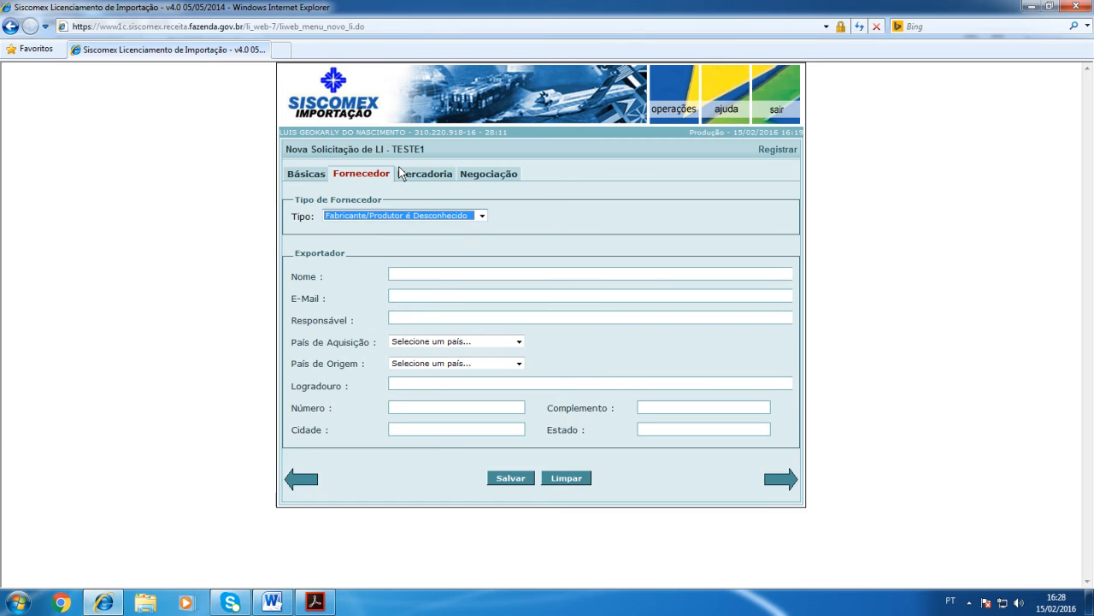
{"action": "left_click", "coordinate": [392, 277]}
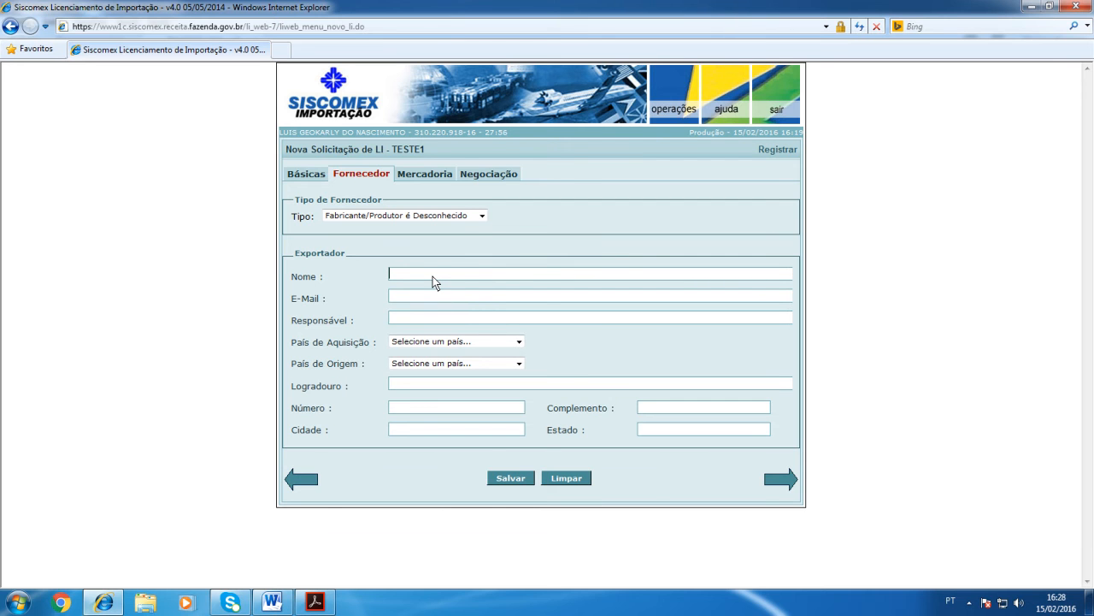
{"action": "left_click", "coordinate": [518, 342]}
{"action": "left_click", "coordinate": [519, 345]}
{"action": "left_click", "coordinate": [515, 363]}
{"action": "left_click", "coordinate": [516, 365]}
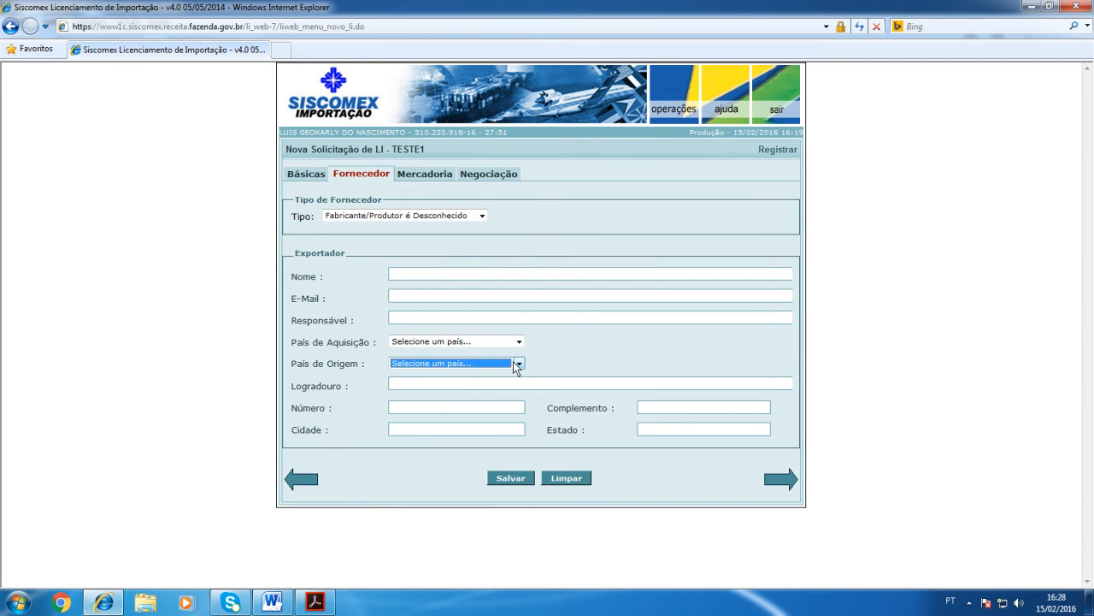
{"action": "left_click", "coordinate": [479, 215]}
{"action": "left_click", "coordinate": [442, 227]}
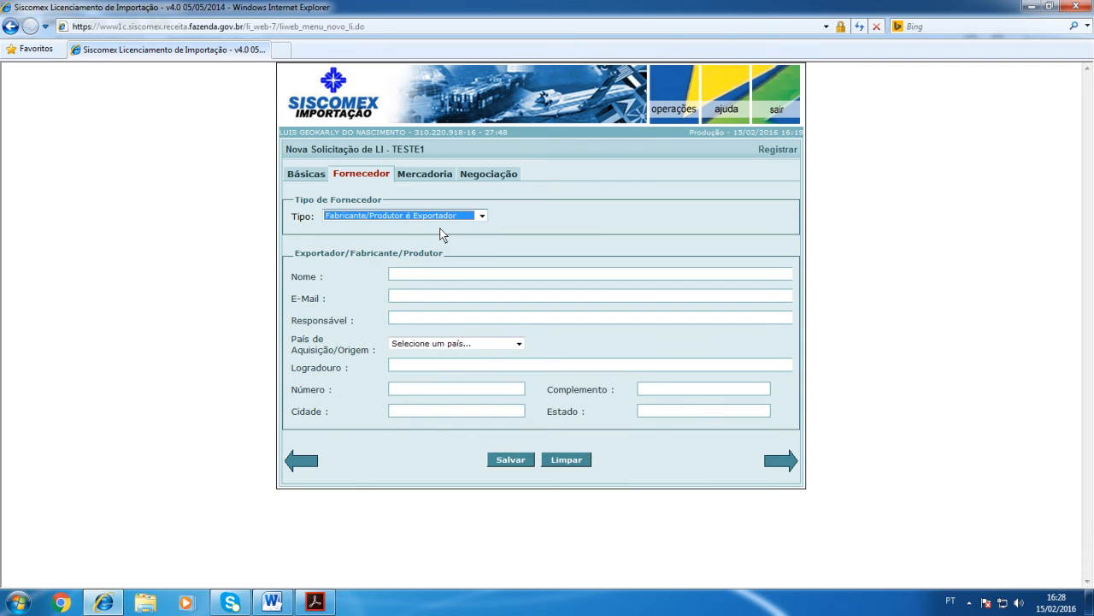
Step: Enter EXAMPLE OIL INDUSTRY CO., LTD as the exporter/manufacturer's Nome
{"action": "left_click", "coordinate": [422, 283]}
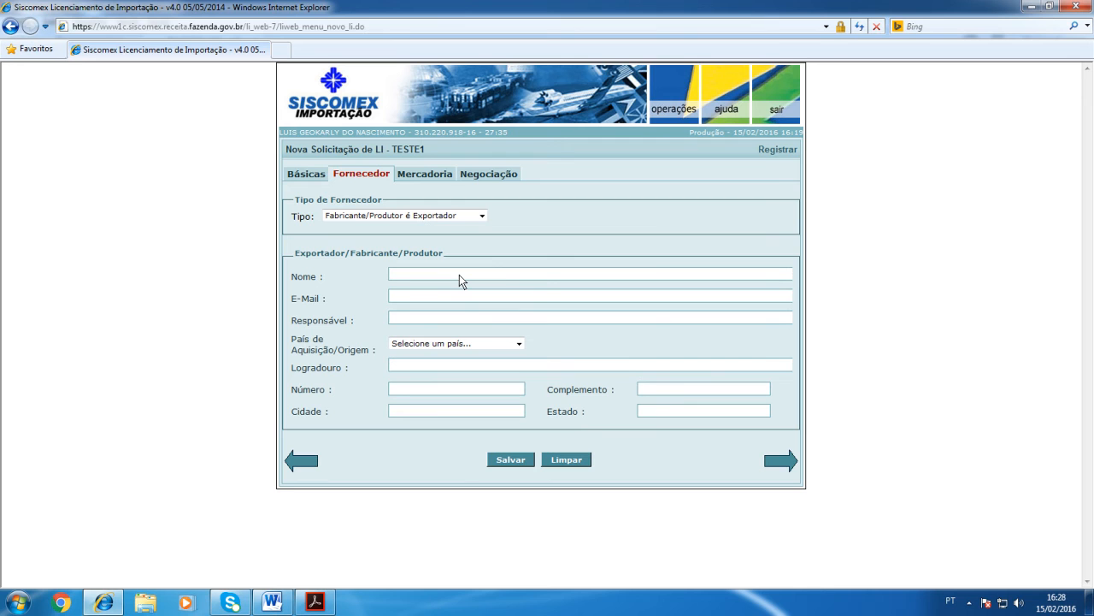
{"action": "type", "text": "EXAMPLE OIL INDUSTRY CO., LTE"}
{"action": "key", "text": "BackSpace"}
{"action": "type", "text": "D"}
{"action": "key", "text": "Tab"}
Step: Leave E-Mail and Responsável blank and set the País de Aquisição/Origem to CHINA, REPUBLICA POPULAR
{"action": "left_click", "coordinate": [403, 318]}
{"action": "key", "text": "shift+Tab"}
{"action": "left_click", "coordinate": [395, 320]}
{"action": "left_click", "coordinate": [518, 343]}
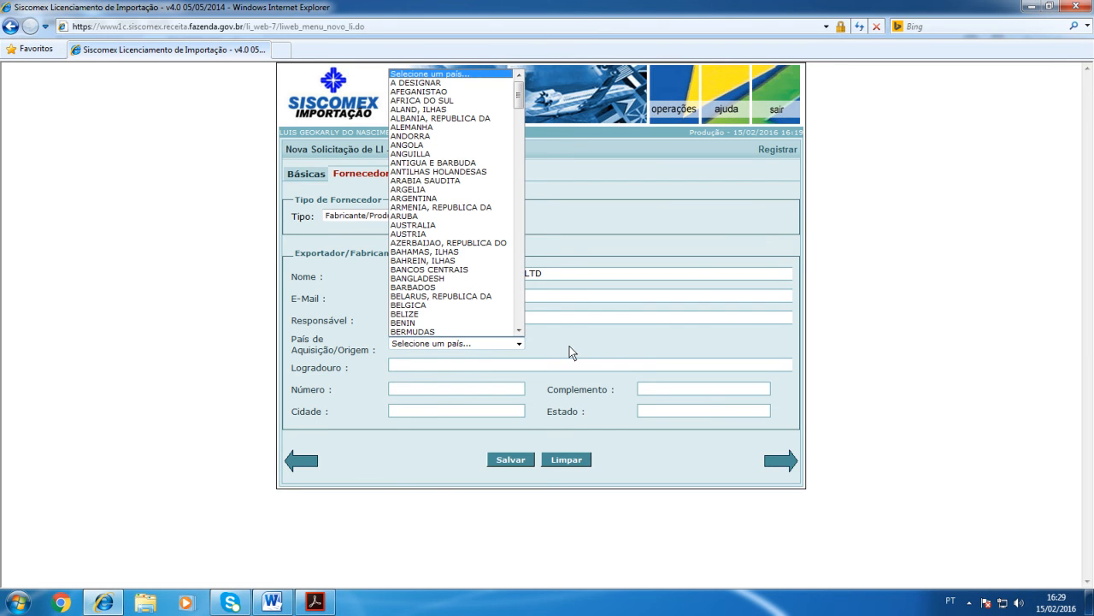
{"action": "type", "text": "chin"}
{"action": "key", "text": "Return"}
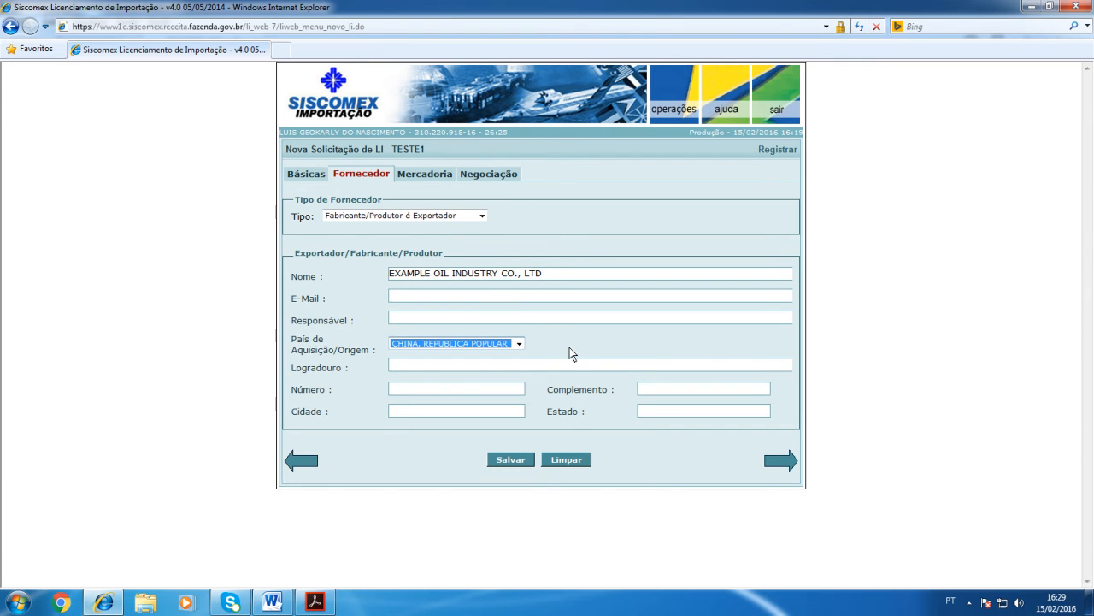
Step: Fill in the supplier's street, number and address complement as given on the commercial invoice
{"action": "left_click", "coordinate": [426, 368]}
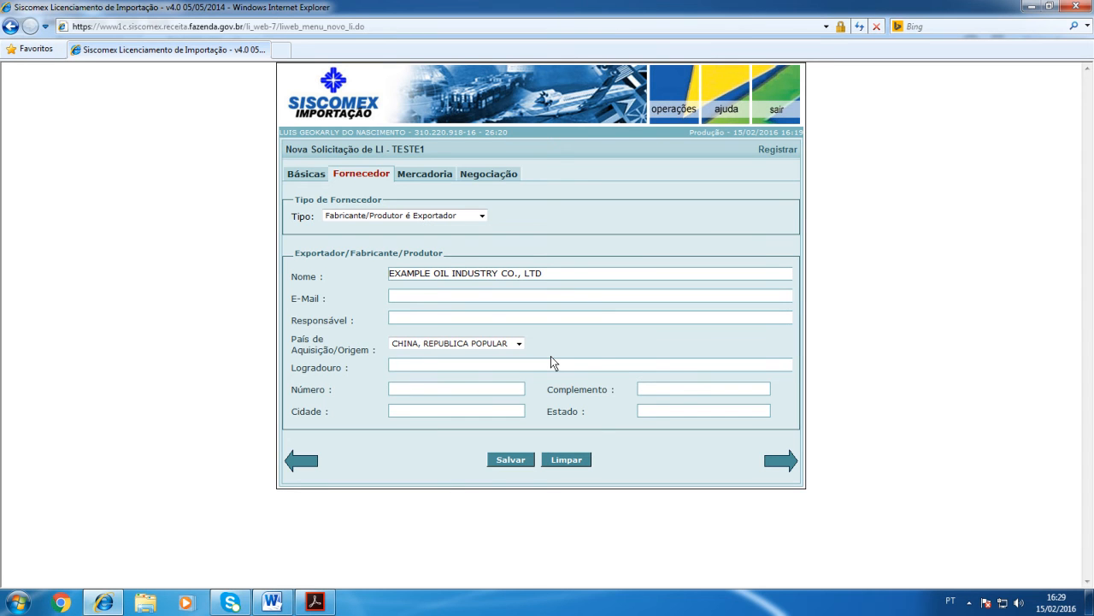
{"action": "type", "text": "EXAMPLE AVENUE"}
{"action": "key", "text": "Tab"}
{"action": "type", "text": "30"}
{"action": "key", "text": "Tab"}
{"action": "type", "text": "INDUSTRY ZONE"}
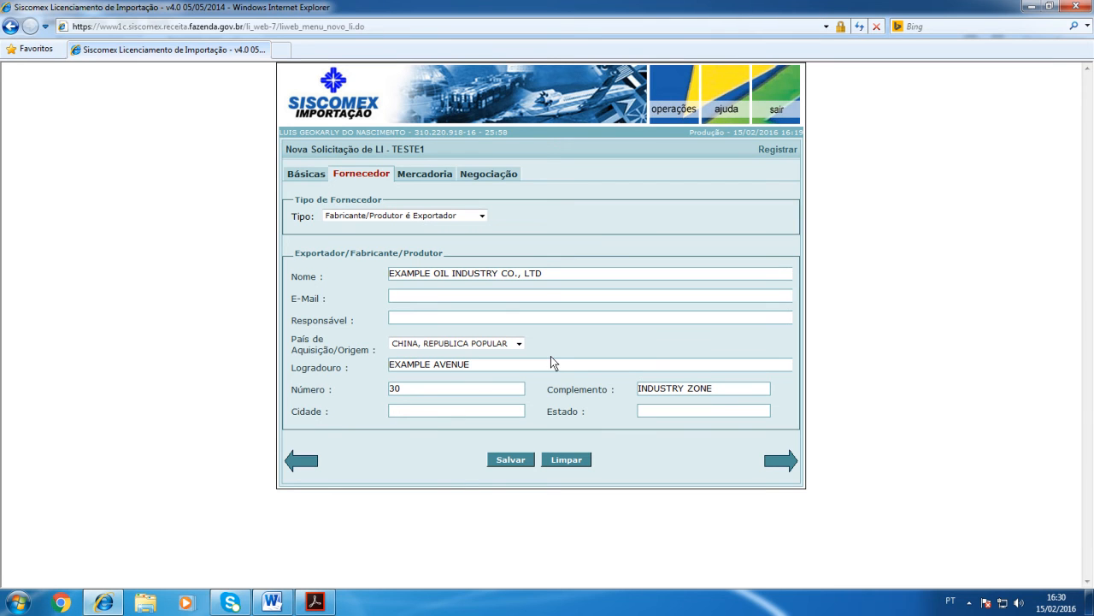
Step: Enter JIANGSU PROVINCE as the supplier's Cidade and JIANGSU as the Estado, and save the Fornecedor data
{"action": "type", "text": "G"}
{"action": "key", "text": "BackSpace"}
{"action": "type", "text": "JIANGZU"}
{"action": "key", "text": "BackSpace"}
{"action": "key", "text": "BackSpace"}
{"action": "type", "text": "SU PROVINCE"}
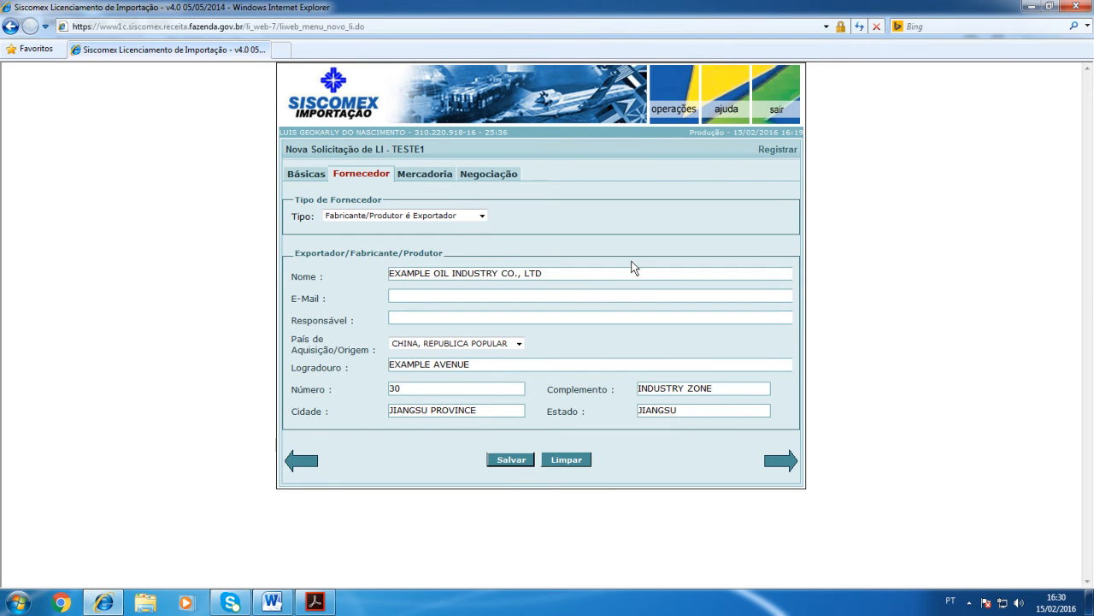
{"action": "left_click", "coordinate": [625, 347]}
Step: In the Mercadoria section, enter NCM 2710.19.32 and INCOTERM FCA, consulting the invoice PDF and the Word product description
{"action": "left_click", "coordinate": [422, 176]}
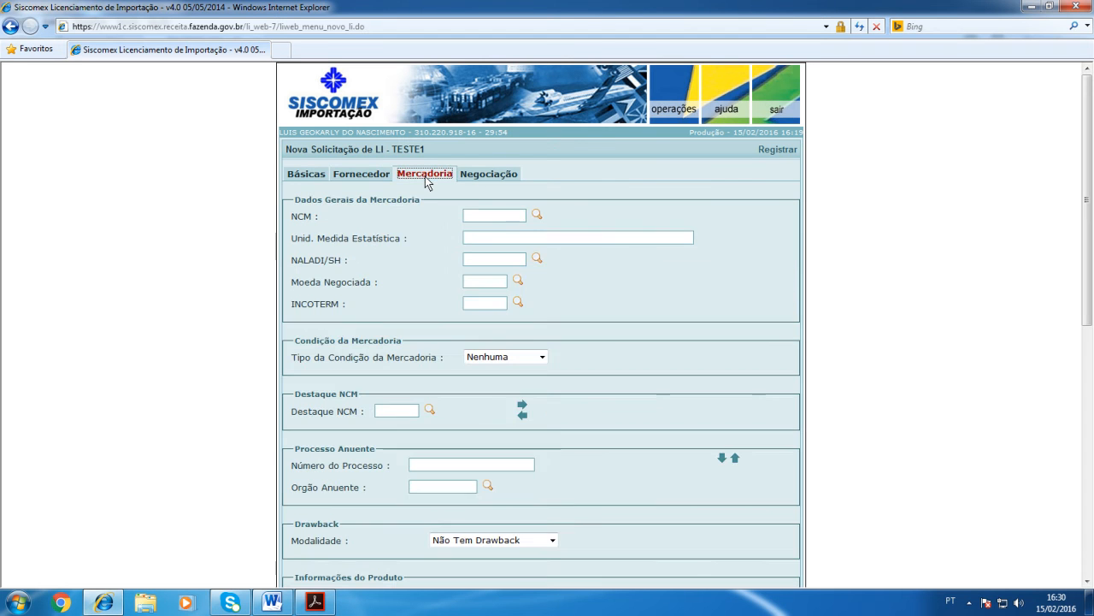
{"action": "left_click", "coordinate": [485, 215]}
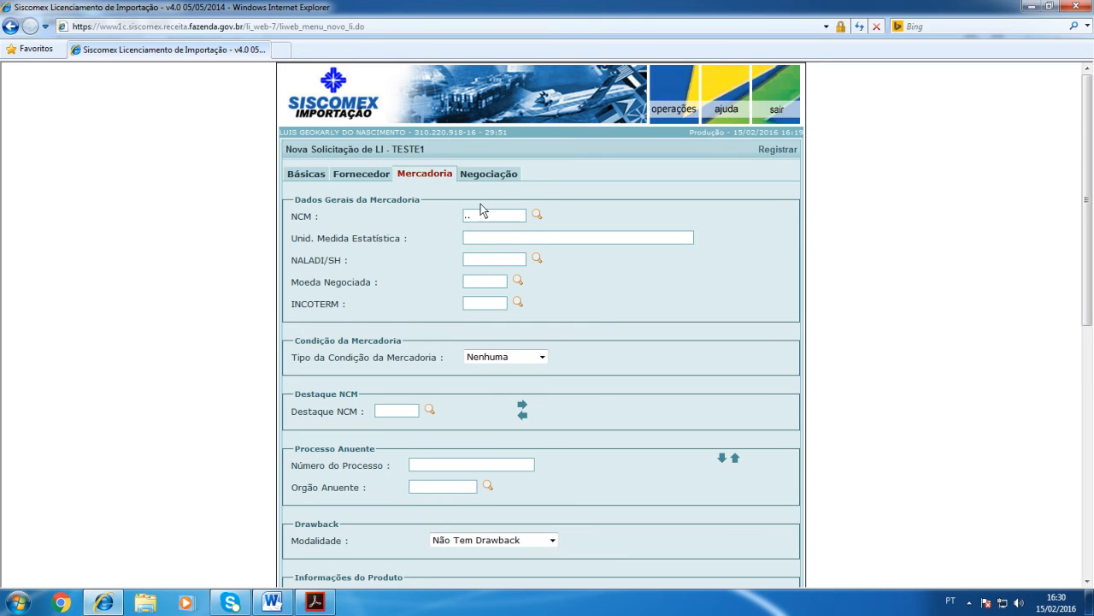
{"action": "left_click", "coordinate": [315, 602]}
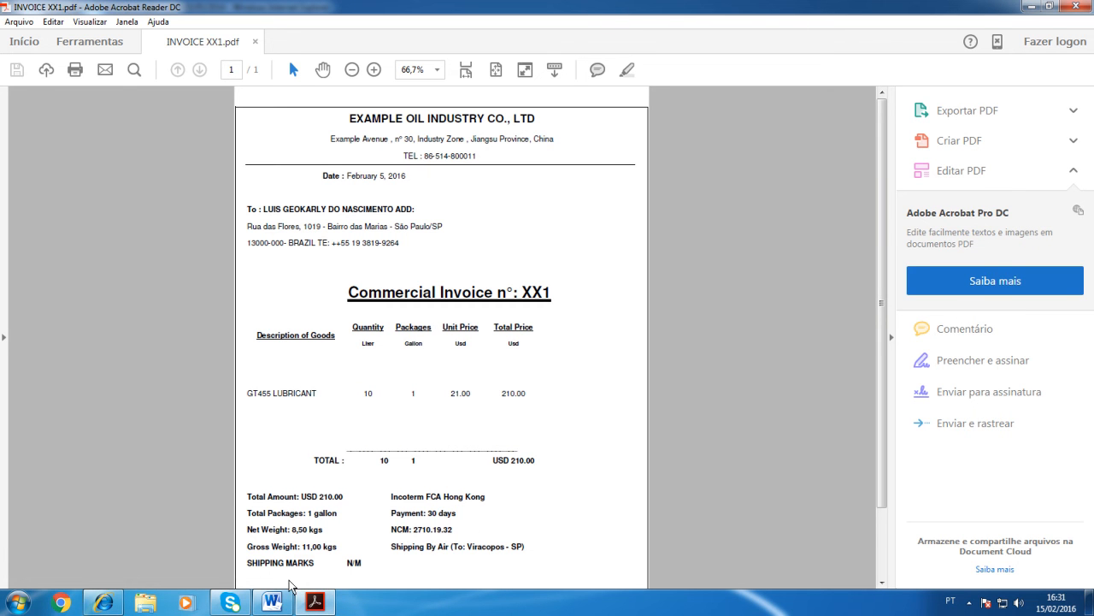
{"action": "left_click", "coordinate": [272, 602]}
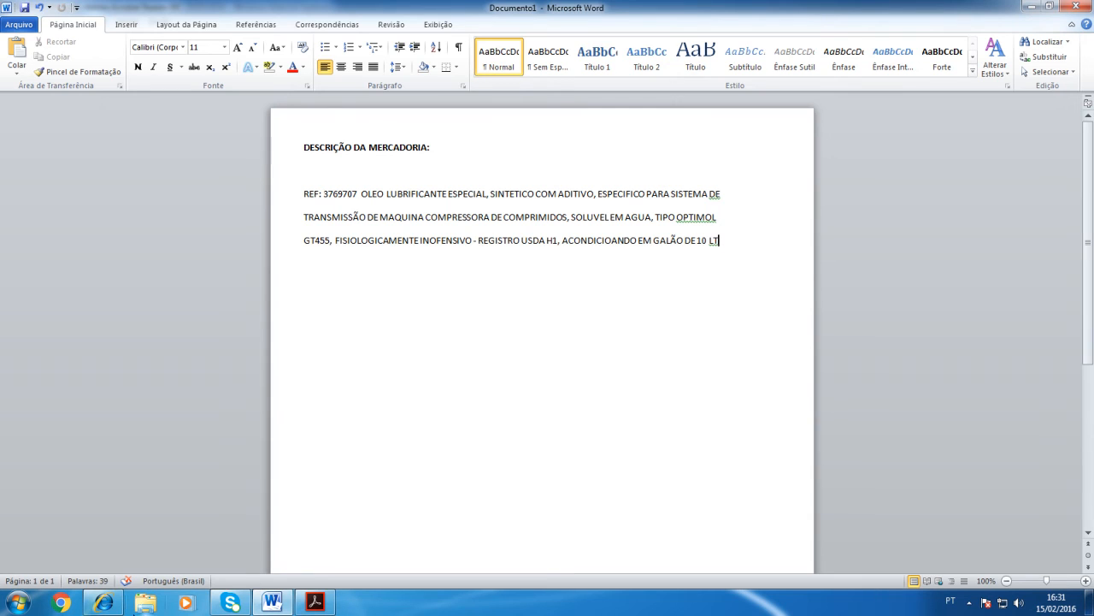
{"action": "left_click", "coordinate": [104, 603]}
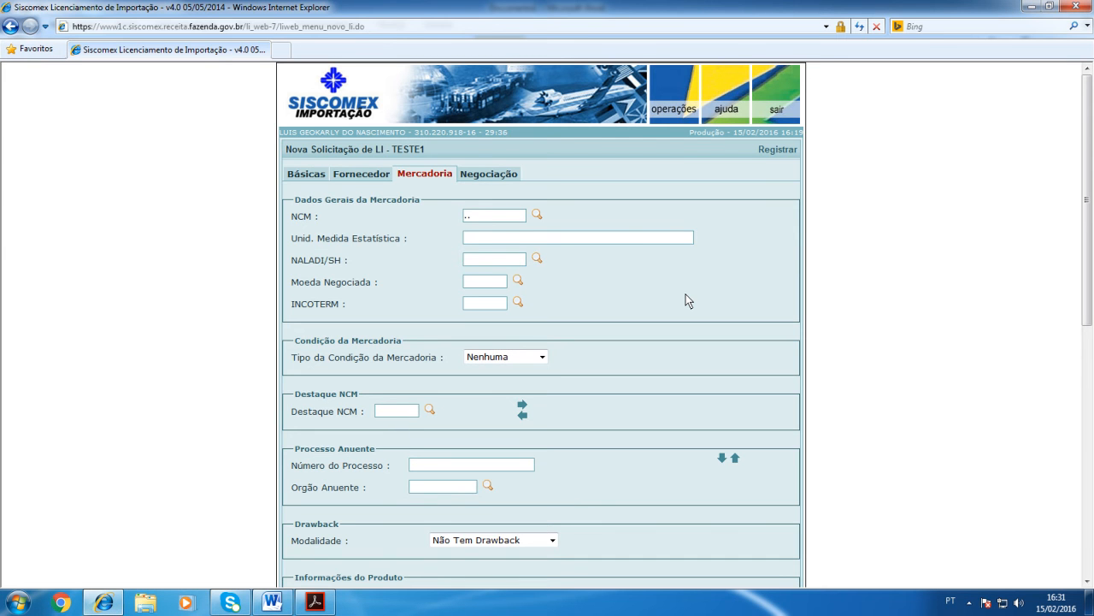
{"action": "type", "text": "27101932"}
{"action": "key", "text": "Tab"}
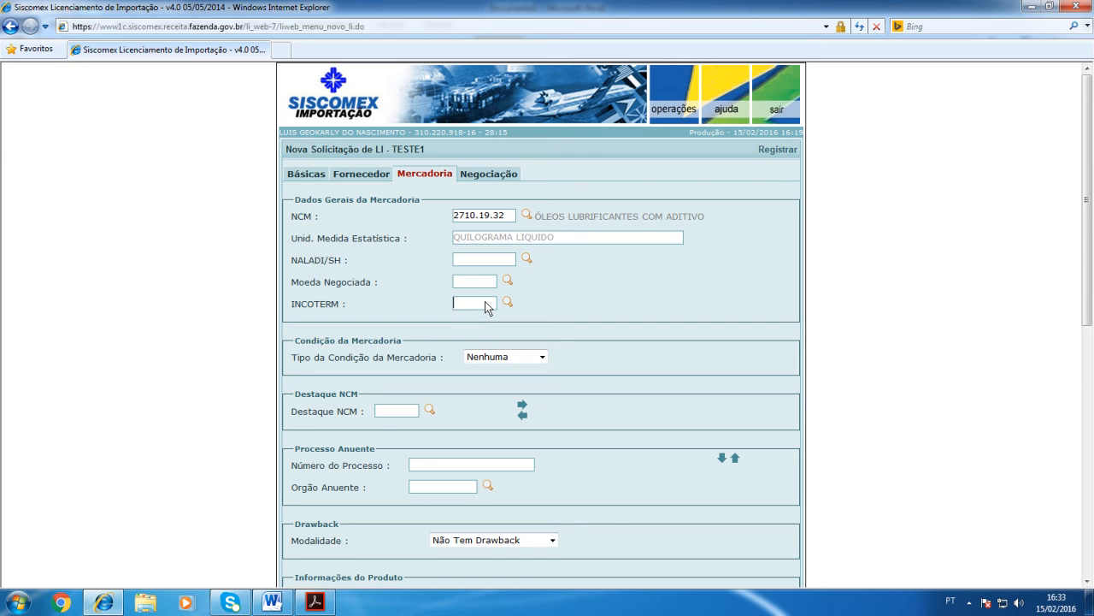
{"action": "type", "text": "FCA"}
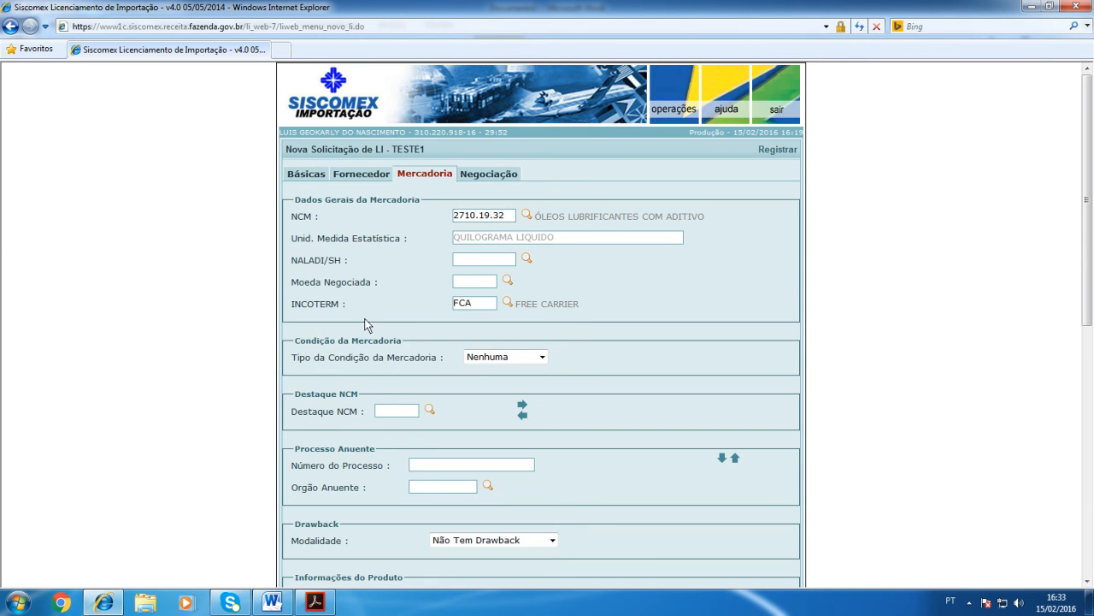
Step: Try Material Usado as the Tipo da Condição da Mercadoria with the Admissão Temporária classification
{"action": "scroll", "coordinate": [390, 332], "scroll_direction": "down", "scroll_amount": 3}
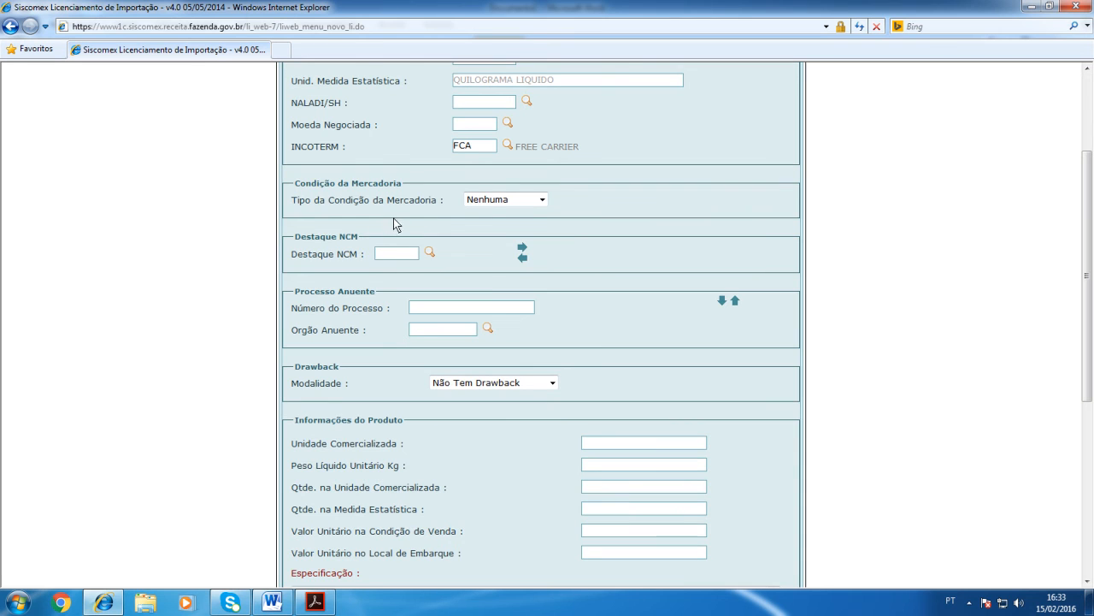
{"action": "left_click", "coordinate": [540, 202]}
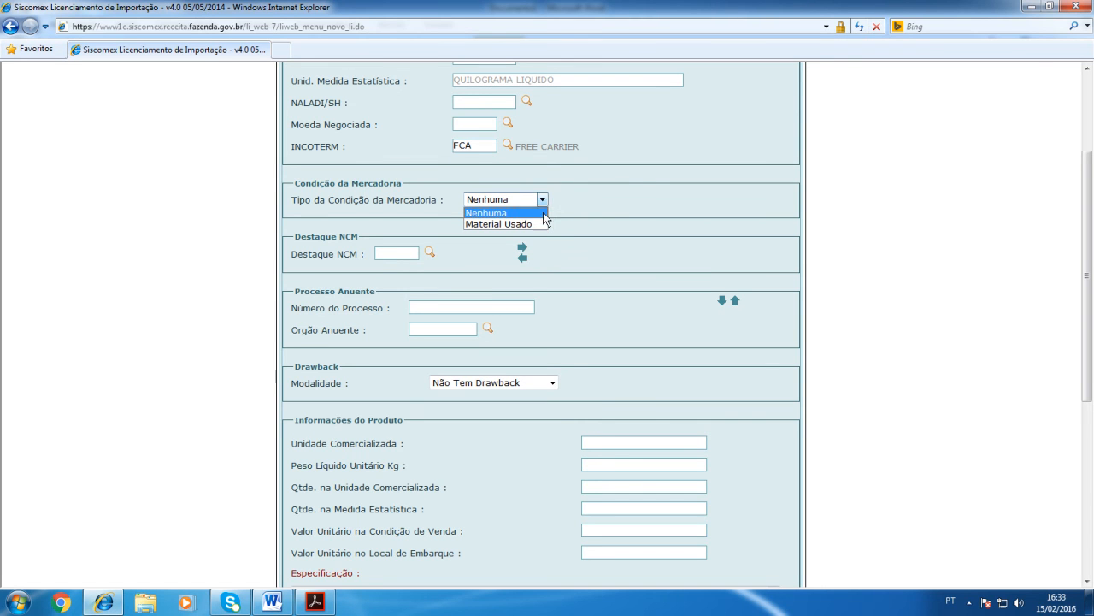
{"action": "left_click", "coordinate": [484, 223]}
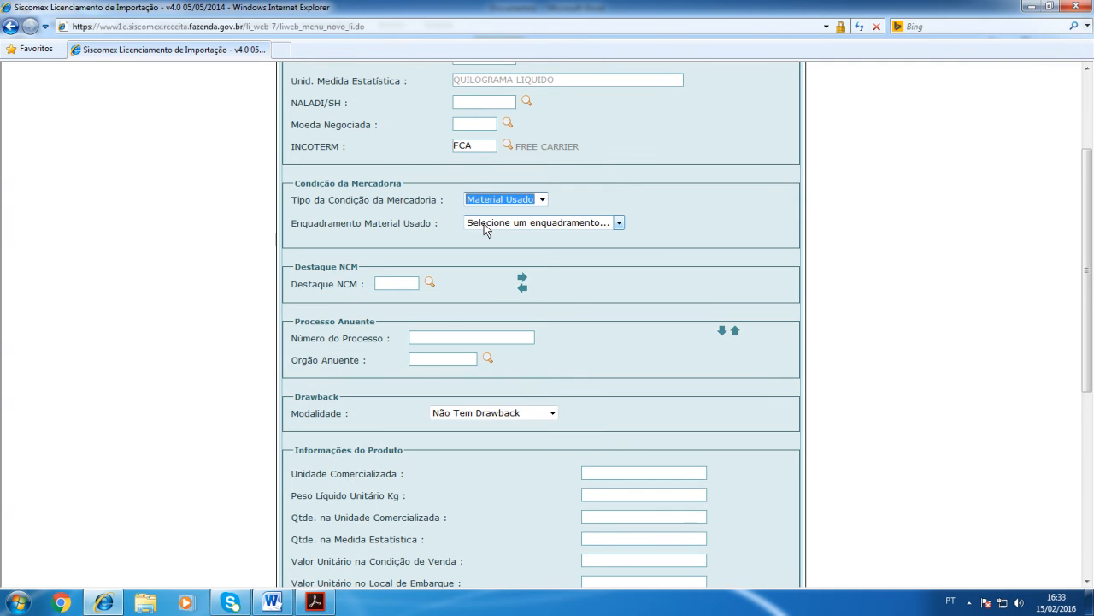
{"action": "left_click", "coordinate": [564, 225]}
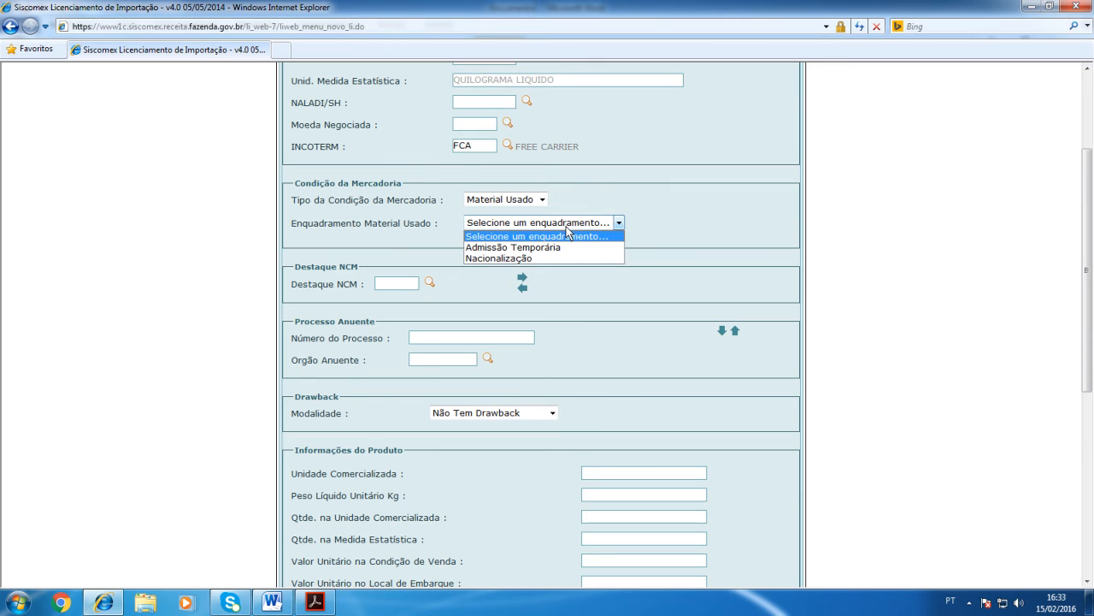
{"action": "left_click", "coordinate": [549, 248]}
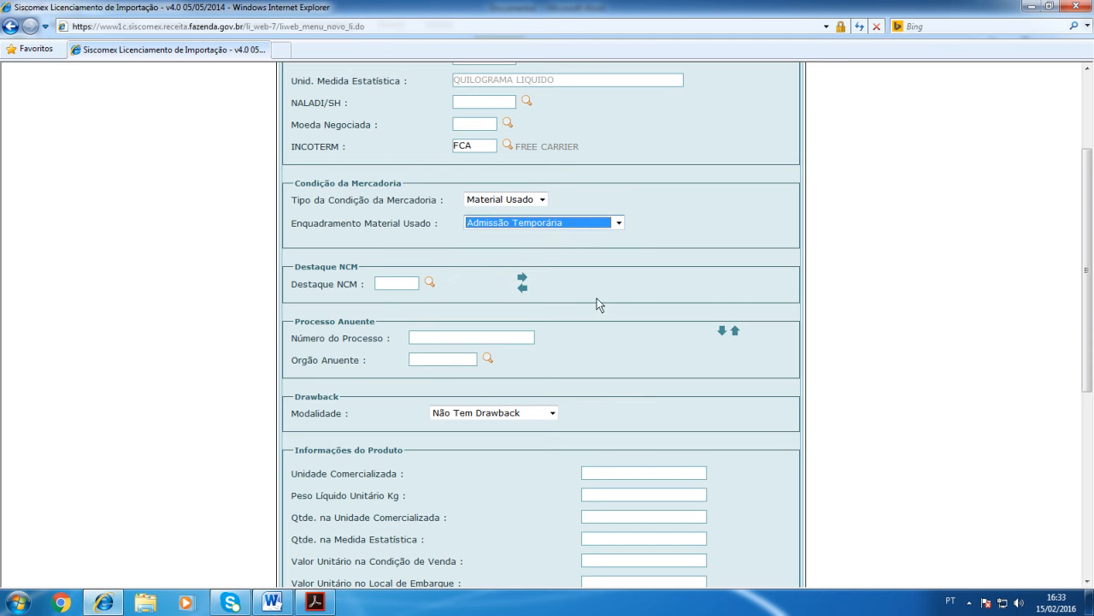
Step: Try the Nacionalização classification with its Tipo de Operação options, and return the goods condition type to Nenhuma
{"action": "left_click", "coordinate": [600, 224]}
{"action": "left_click", "coordinate": [511, 256]}
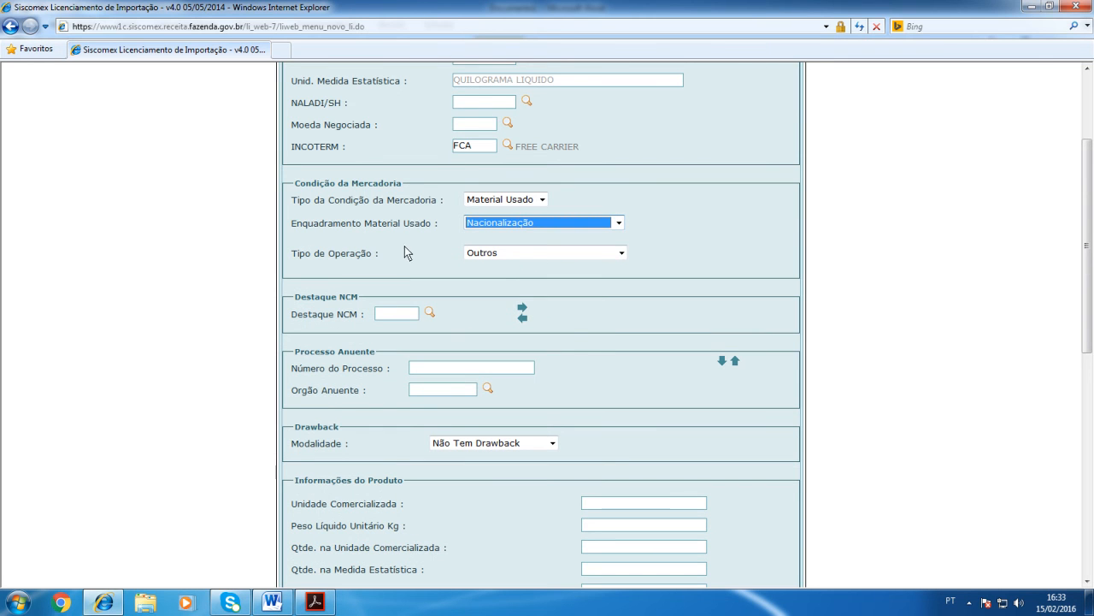
{"action": "left_click", "coordinate": [619, 254]}
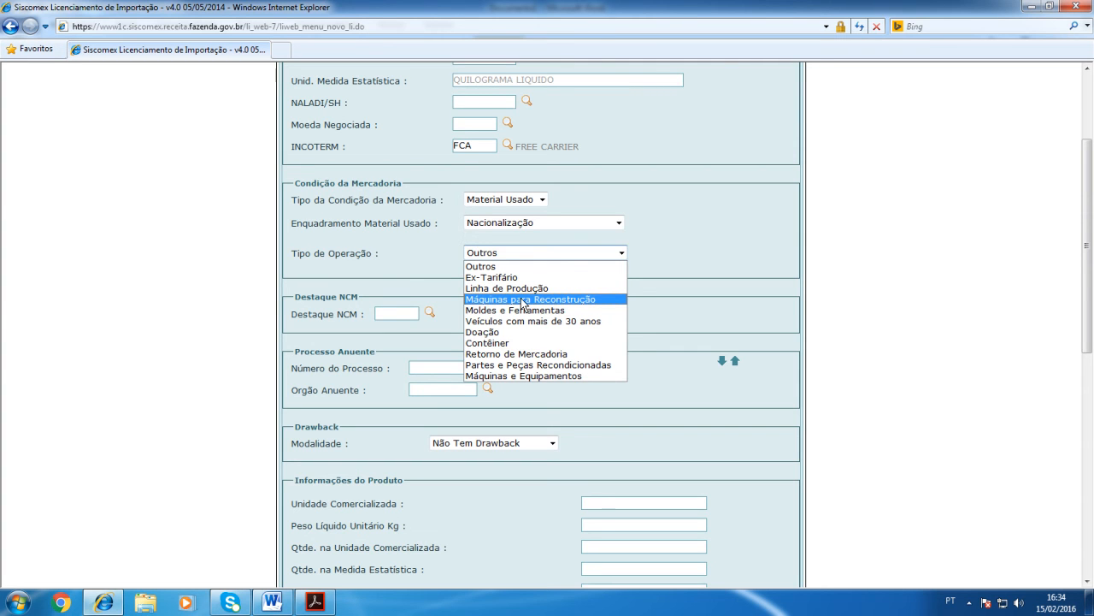
{"action": "left_click", "coordinate": [674, 202]}
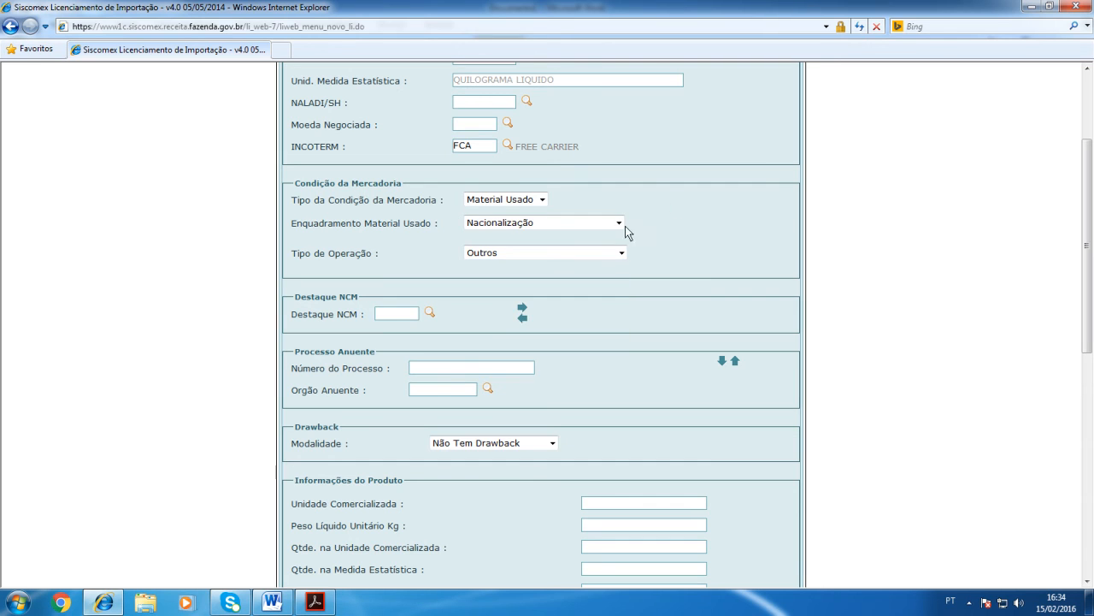
{"action": "left_click", "coordinate": [540, 199]}
{"action": "left_click", "coordinate": [512, 211]}
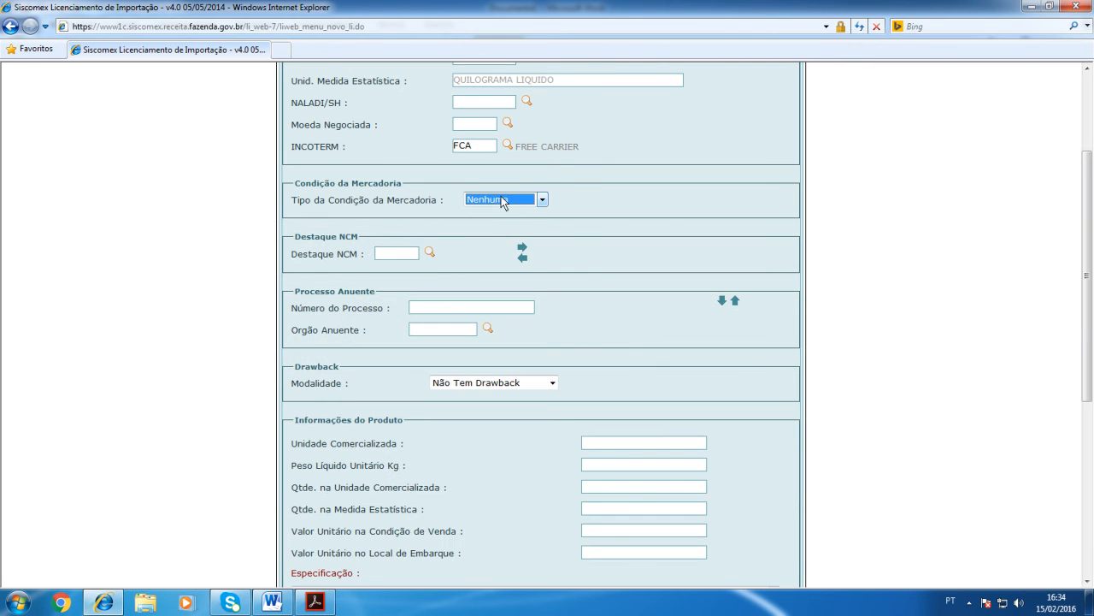
Step: Look up the Destaque NCM options for the entered NCM and close the lookup
{"action": "left_click", "coordinate": [605, 208]}
{"action": "left_click", "coordinate": [429, 249]}
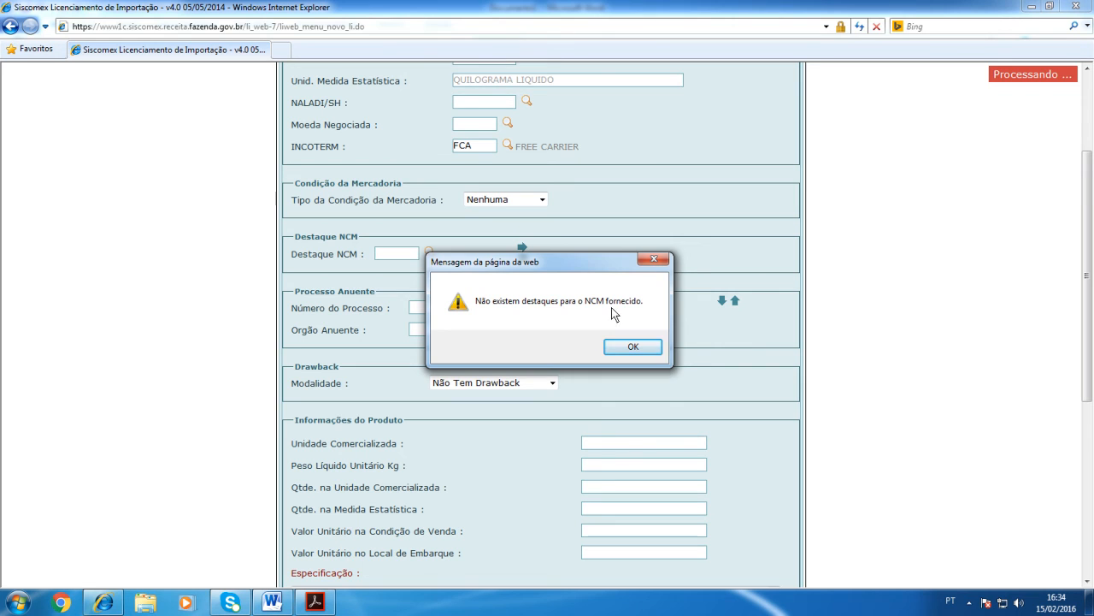
{"action": "left_click", "coordinate": [623, 346]}
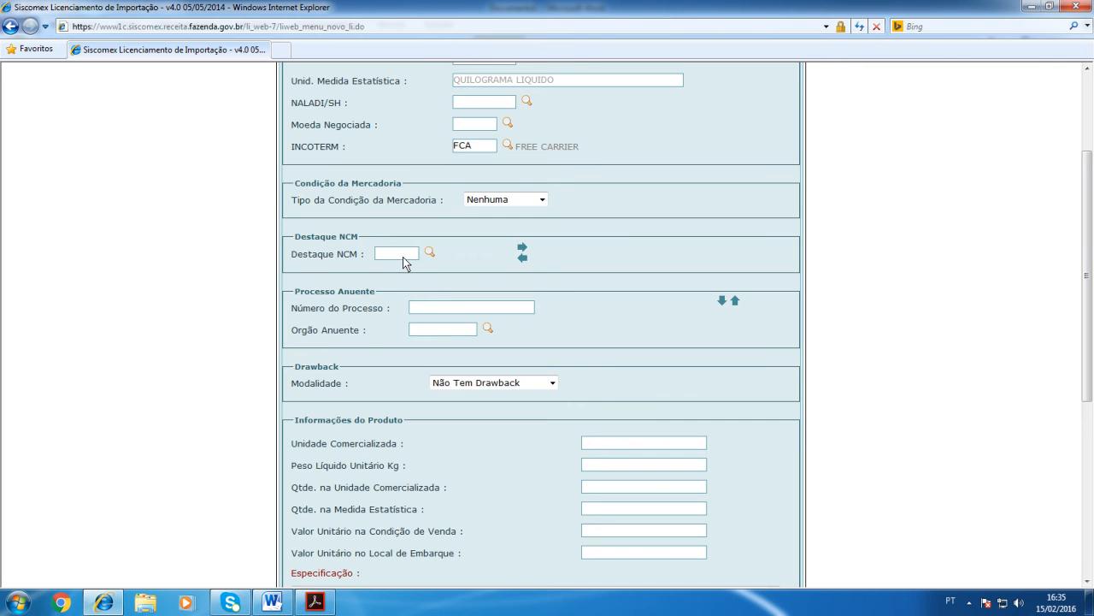
Step: Look up the Destaque NCM options again and try to insert an entry with the Destaque NCM field empty
{"action": "left_click", "coordinate": [430, 252]}
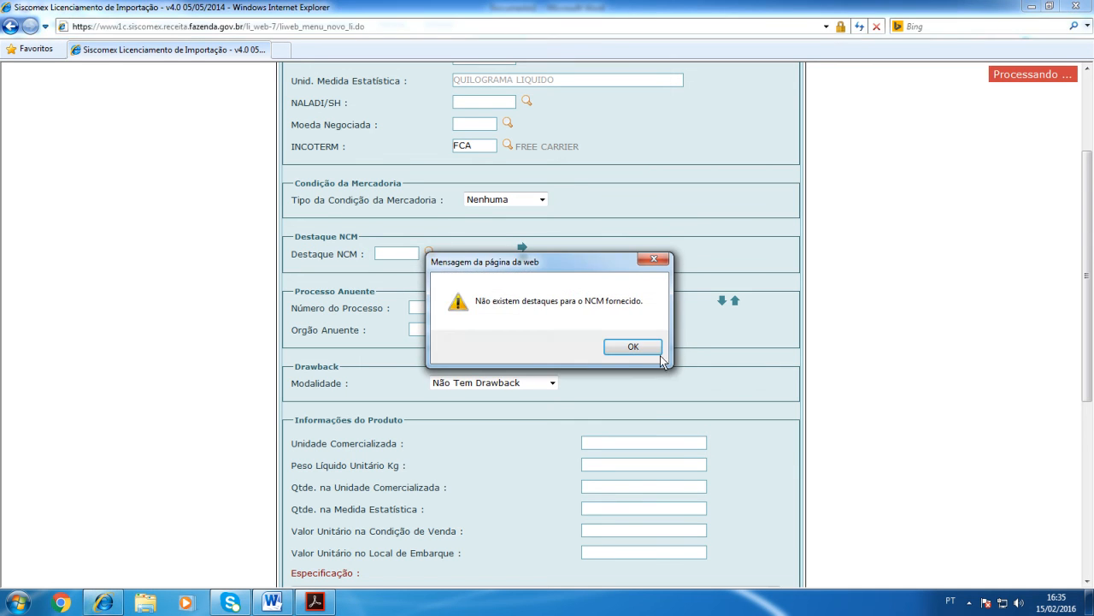
{"action": "left_click", "coordinate": [629, 347]}
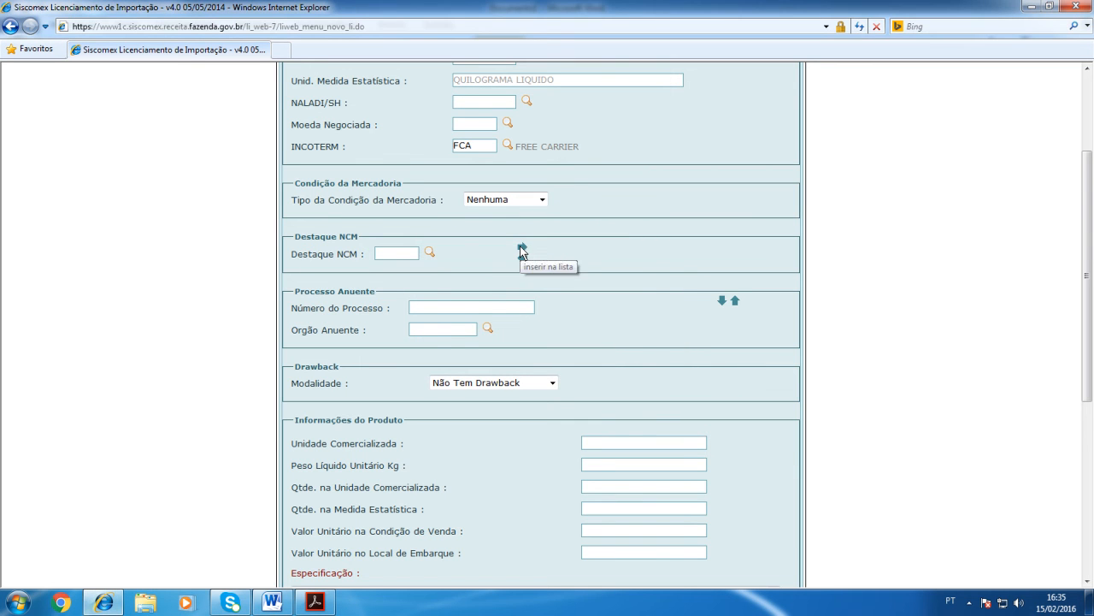
{"action": "left_click", "coordinate": [522, 248]}
{"action": "left_click", "coordinate": [601, 345]}
Step: Review the Processo Anuente fields and the Drawback Modalidade options, keeping Não Tem Drawback
{"action": "left_click", "coordinate": [444, 307]}
{"action": "scroll", "coordinate": [436, 269], "scroll_direction": "down", "scroll_amount": 3}
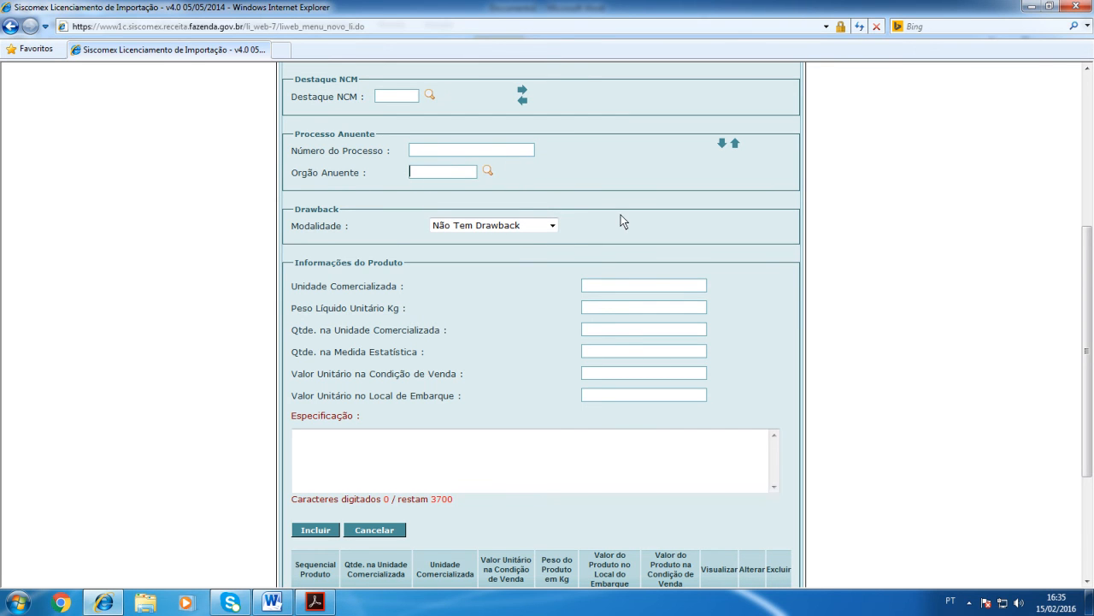
{"action": "scroll", "coordinate": [620, 220], "scroll_direction": "up", "scroll_amount": 1}
{"action": "scroll", "coordinate": [622, 220], "scroll_direction": "up", "scroll_amount": 5}
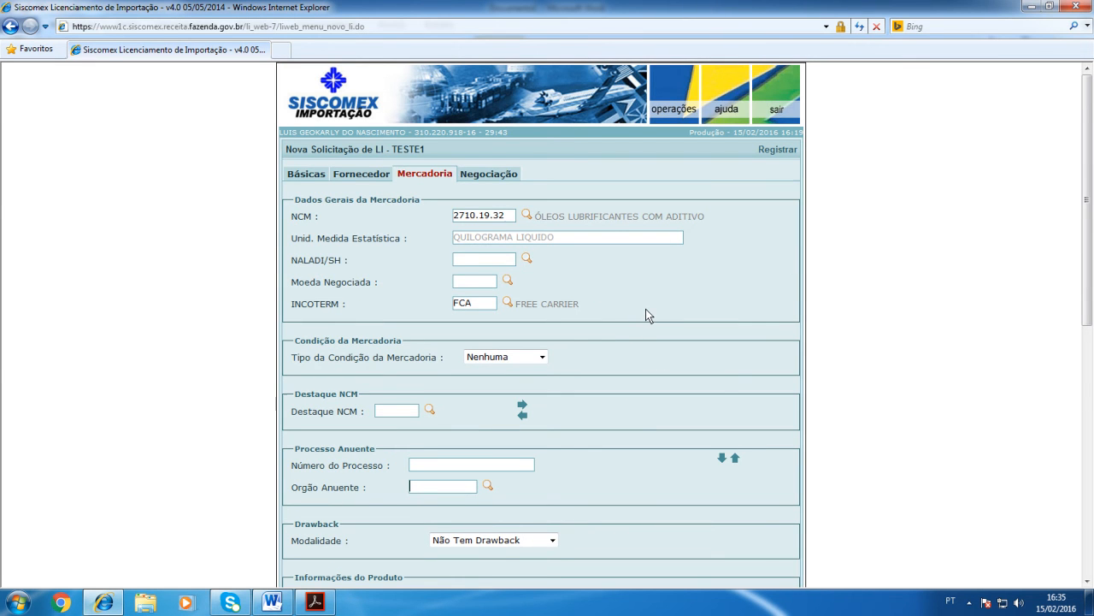
{"action": "scroll", "coordinate": [562, 357], "scroll_direction": "down", "scroll_amount": 2}
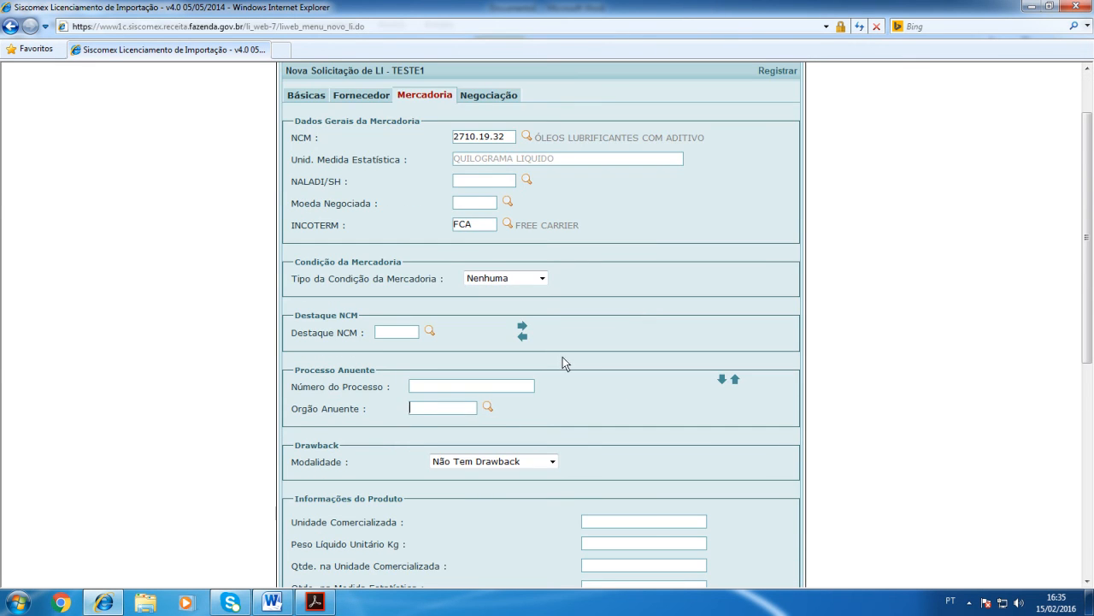
{"action": "left_click", "coordinate": [465, 384]}
{"action": "scroll", "coordinate": [542, 368], "scroll_direction": "down", "scroll_amount": 3}
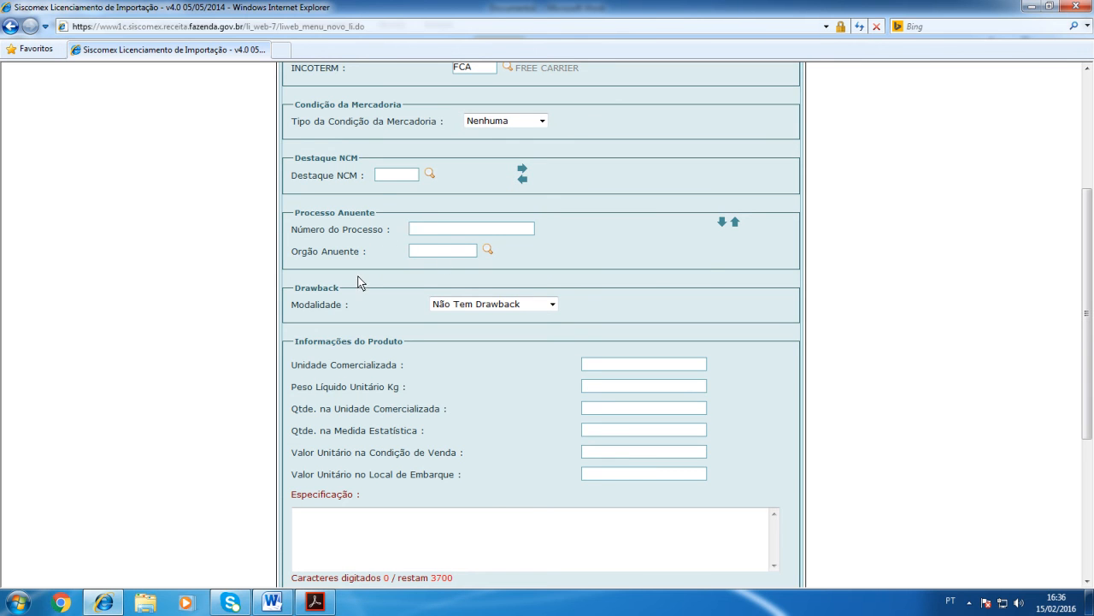
{"action": "left_click", "coordinate": [553, 306]}
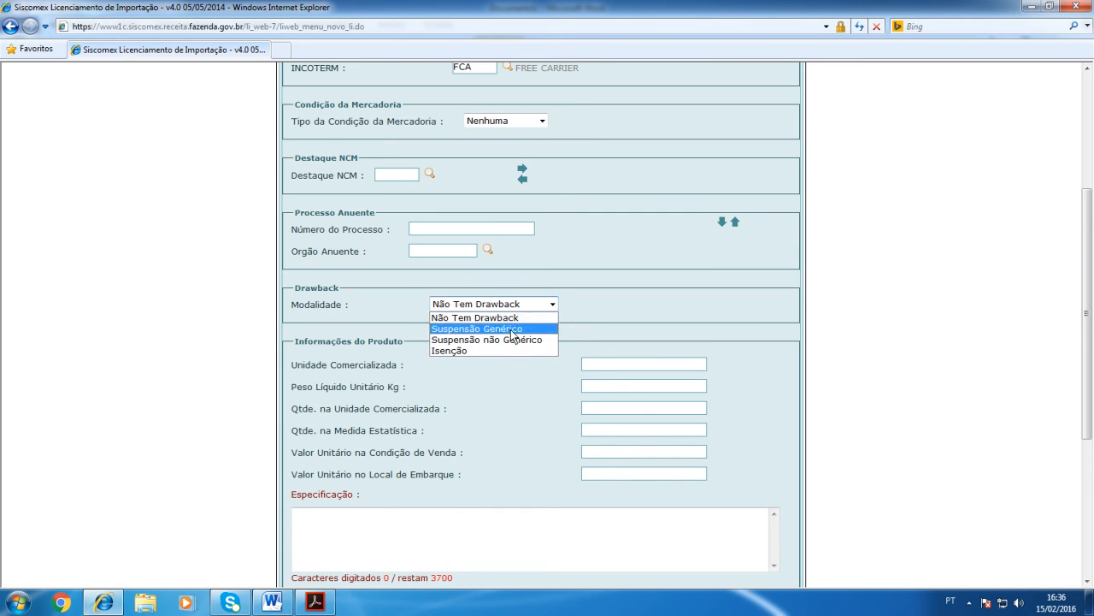
{"action": "left_click", "coordinate": [599, 275]}
Step: Enter LITROS as the Unidade Comercializada and consult the invoice PDF for the net weight and quantity
{"action": "left_click", "coordinate": [601, 366]}
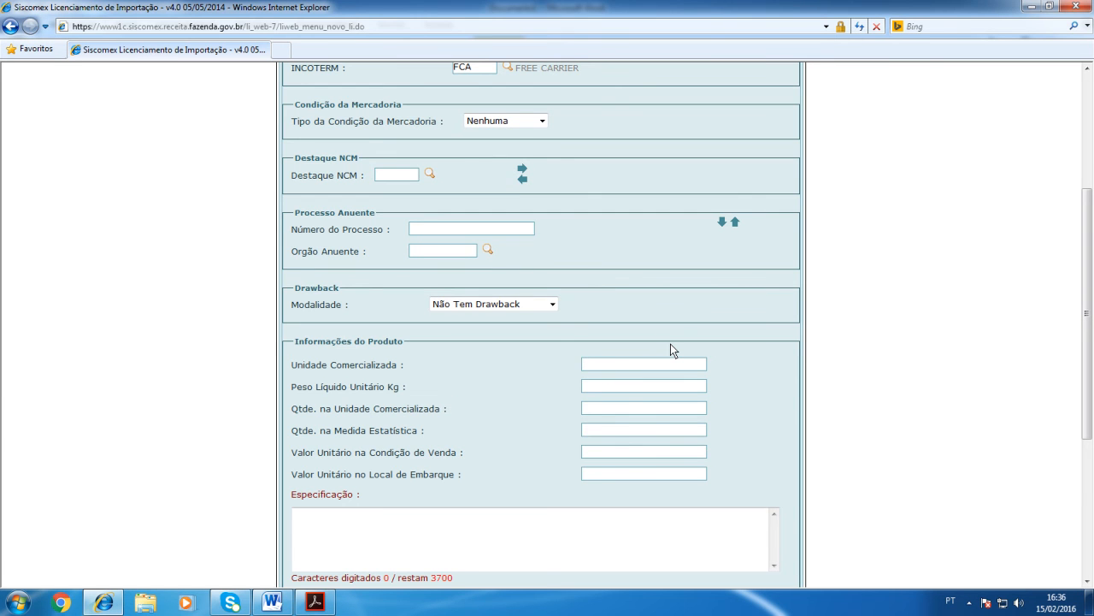
{"action": "type", "text": "LITROS"}
{"action": "left_click", "coordinate": [314, 603]}
{"action": "scroll", "coordinate": [408, 414], "scroll_direction": "down", "scroll_amount": 2}
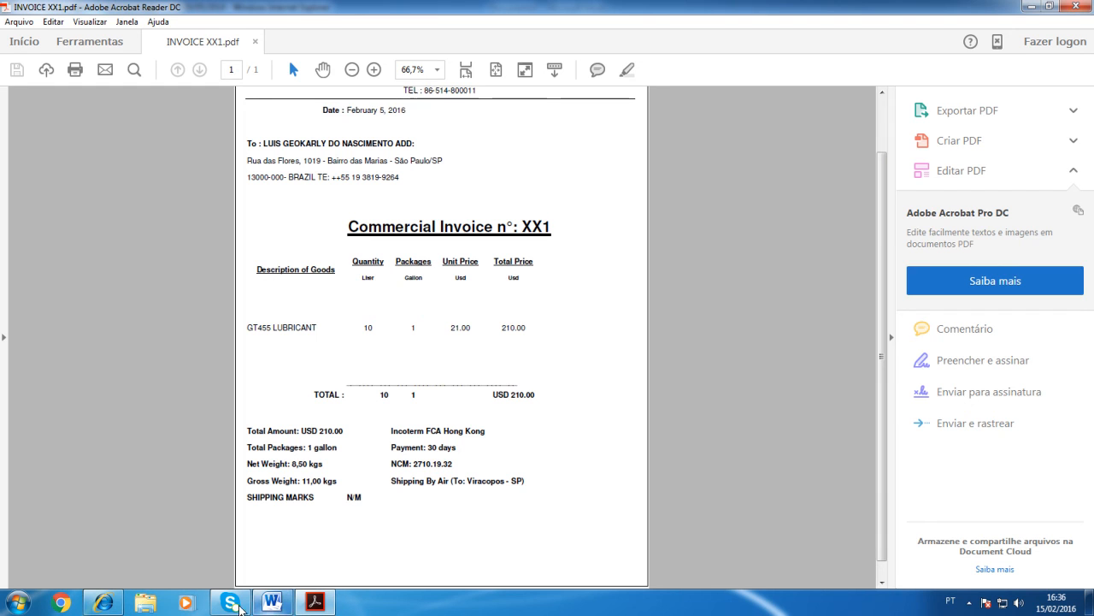
{"action": "left_click", "coordinate": [103, 603]}
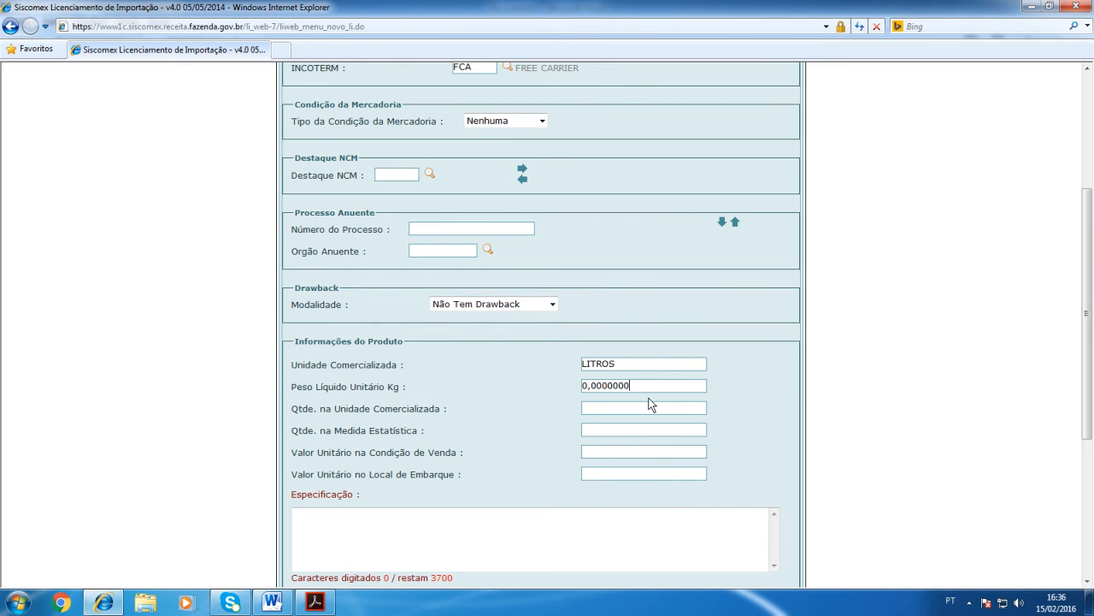
Step: Set the product's Peso Líquido Unitário Kg to 0,85
{"action": "key", "text": "Left"}
{"action": "key", "text": "Left"}
{"action": "key", "text": "Left"}
{"action": "type", "text": "085"}
{"action": "key", "text": "Delete"}
{"action": "key", "text": "Delete"}
{"action": "key", "text": "Delete"}
{"action": "key", "text": "Delete"}
{"action": "key", "text": "Delete"}
{"action": "key", "text": "Delete"}
{"action": "key", "text": "Delete"}
{"action": "key", "text": "Delete"}
{"action": "key", "text": "Delete"}
{"action": "key", "text": "BackSpace"}
{"action": "key", "text": "BackSpace"}
{"action": "key", "text": "BackSpace"}
{"action": "type", "text": "0,85"}
{"action": "key", "text": "Tab"}
Step: Set the Qtde. na Unidade Comercializada to 10 and the Qtde. na Medida Estatística to 8,50
{"action": "type", "text": "10"}
{"action": "key", "text": "Tab"}
{"action": "scroll", "coordinate": [637, 283], "scroll_direction": "up", "scroll_amount": 2}
{"action": "scroll", "coordinate": [610, 318], "scroll_direction": "down", "scroll_amount": 6}
{"action": "type", "text": "8,50"}
{"action": "key", "text": "Tab"}
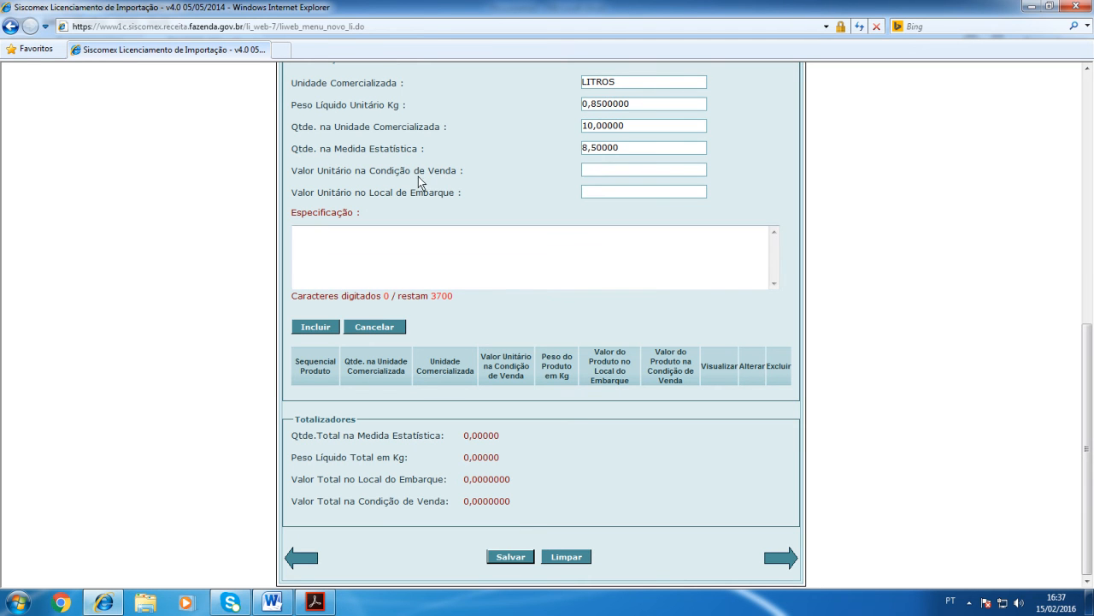
Step: Check the unit price in the invoice PDF and set the Valor Unitário no Local de Embarque to 21
{"action": "left_click", "coordinate": [314, 602]}
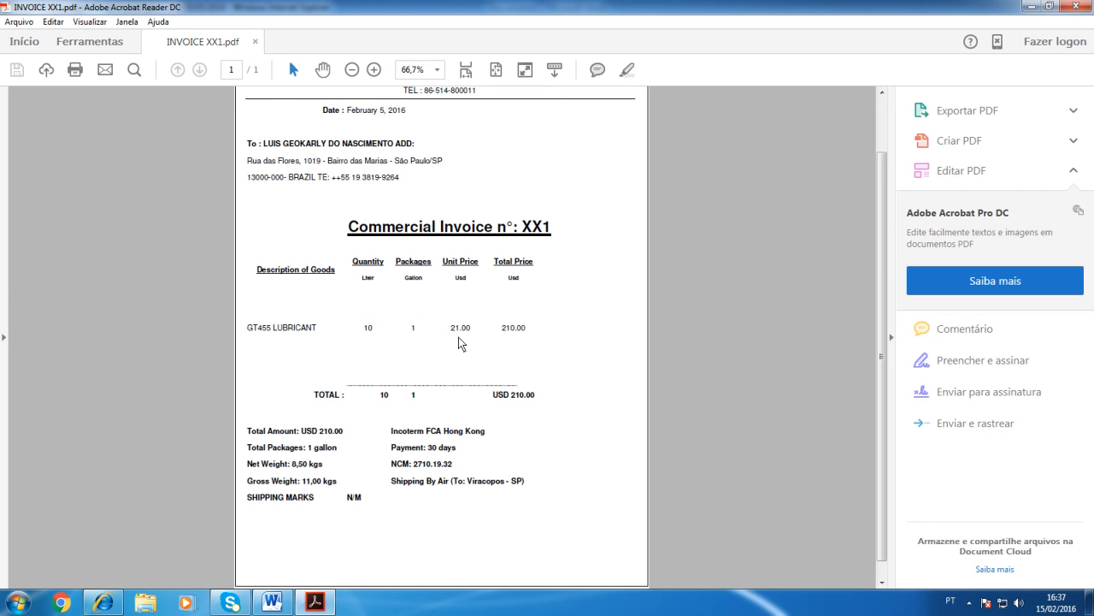
{"action": "left_click", "coordinate": [106, 605]}
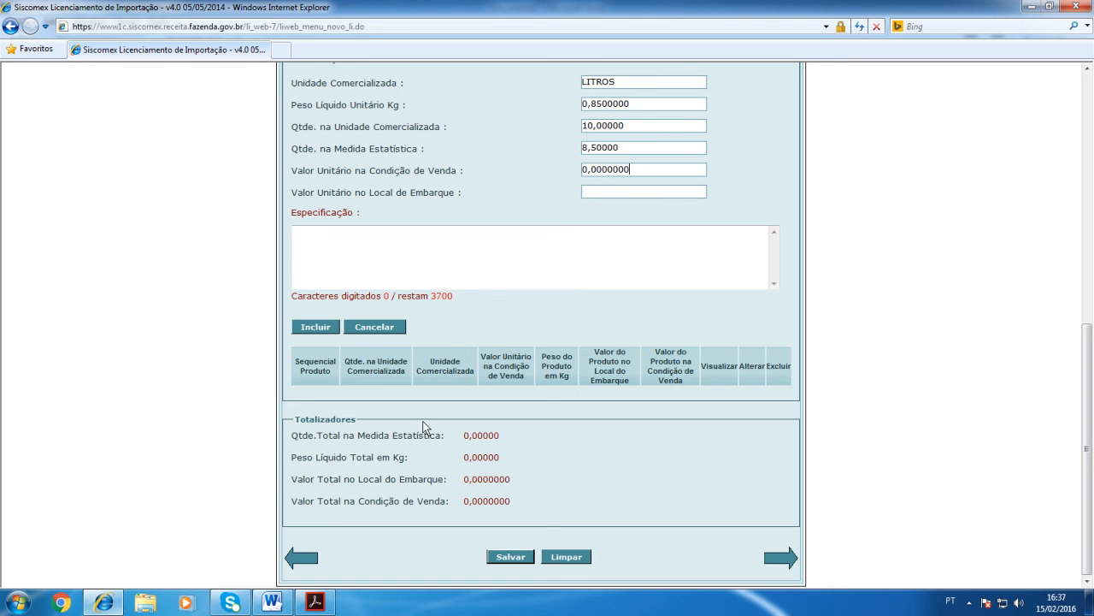
{"action": "left_click", "coordinate": [590, 193]}
{"action": "type", "text": "21"}
{"action": "key", "text": "Tab"}
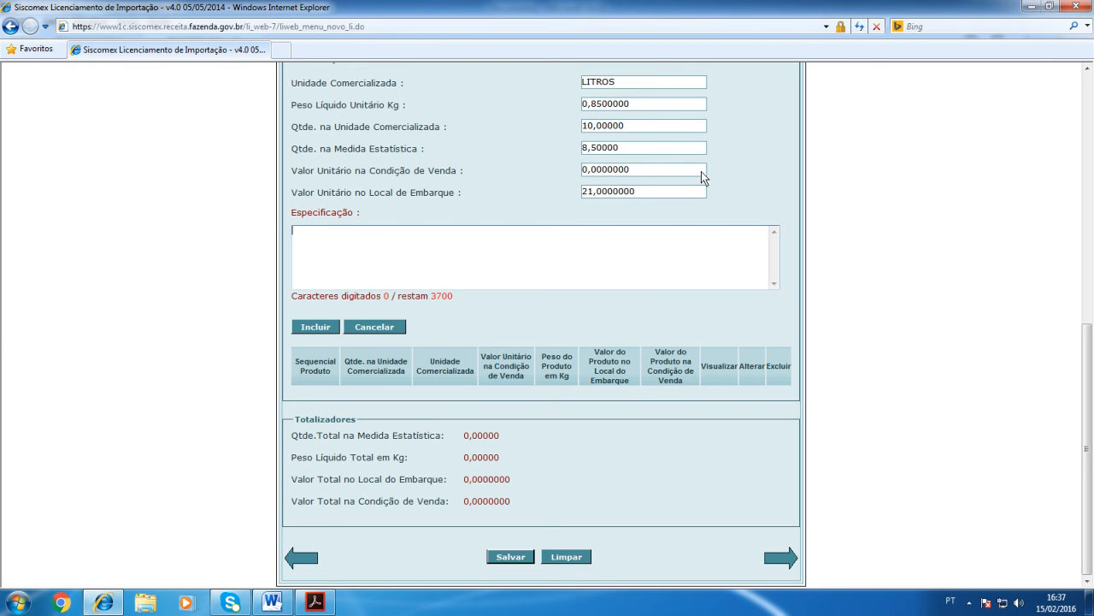
Step: Copy the lubricant description from the Word document into the product's Especificação field
{"action": "scroll", "coordinate": [701, 171], "scroll_direction": "up", "scroll_amount": 5}
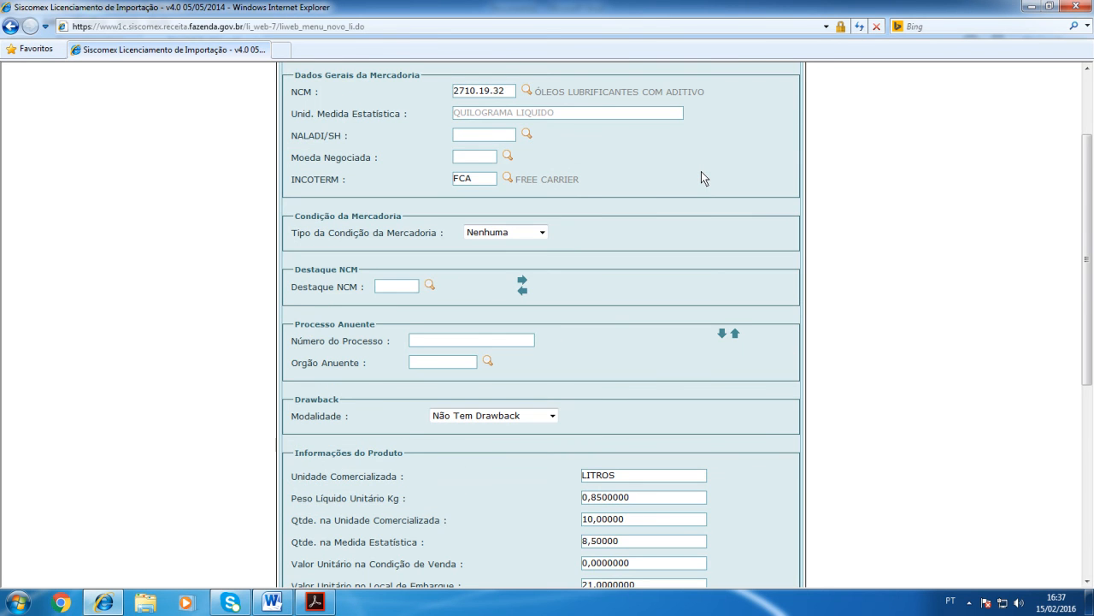
{"action": "scroll", "coordinate": [702, 175], "scroll_direction": "up", "scroll_amount": 1}
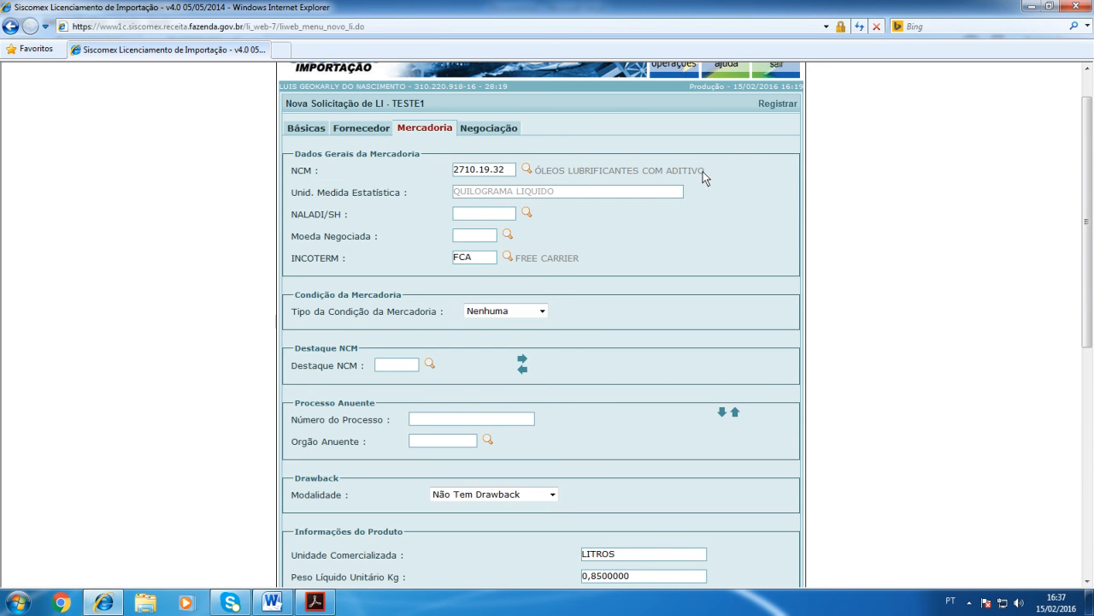
{"action": "scroll", "coordinate": [703, 172], "scroll_direction": "down", "scroll_amount": 5}
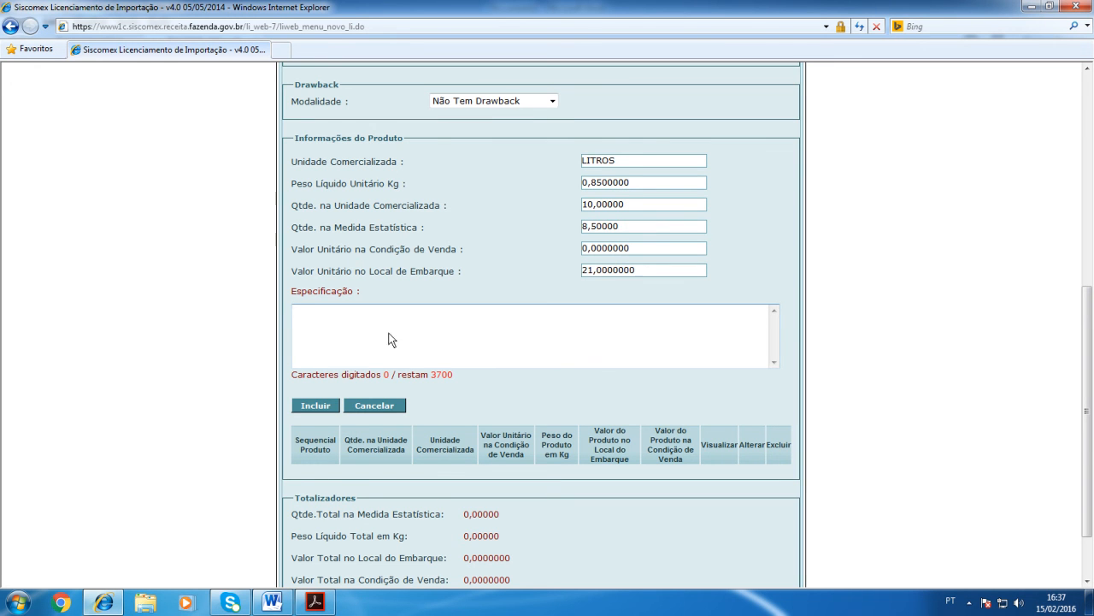
{"action": "scroll", "coordinate": [416, 342], "scroll_direction": "down", "scroll_amount": 2}
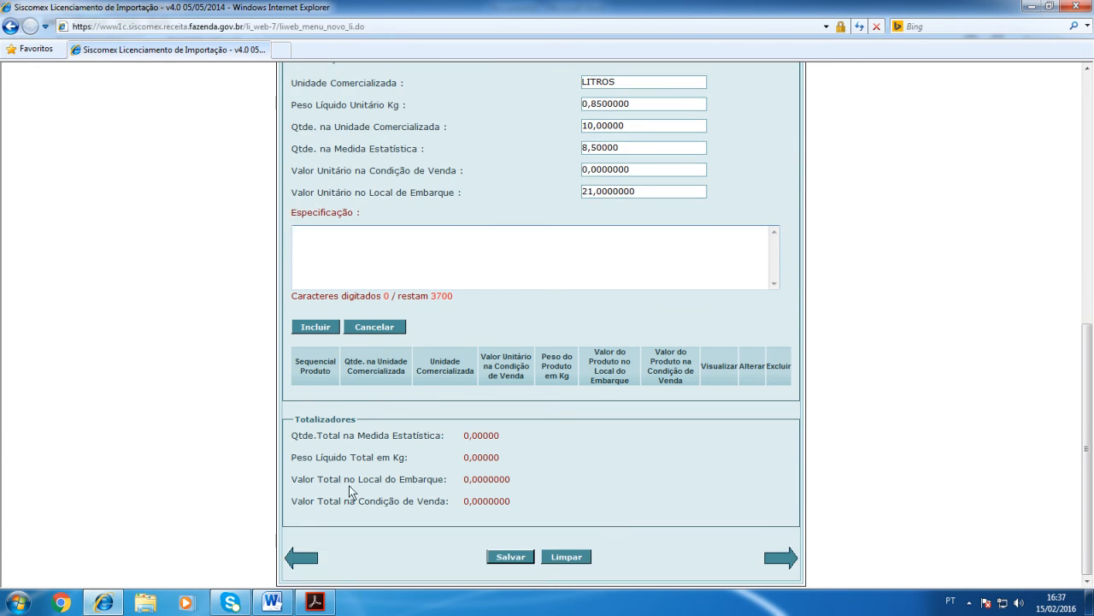
{"action": "left_click", "coordinate": [272, 601]}
{"action": "left_click_drag", "start_coordinate": [305, 195], "coordinate": [728, 247]}
{"action": "key", "text": "ctrl+c"}
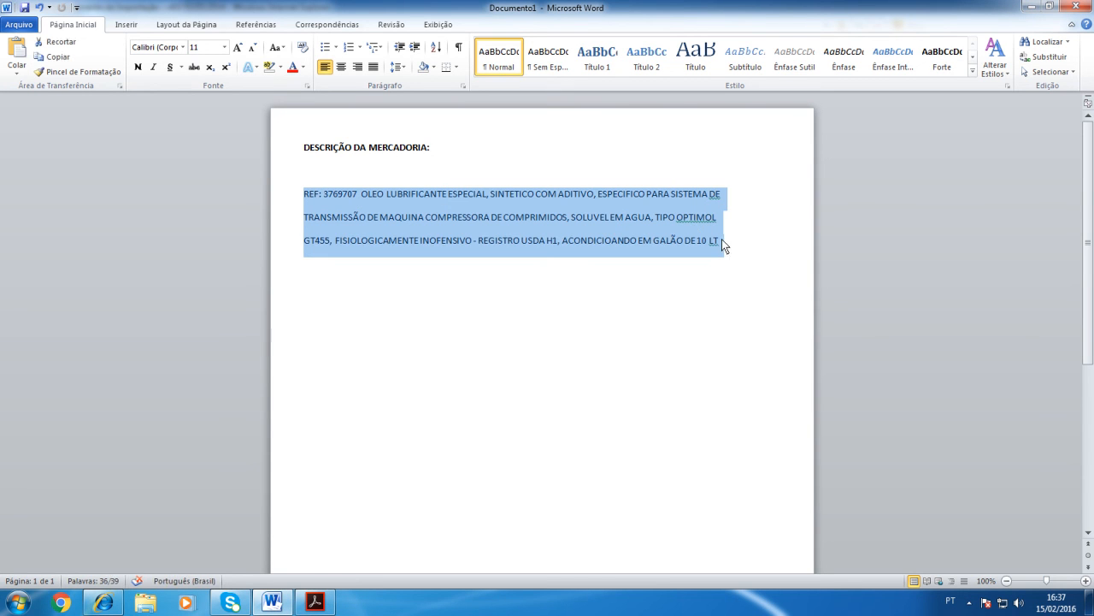
{"action": "left_click", "coordinate": [120, 604]}
{"action": "left_click", "coordinate": [447, 278]}
{"action": "key", "text": "ctrl+v"}
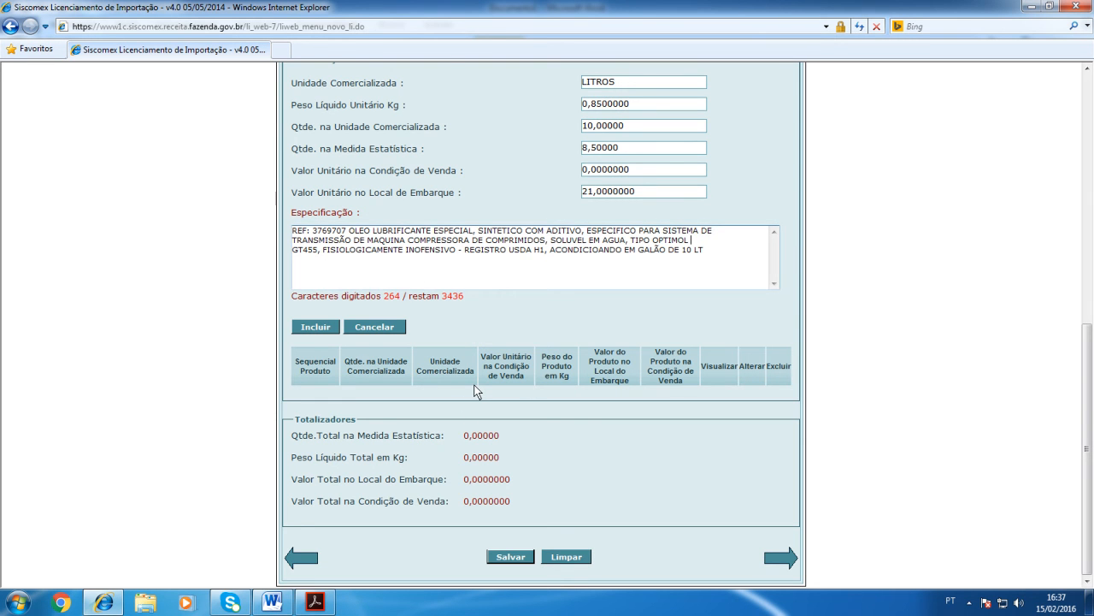
Step: Set the Moeda Negociada to code 220 after viewing the currency lookup list
{"action": "scroll", "coordinate": [477, 391], "scroll_direction": "up", "scroll_amount": 10}
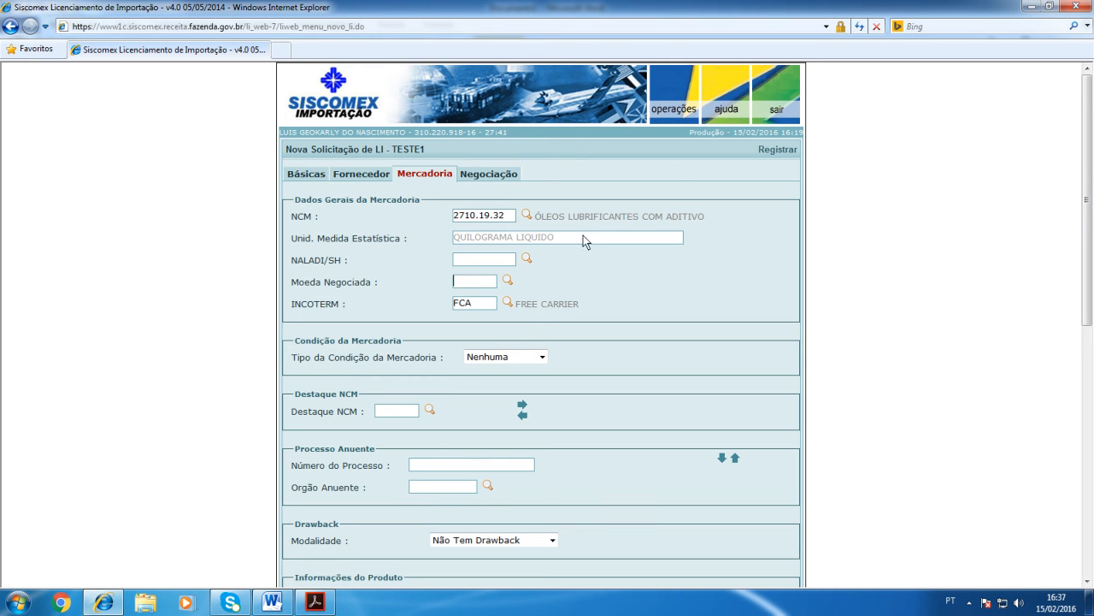
{"action": "left_click", "coordinate": [508, 280]}
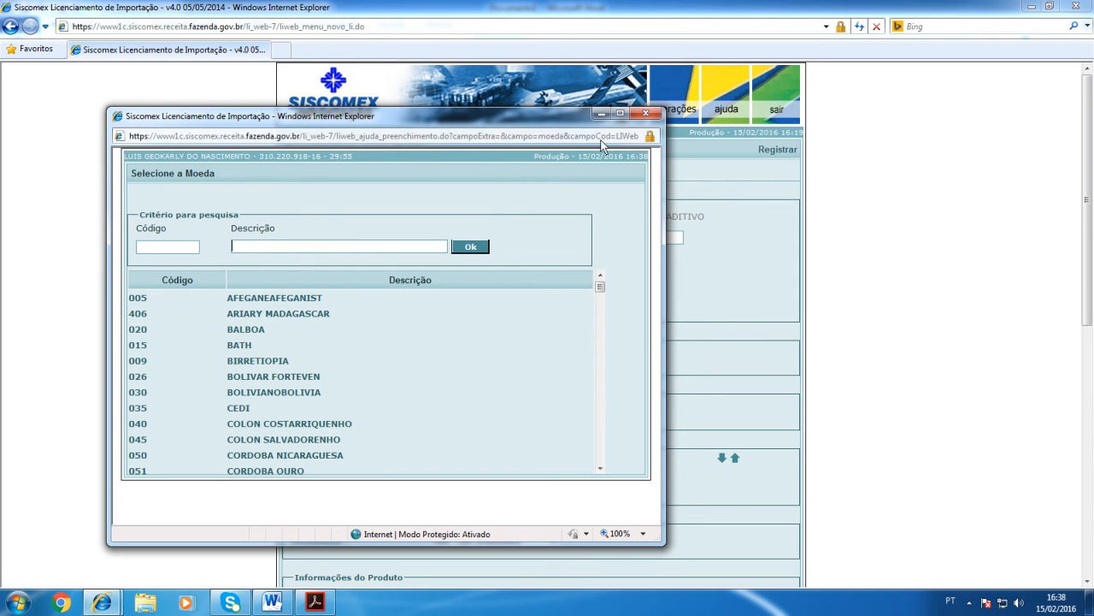
{"action": "left_click", "coordinate": [645, 113]}
{"action": "left_click", "coordinate": [473, 285]}
{"action": "type", "text": "220"}
{"action": "key", "text": "Tab"}
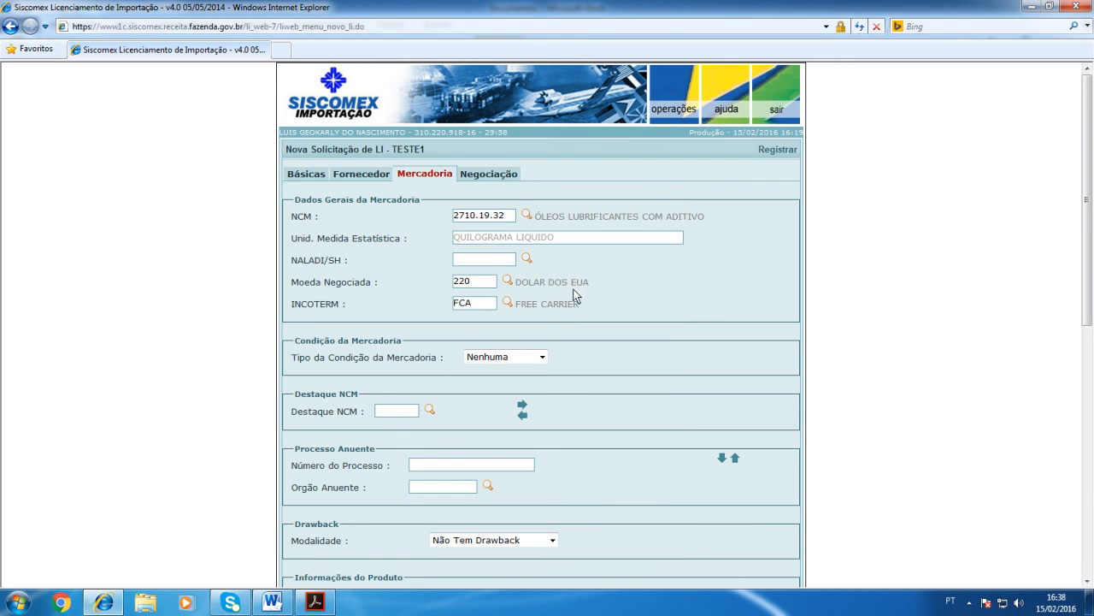
Step: Try to include the product while its Valor Unitário na Condição de Venda is still zero
{"action": "scroll", "coordinate": [601, 292], "scroll_direction": "down", "scroll_amount": 6}
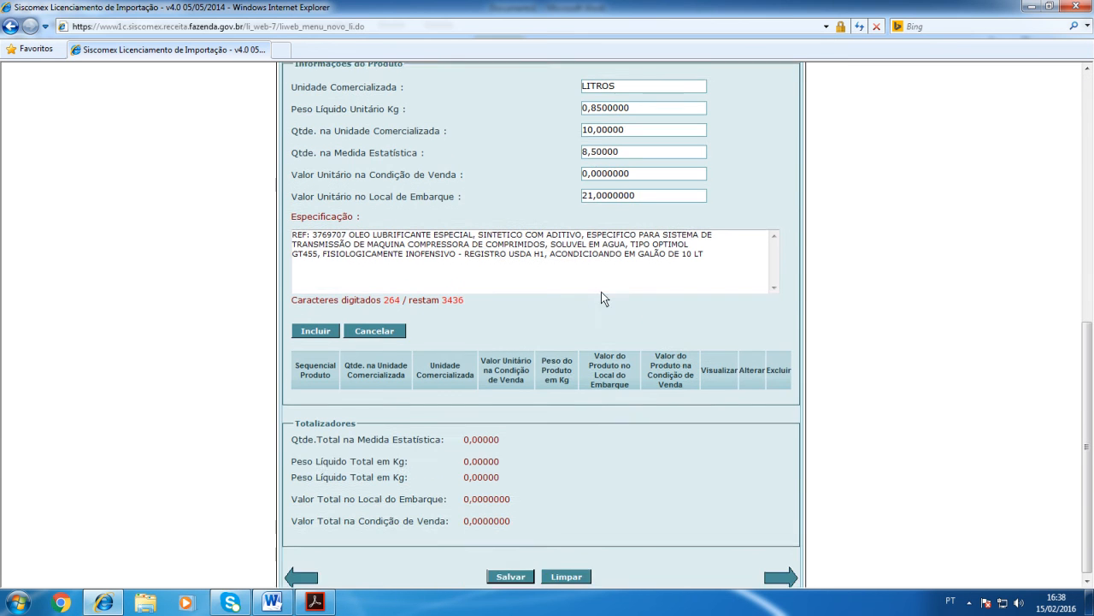
{"action": "scroll", "coordinate": [654, 269], "scroll_direction": "up", "scroll_amount": 2}
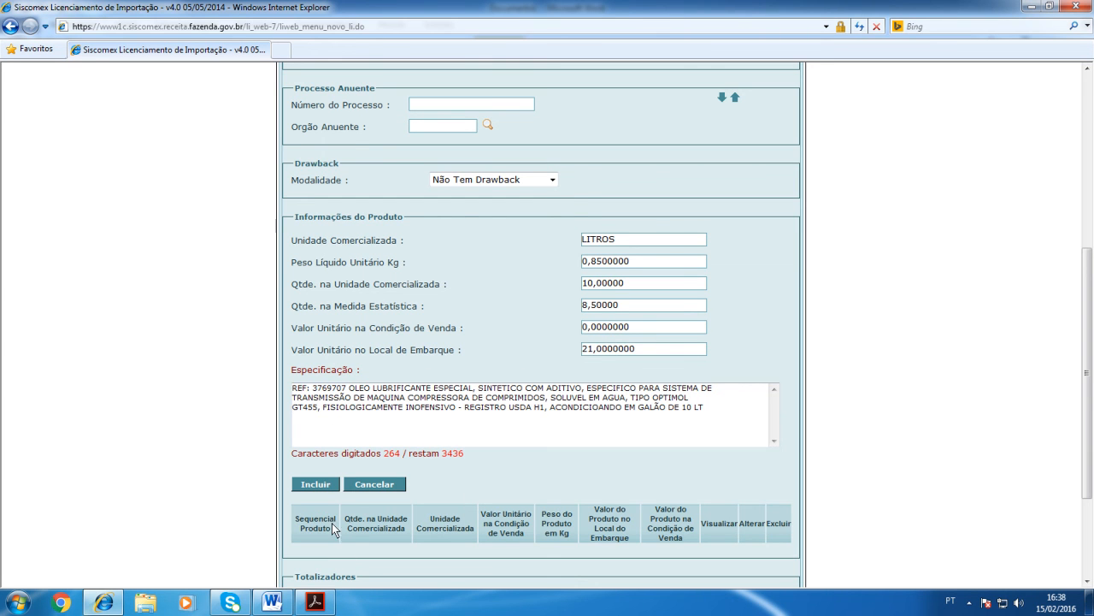
{"action": "left_click", "coordinate": [317, 484]}
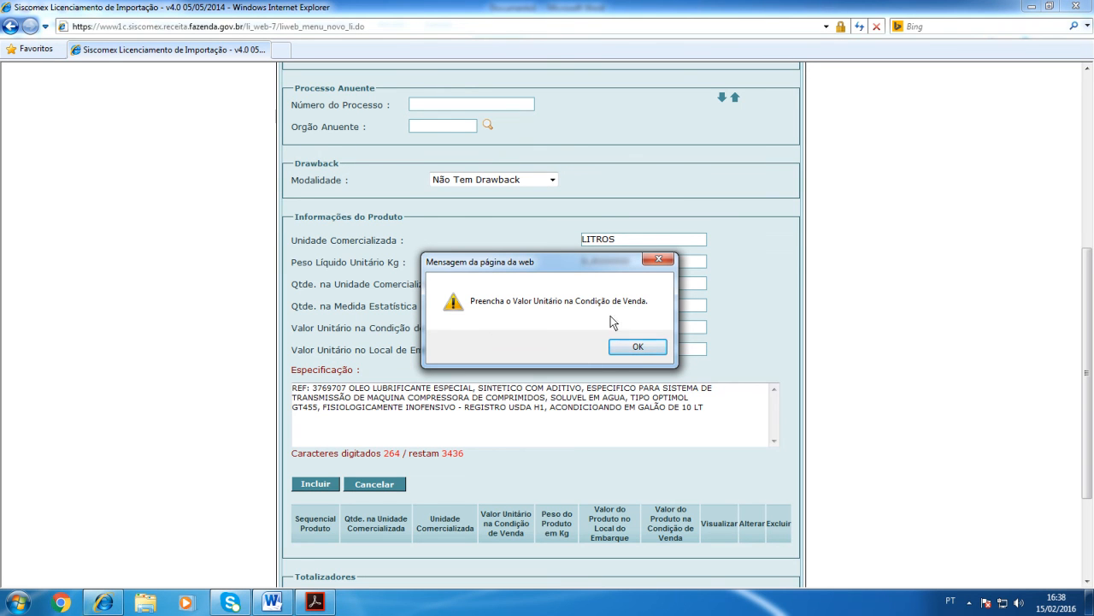
{"action": "left_click", "coordinate": [631, 347]}
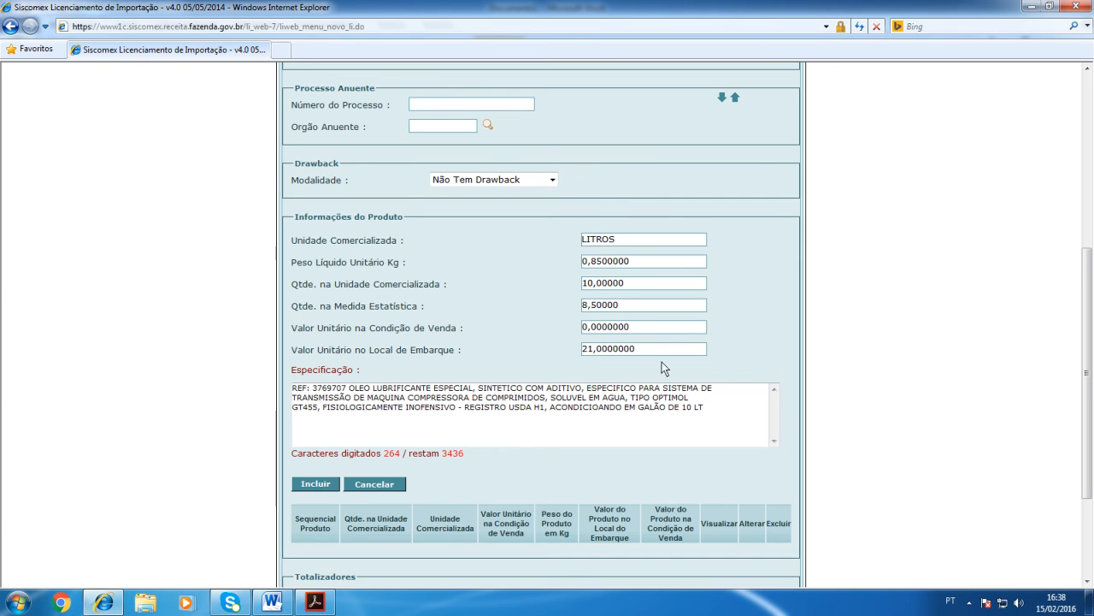
Step: Set the Valor Unitário na Condição de Venda to 21,0000000
{"action": "left_click", "coordinate": [591, 328]}
{"action": "key", "text": "BackSpace"}
{"action": "key", "text": "BackSpace"}
{"action": "key", "text": "Delete"}
{"action": "key", "text": "Delete"}
{"action": "key", "text": "Delete"}
{"action": "key", "text": "Delete"}
{"action": "key", "text": "Delete"}
{"action": "key", "text": "Delete"}
{"action": "key", "text": "Delete"}
{"action": "type", "text": "21,0000000"}
{"action": "key", "text": "Tab"}
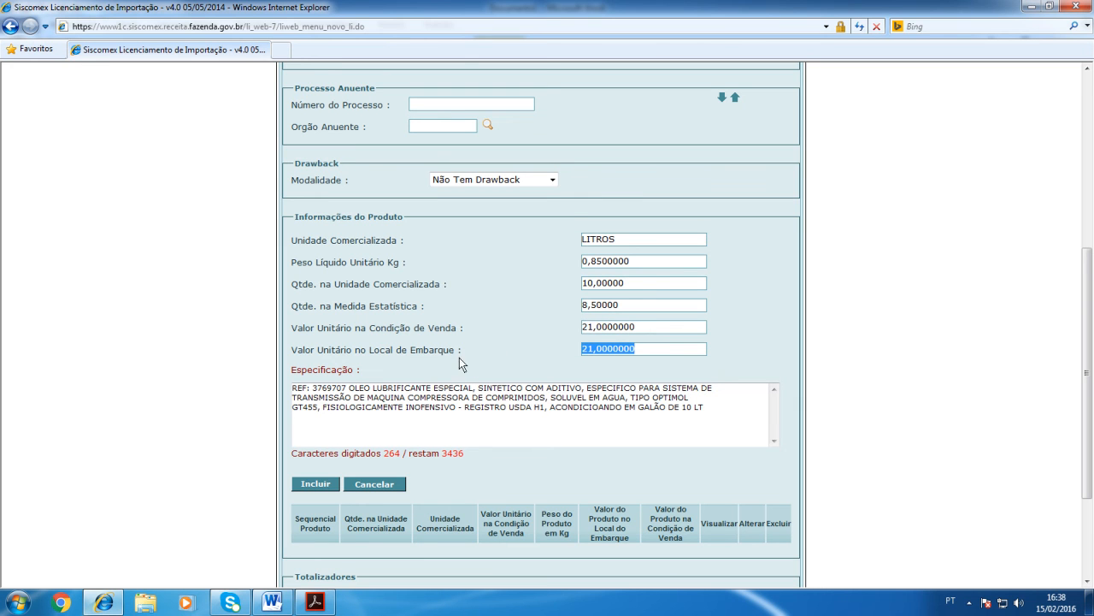
Step: Include the completed product in the merchandise's product list
{"action": "left_click", "coordinate": [638, 349]}
{"action": "left_click", "coordinate": [639, 350]}
{"action": "left_click", "coordinate": [649, 351]}
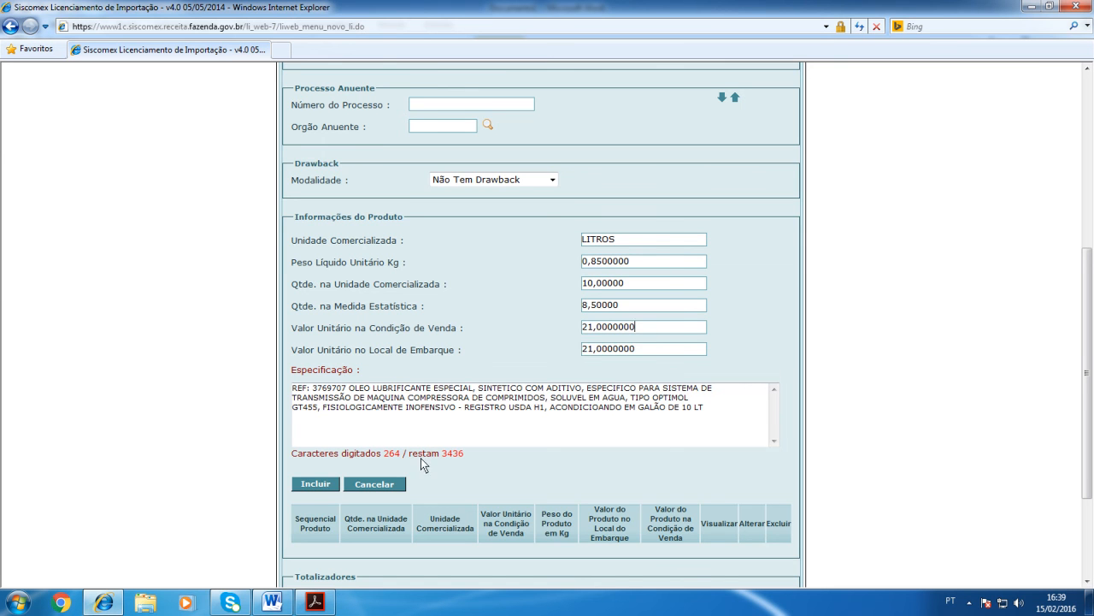
{"action": "left_click", "coordinate": [320, 487]}
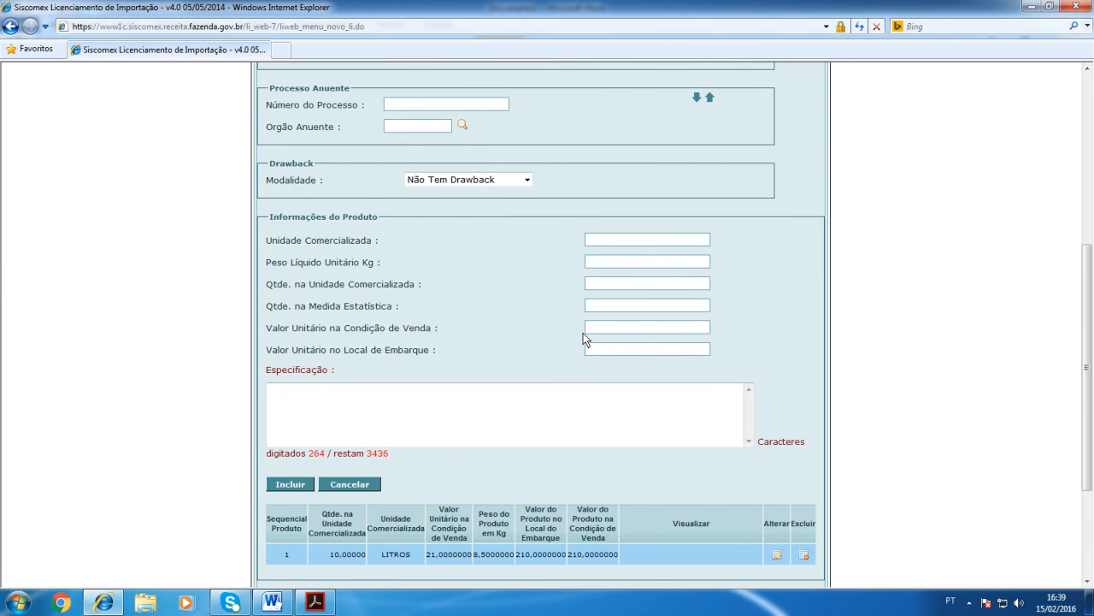
Step: Compare the Totalizadores values with the total price in the invoice PDF
{"action": "scroll", "coordinate": [583, 333], "scroll_direction": "down", "scroll_amount": 3}
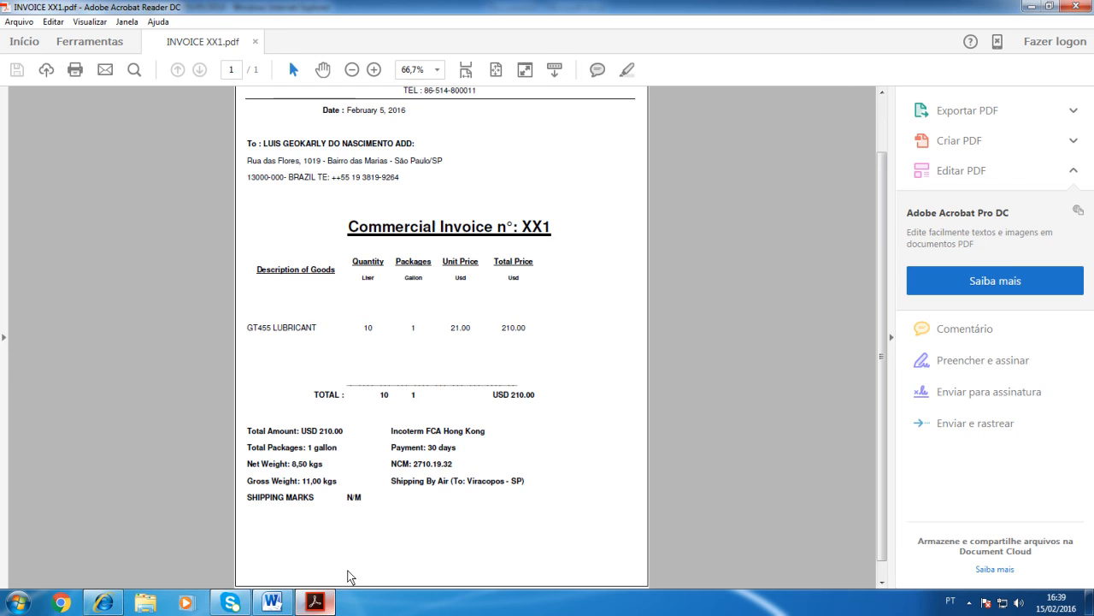
{"action": "left_click", "coordinate": [316, 602]}
{"action": "left_click_drag", "start_coordinate": [494, 399], "coordinate": [542, 398]}
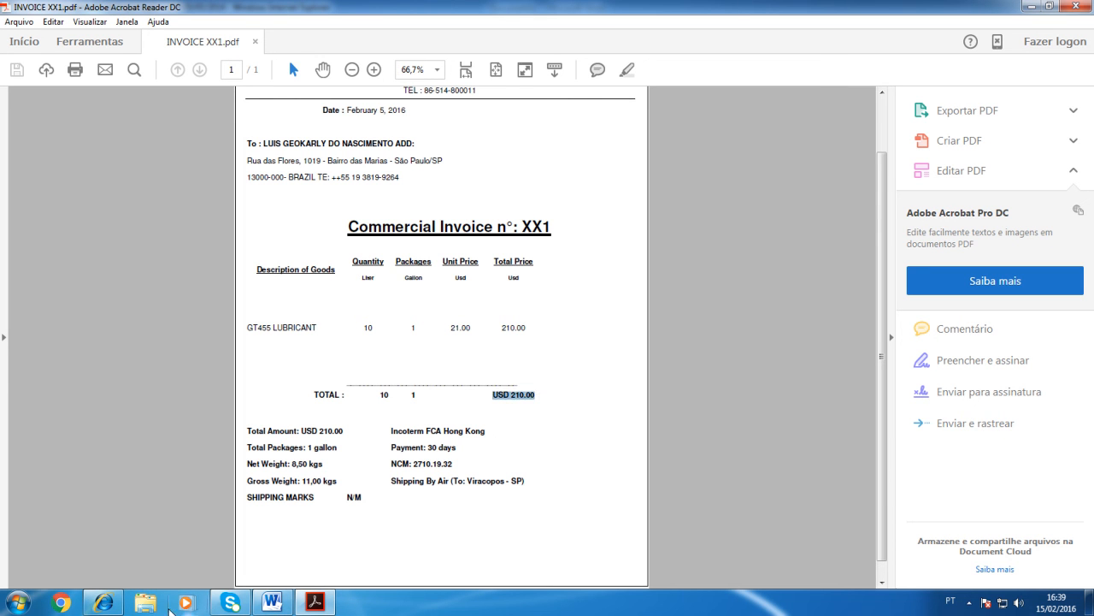
{"action": "left_click", "coordinate": [103, 602]}
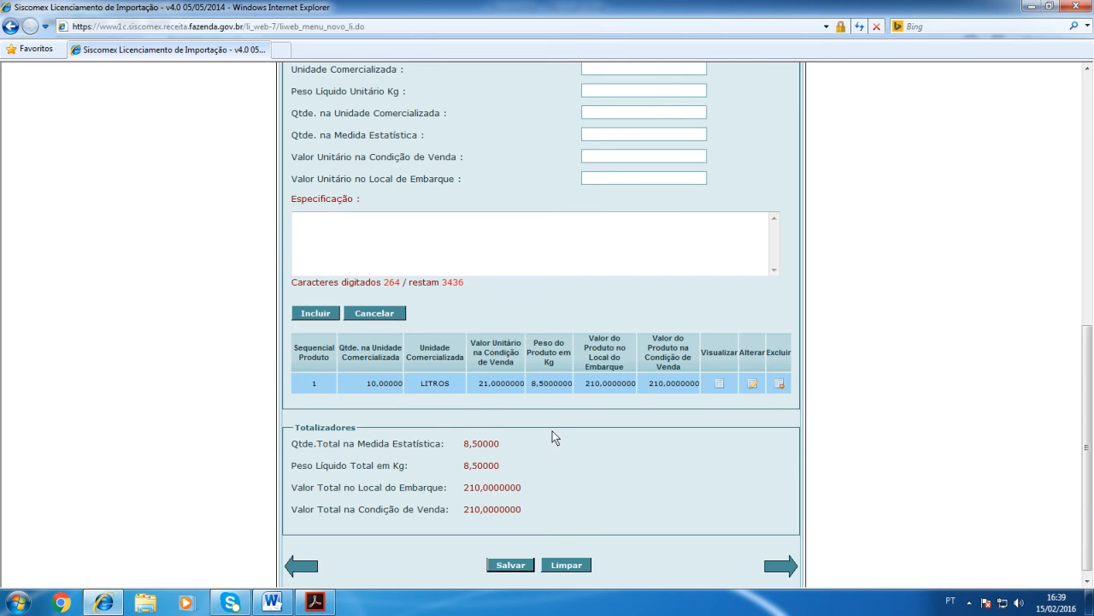
Step: Save the Mercadoria section of the LI request
{"action": "scroll", "coordinate": [538, 454], "scroll_direction": "down", "scroll_amount": 1}
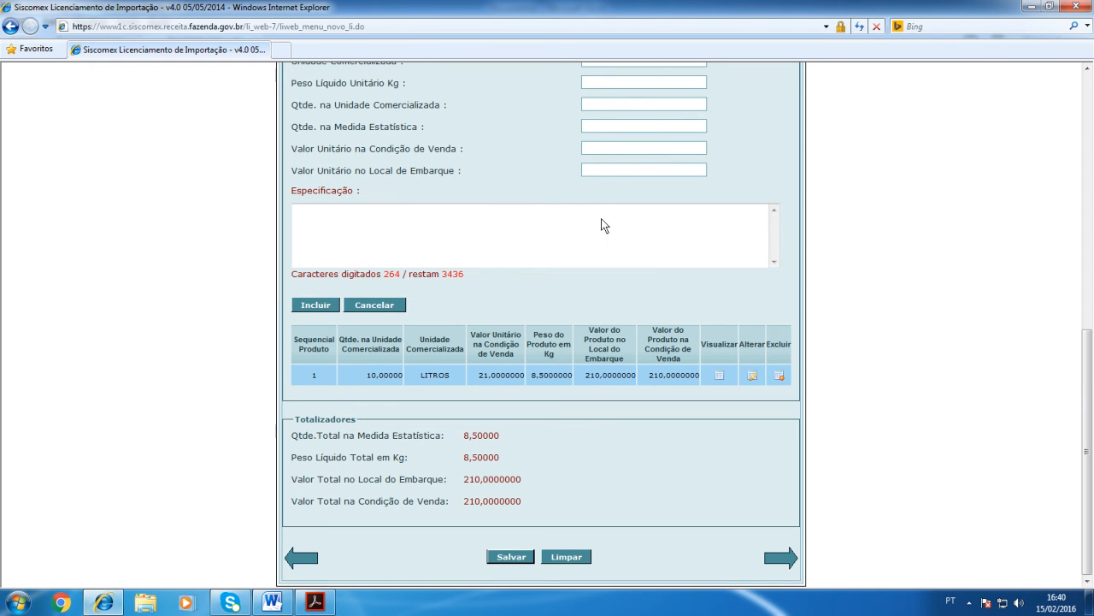
{"action": "left_click", "coordinate": [631, 347]}
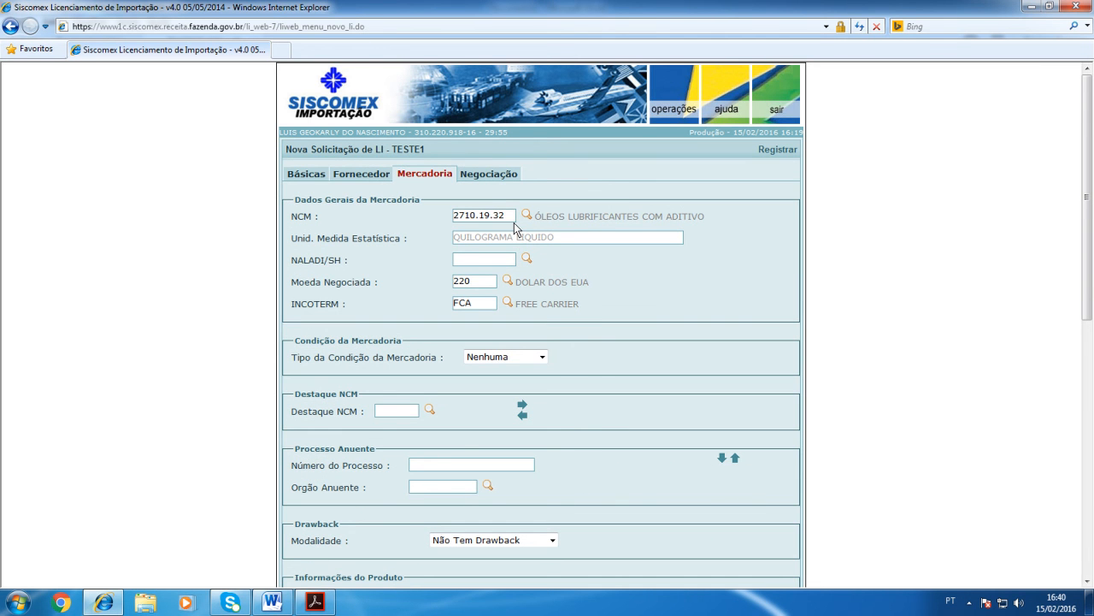
Step: Set the Regime de Tributação code in the Negociação section to 1, RECOLHIMENTO INTEGRAL
{"action": "left_click", "coordinate": [494, 176]}
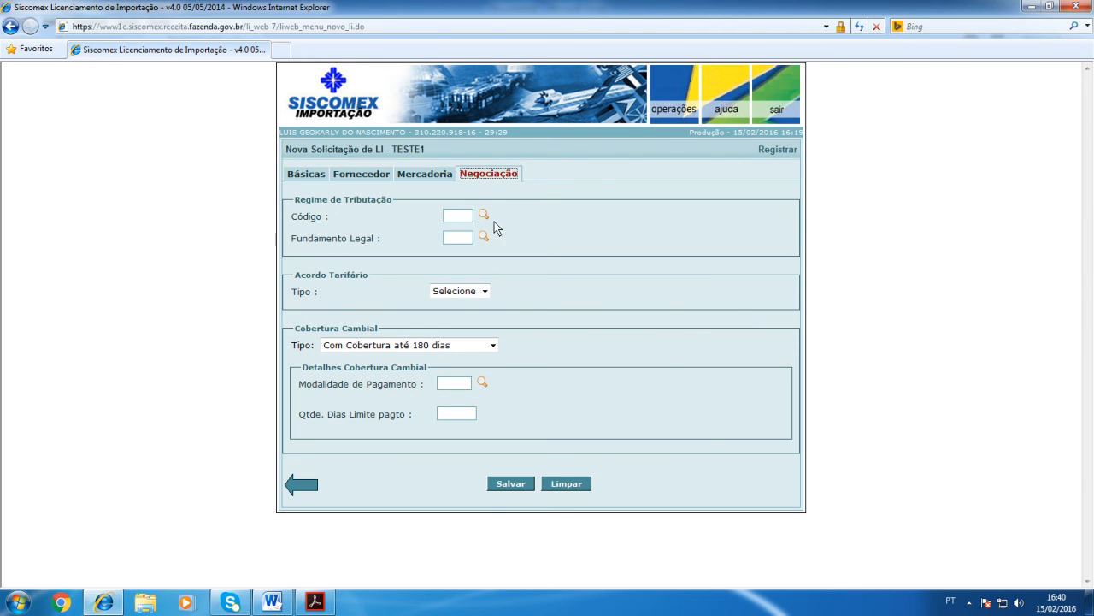
{"action": "left_click", "coordinate": [480, 213]}
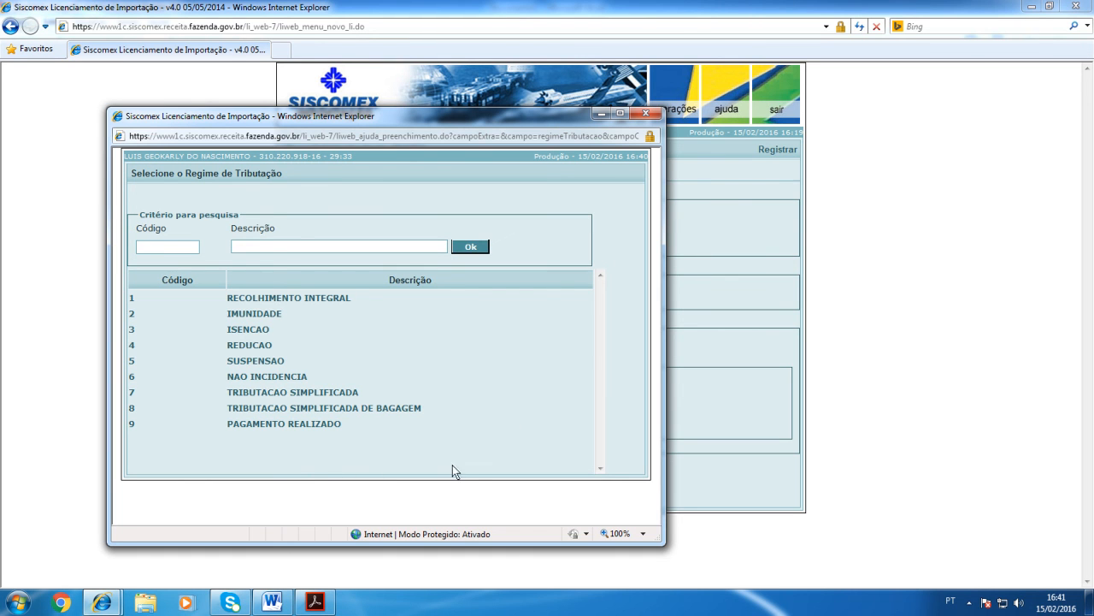
{"action": "left_click", "coordinate": [334, 300]}
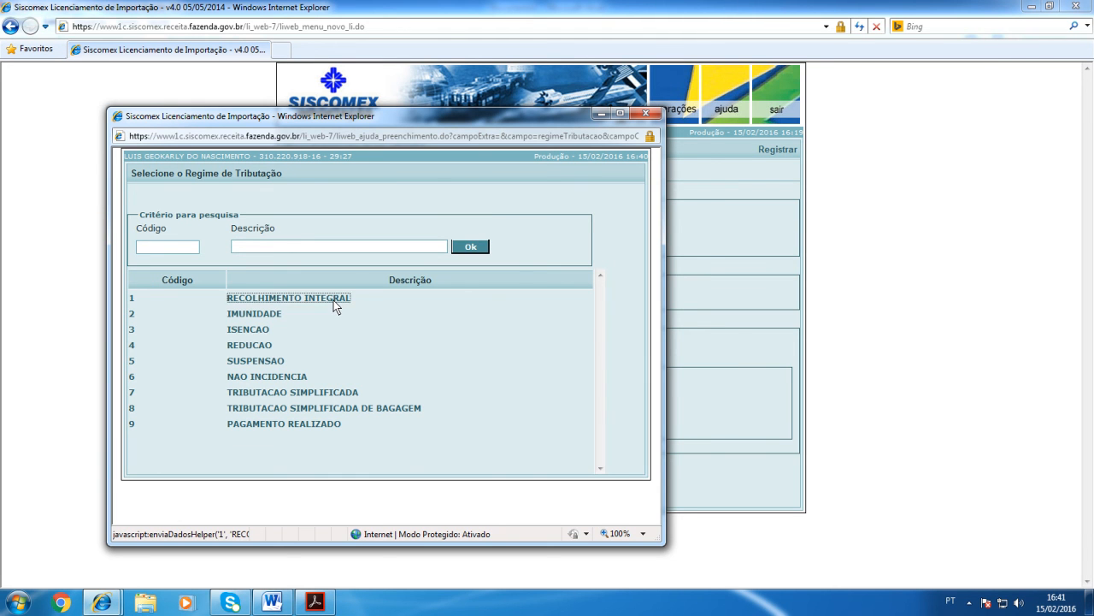
{"action": "key", "text": "Tab"}
Step: Try tax regime 2, IMUNIDADE, to view its Fundamento Legal options, and restore regime 1, RECOLHIMENTO INTEGRAL
{"action": "left_click", "coordinate": [457, 238]}
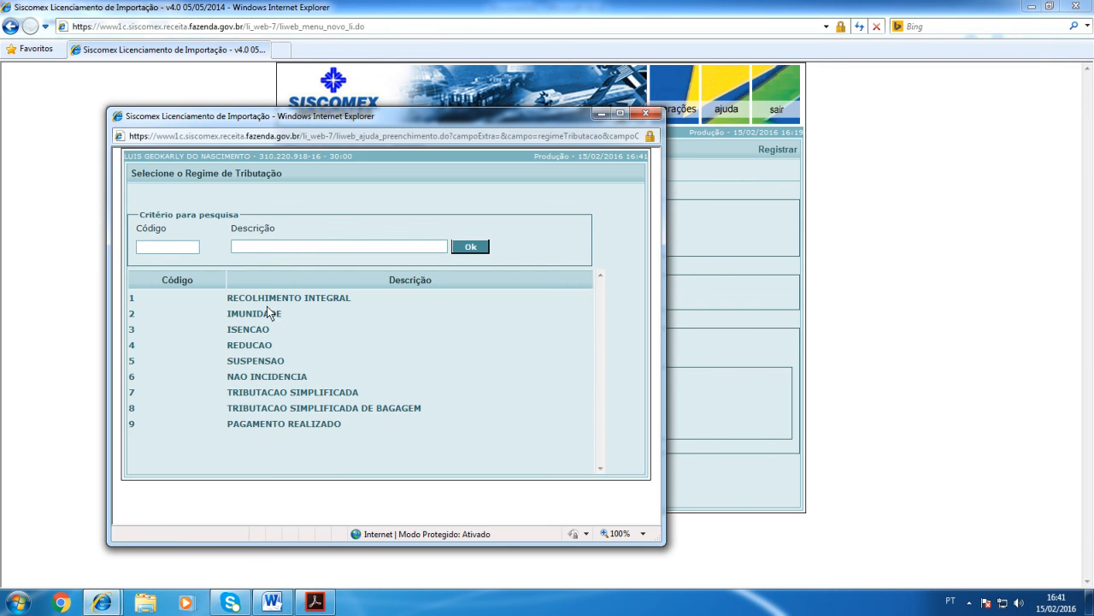
{"action": "left_click", "coordinate": [265, 316]}
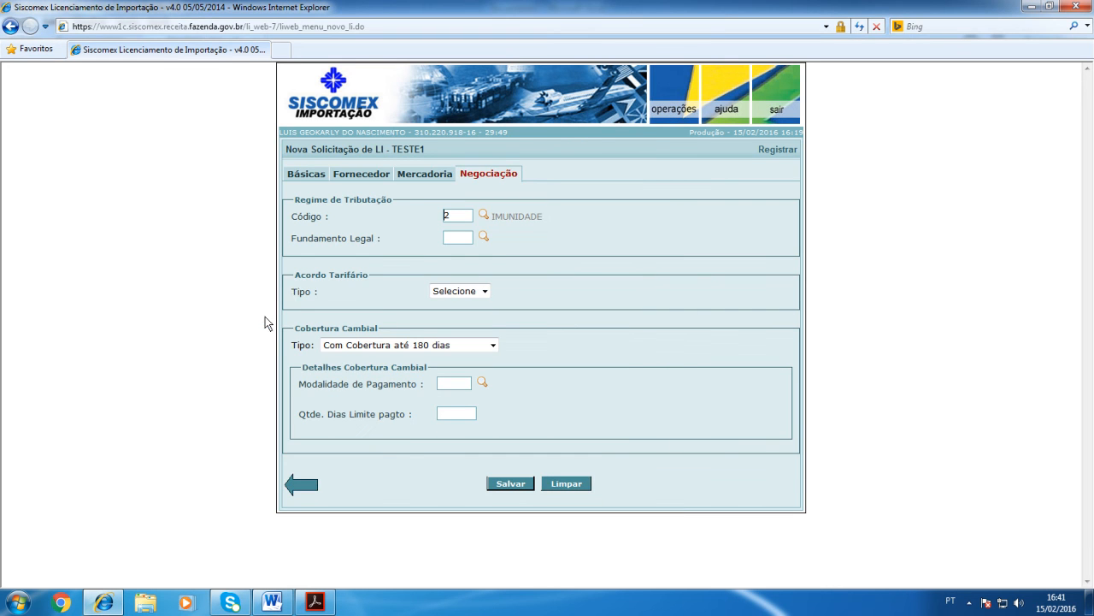
{"action": "left_click", "coordinate": [485, 237]}
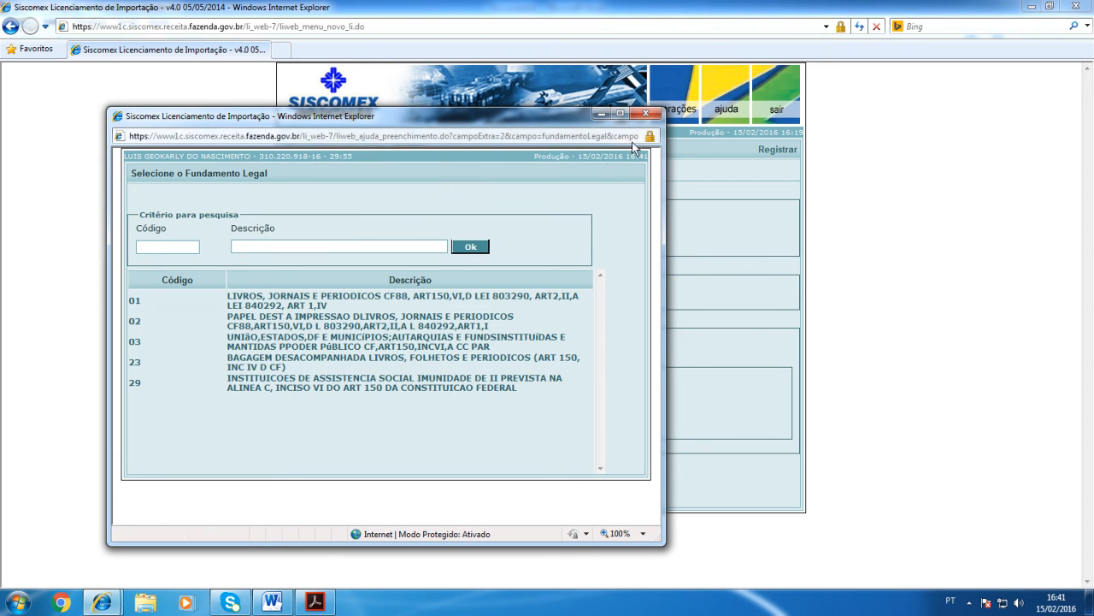
{"action": "left_click", "coordinate": [645, 115]}
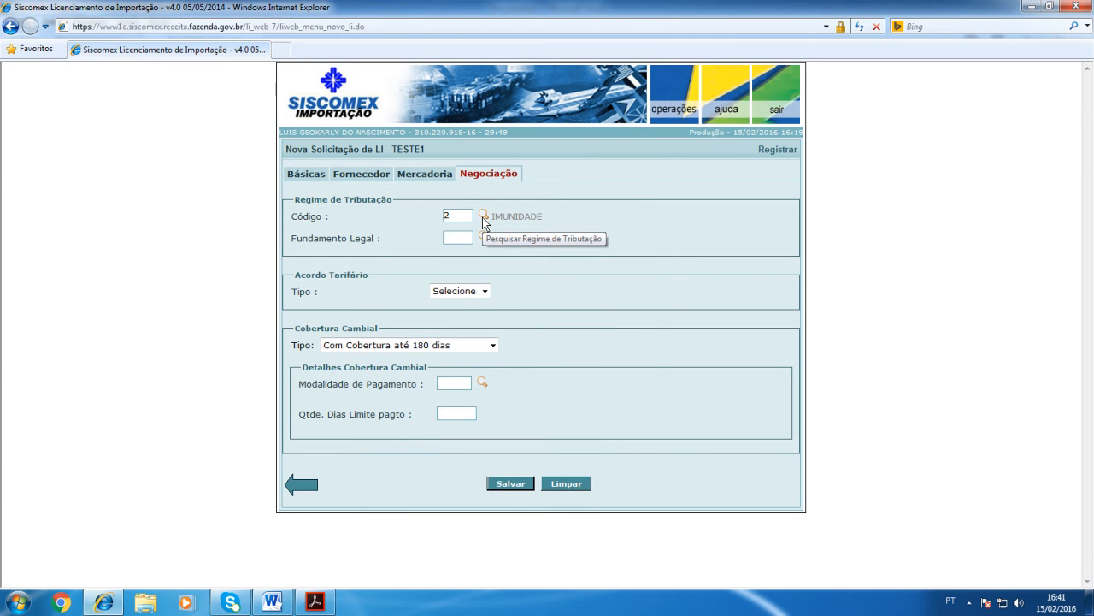
{"action": "left_click", "coordinate": [483, 215]}
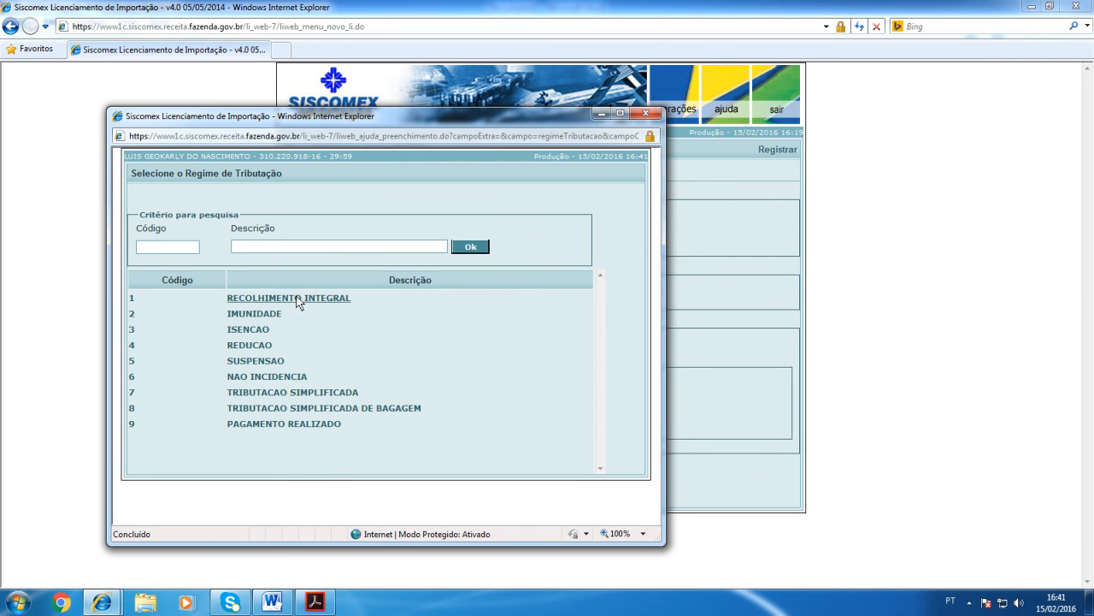
{"action": "left_click", "coordinate": [295, 295]}
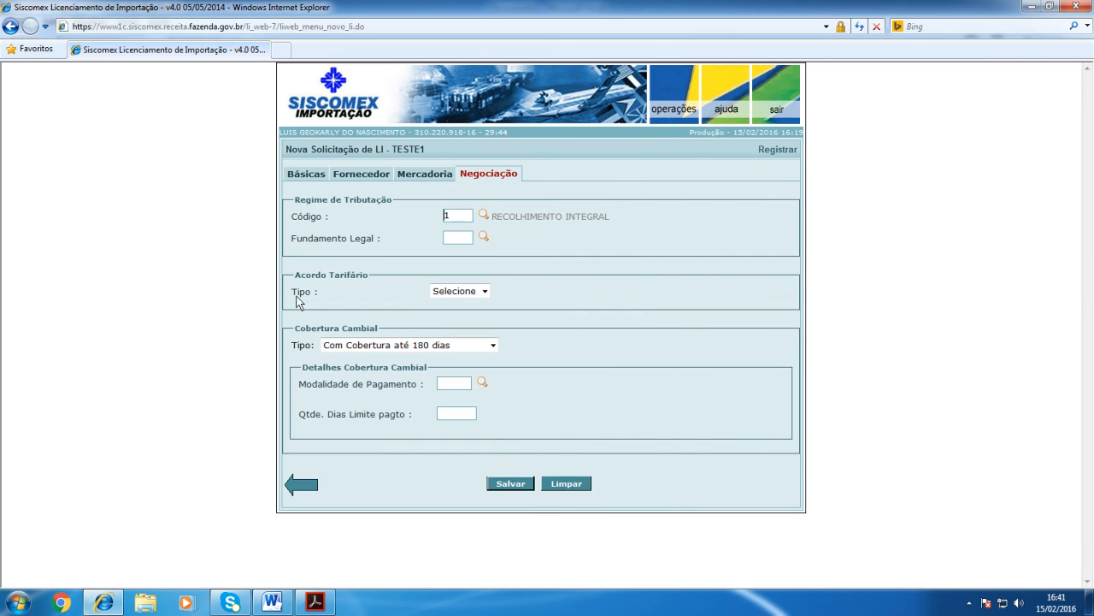
Step: Try ALADI as the Acordo Tarifário type to view its agreement codes, and reset the type to Selecione
{"action": "left_click", "coordinate": [483, 291]}
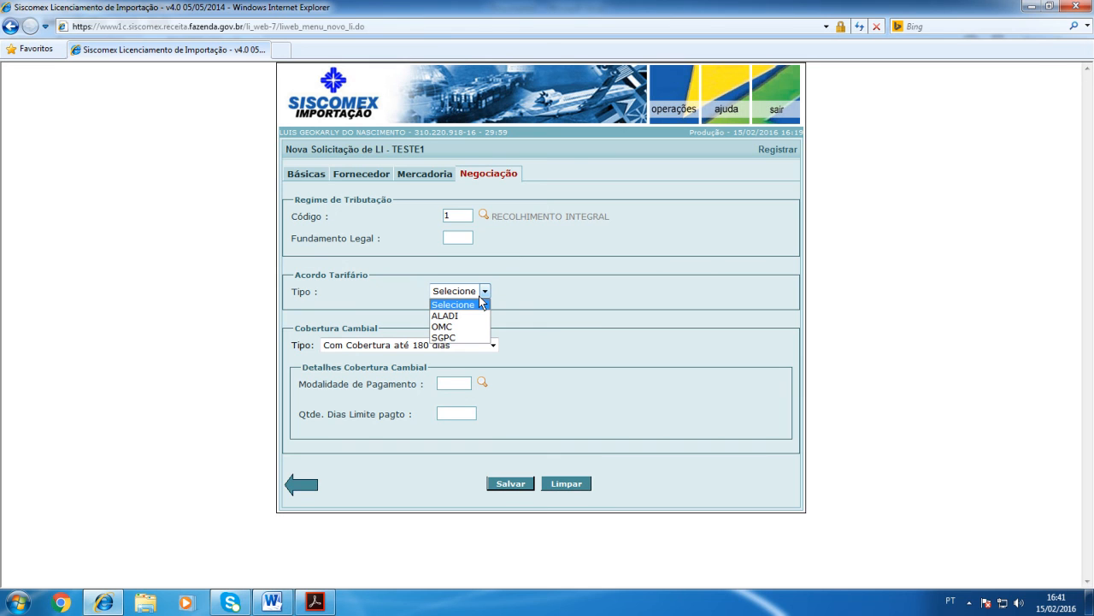
{"action": "left_click", "coordinate": [459, 316]}
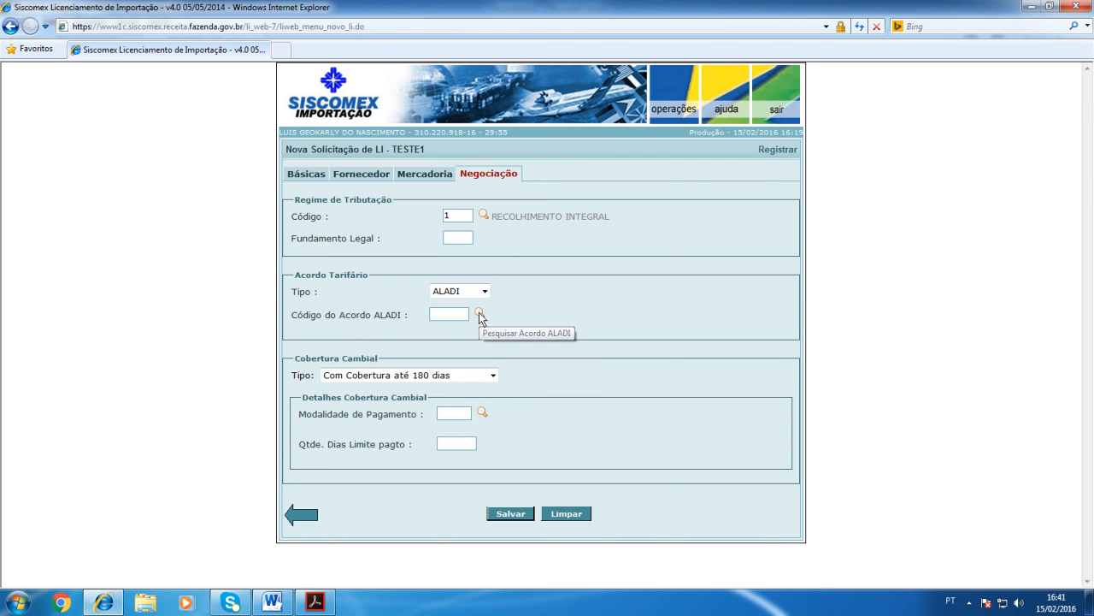
{"action": "left_click", "coordinate": [479, 314]}
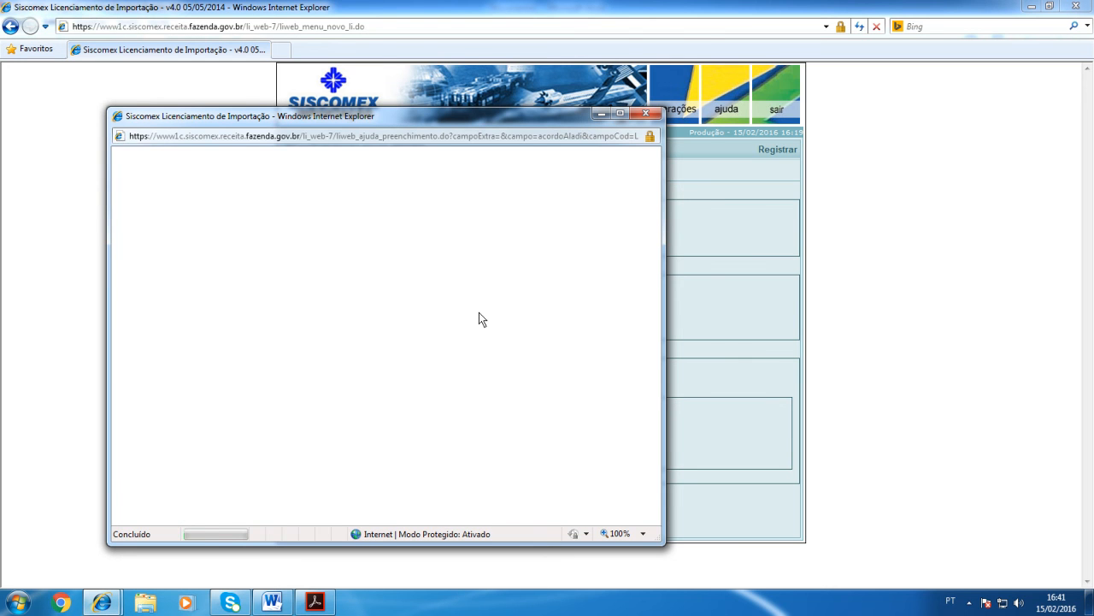
{"action": "left_click", "coordinate": [645, 115]}
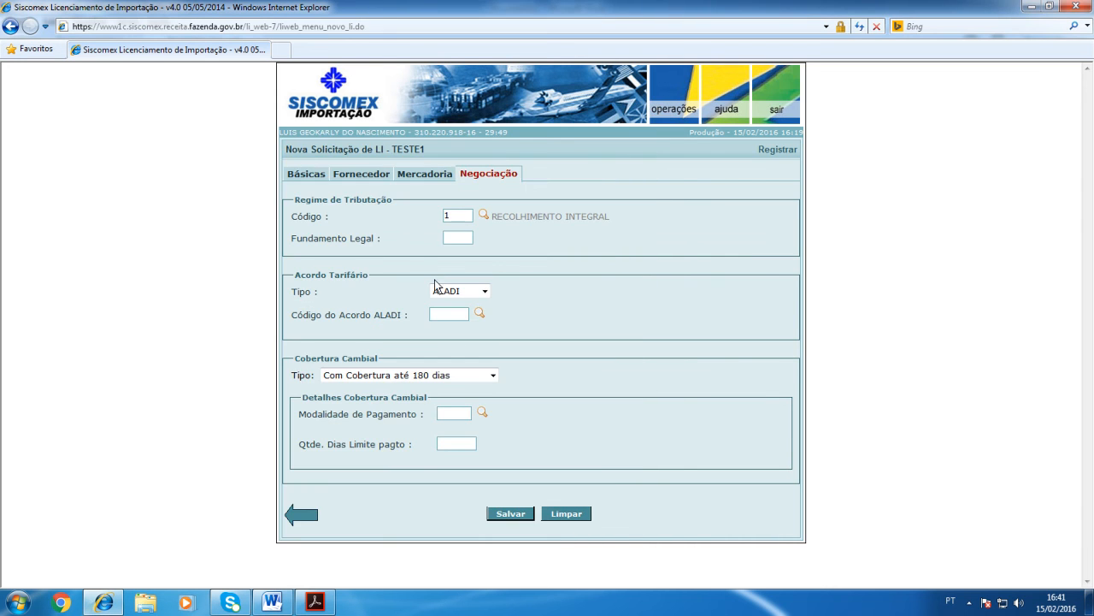
{"action": "left_click", "coordinate": [483, 291]}
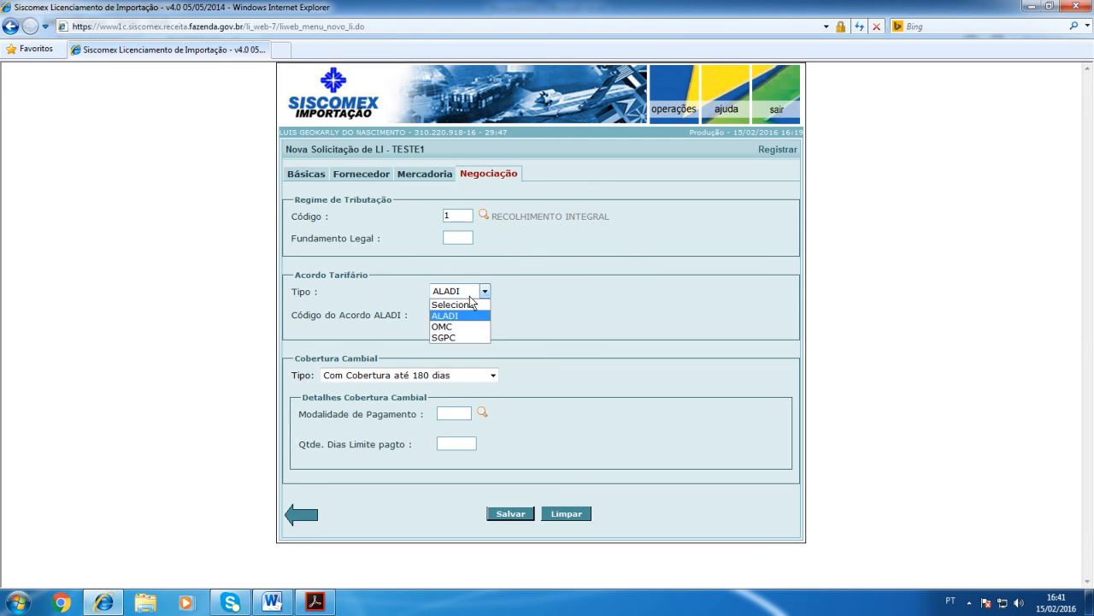
{"action": "left_click", "coordinate": [466, 316]}
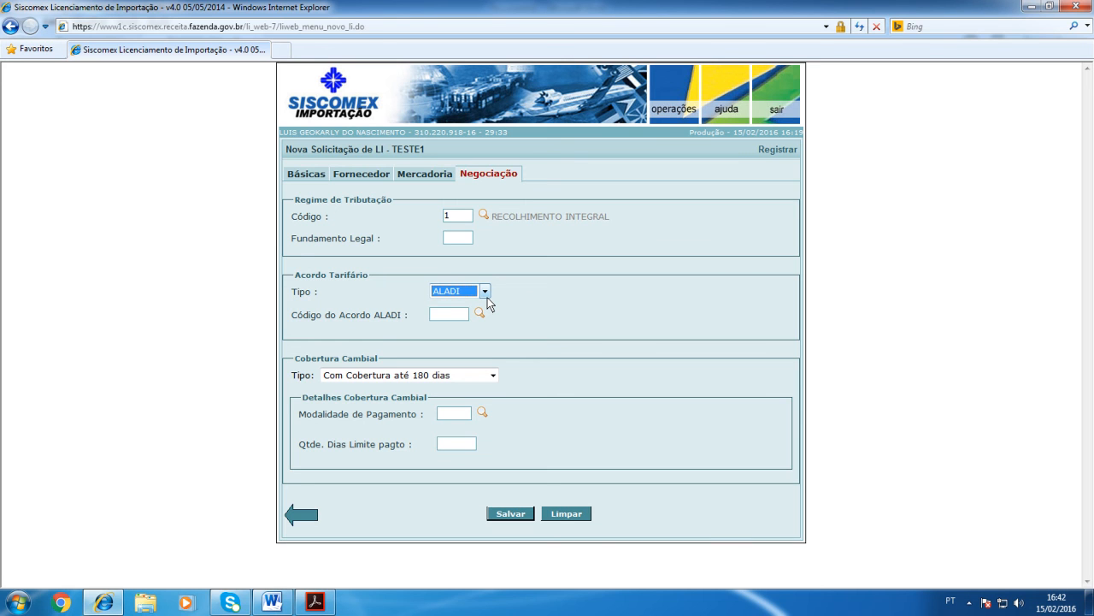
{"action": "left_click", "coordinate": [486, 295]}
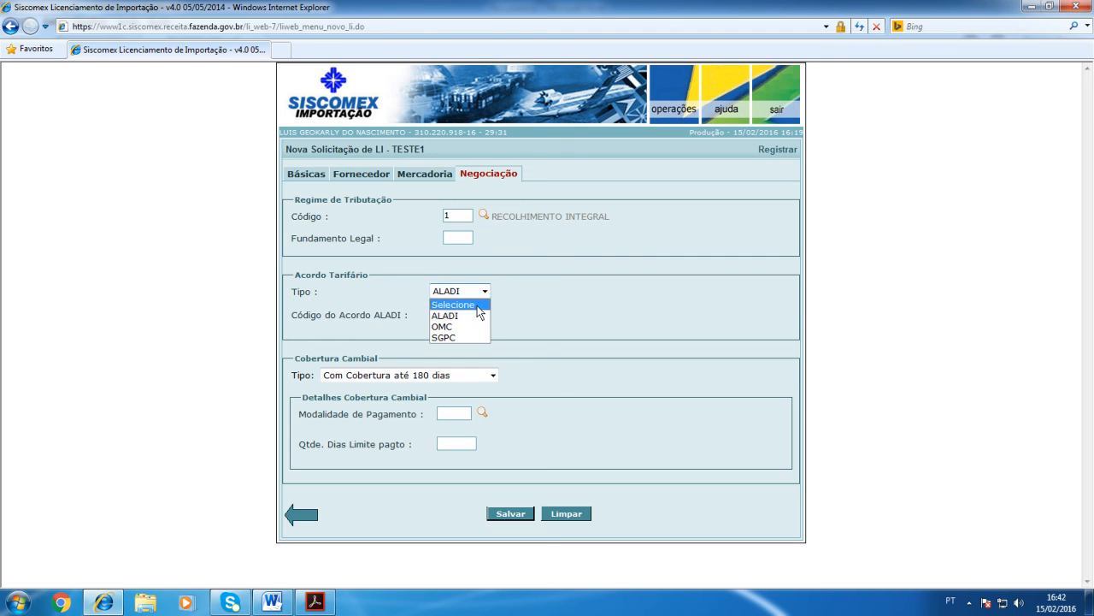
{"action": "left_click", "coordinate": [477, 303]}
{"action": "left_click", "coordinate": [554, 293]}
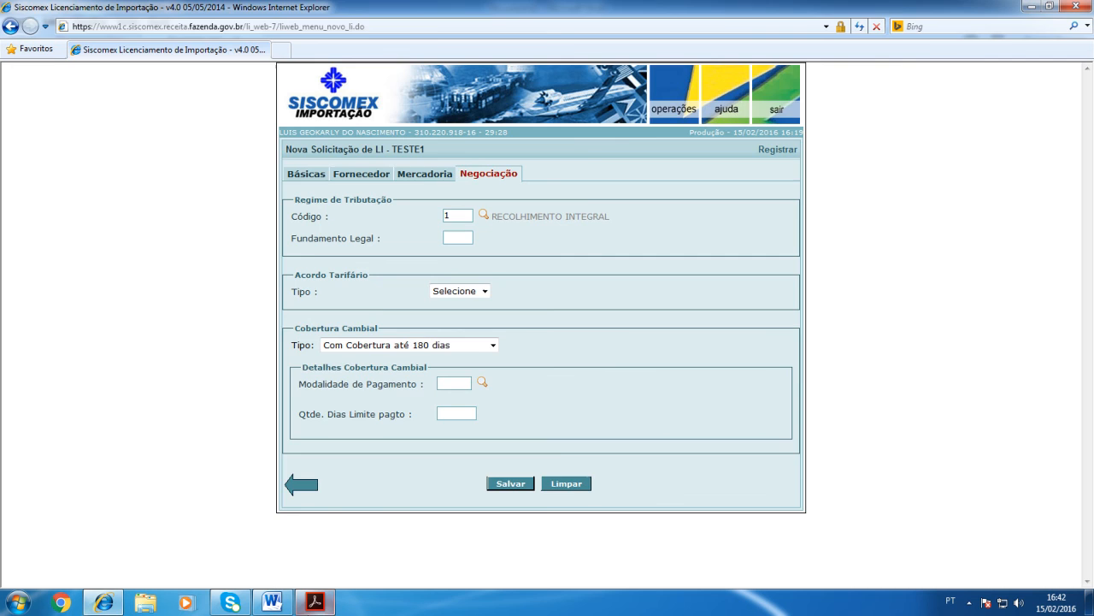
Step: Check the payment term in the invoice PDF in Acrobat Reader against the Cobertura Cambial types in the LI request
{"action": "left_click", "coordinate": [315, 602]}
{"action": "left_click", "coordinate": [417, 470]}
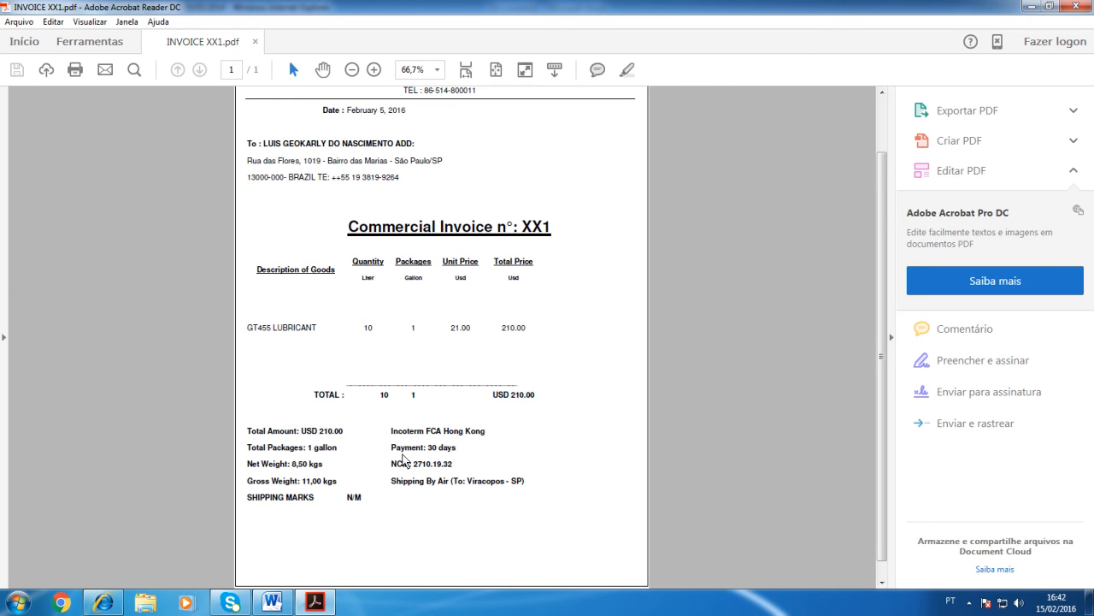
{"action": "left_click_drag", "start_coordinate": [407, 448], "coordinate": [493, 446]}
{"action": "left_click", "coordinate": [487, 446]}
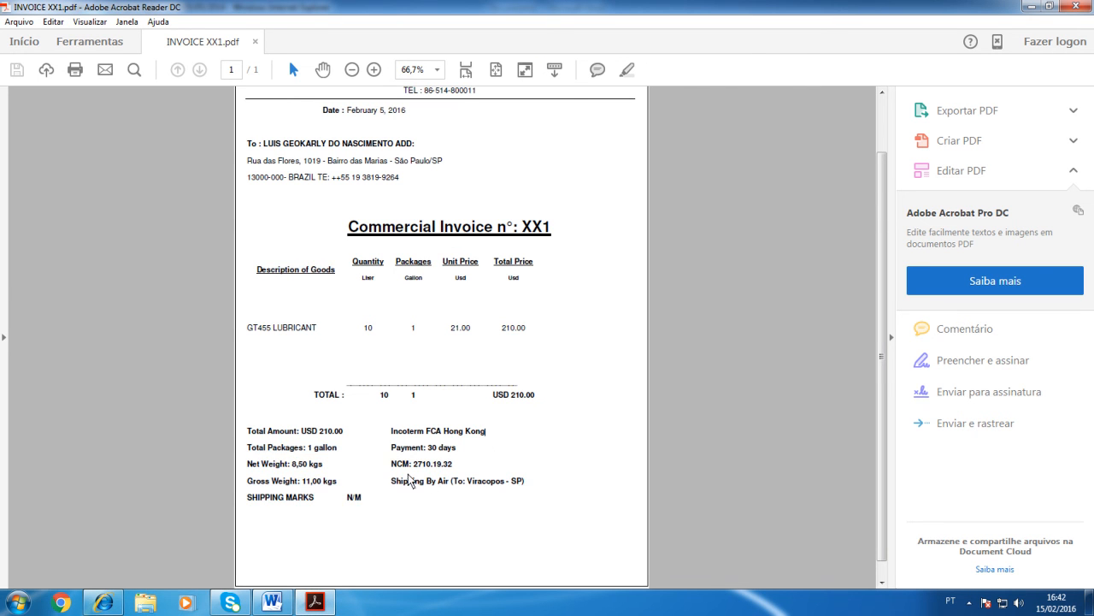
{"action": "left_click", "coordinate": [103, 602]}
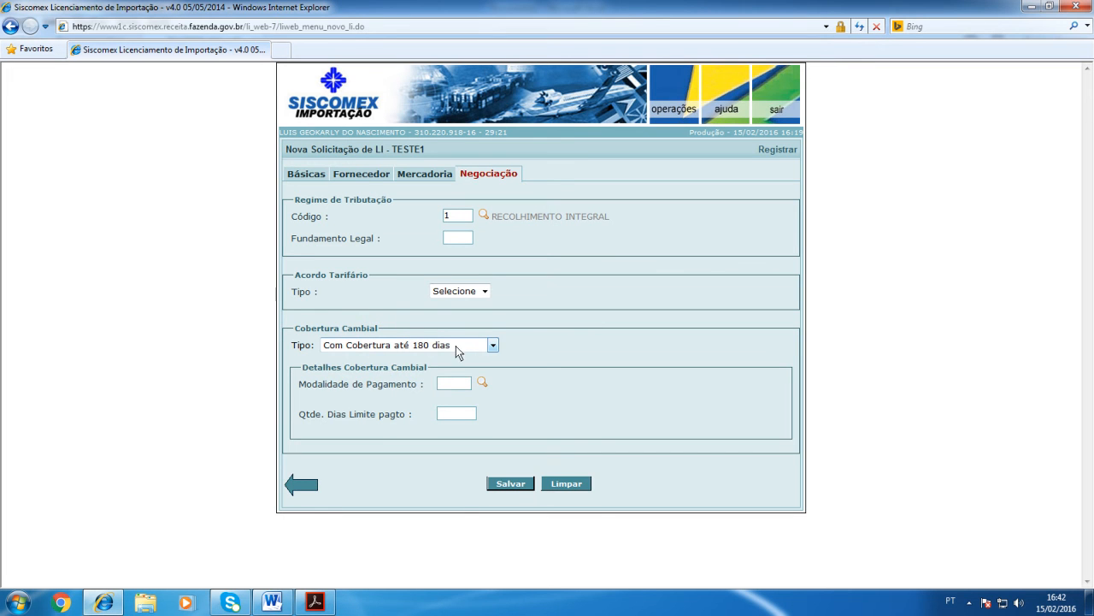
{"action": "left_click", "coordinate": [494, 345]}
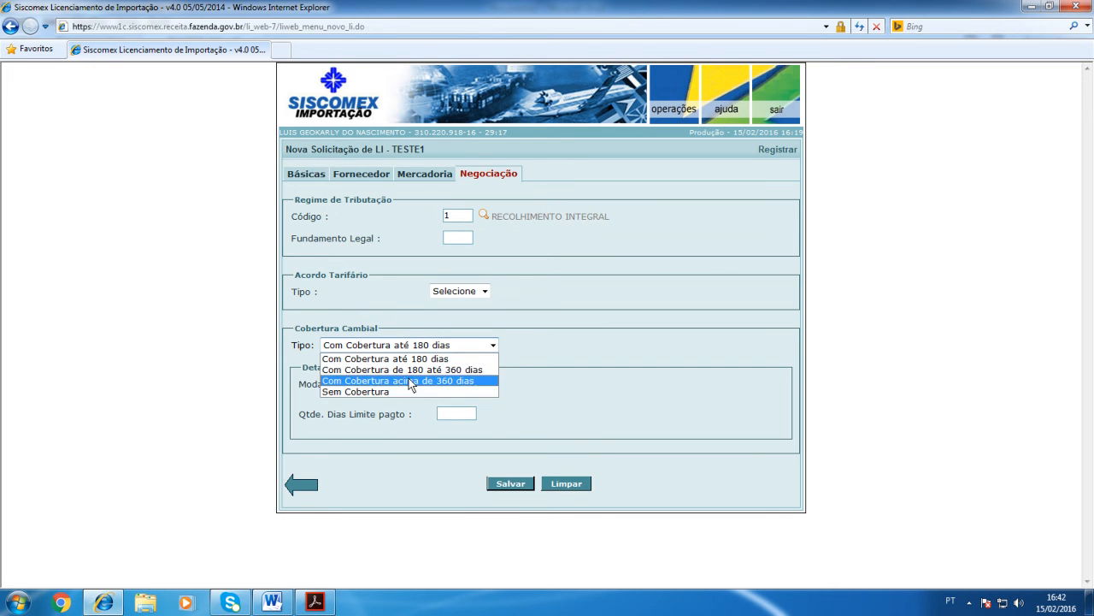
{"action": "left_click", "coordinate": [536, 308]}
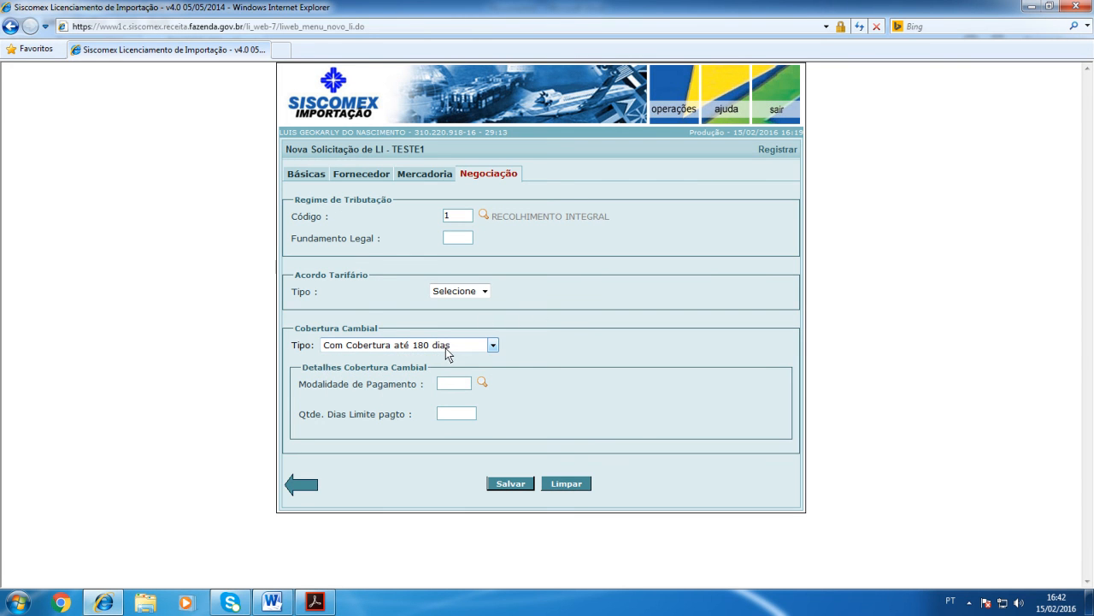
Step: Set the Modalidade de Pagamento to 31, FINANCIAMENTO DO FORNECEDOR (SUPPLIER.S CREDIT) - OUTROS
{"action": "left_click", "coordinate": [480, 382]}
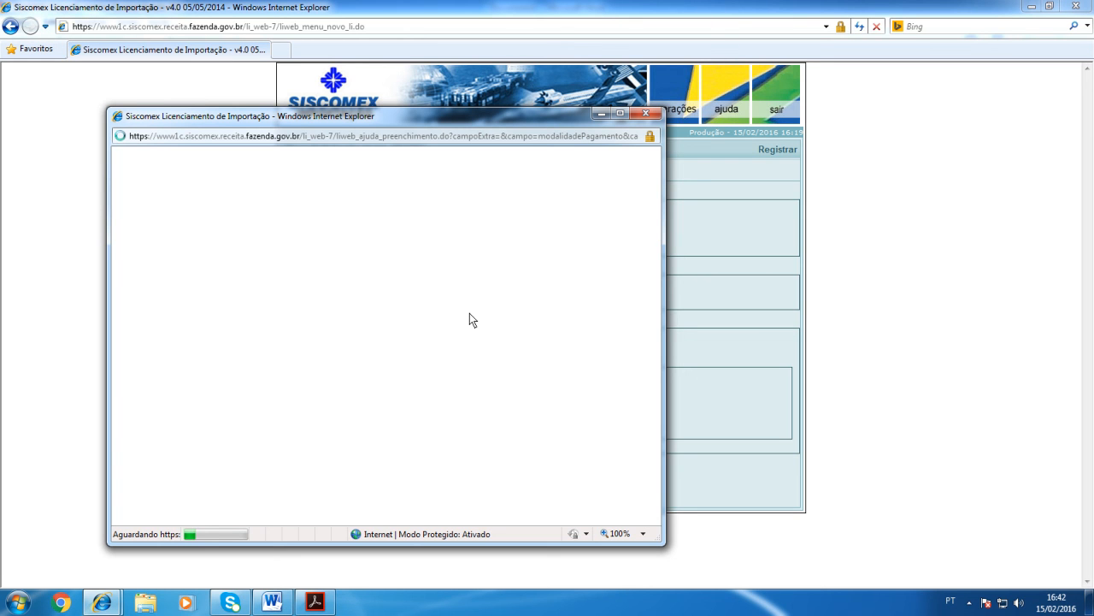
{"action": "left_click", "coordinate": [646, 113]}
{"action": "type", "text": "31"}
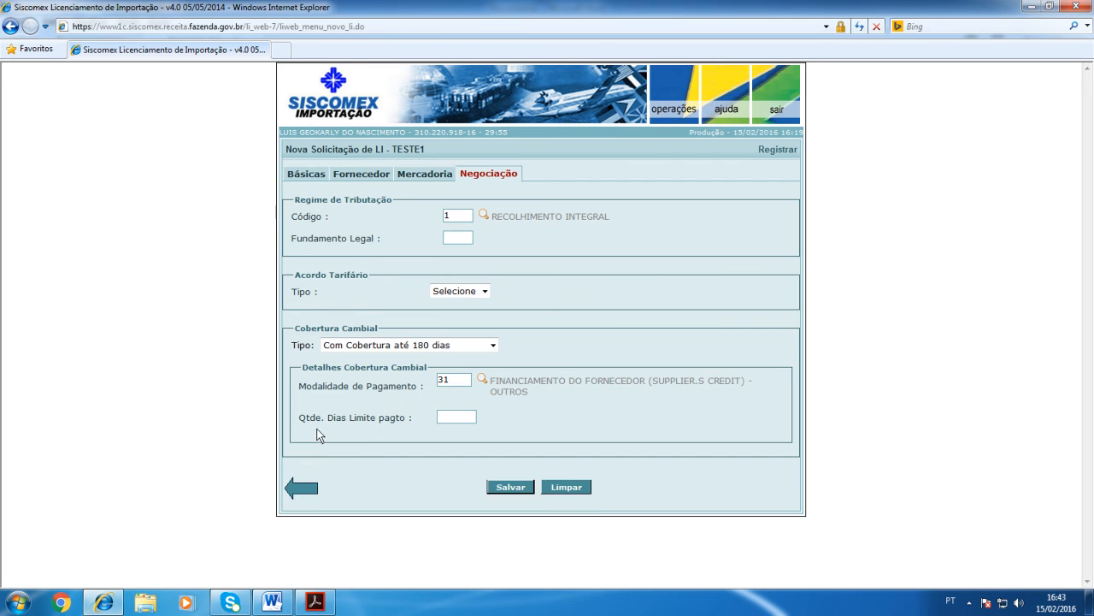
Step: Set the Qtde. Dias Limite pagto to 180 and save the Negociação section of the LI request
{"action": "left_click", "coordinate": [454, 418]}
{"action": "type", "text": "180"}
{"action": "left_click_drag", "start_coordinate": [464, 419], "coordinate": [384, 399]}
{"action": "type", "text": "180"}
{"action": "left_click", "coordinate": [511, 495]}
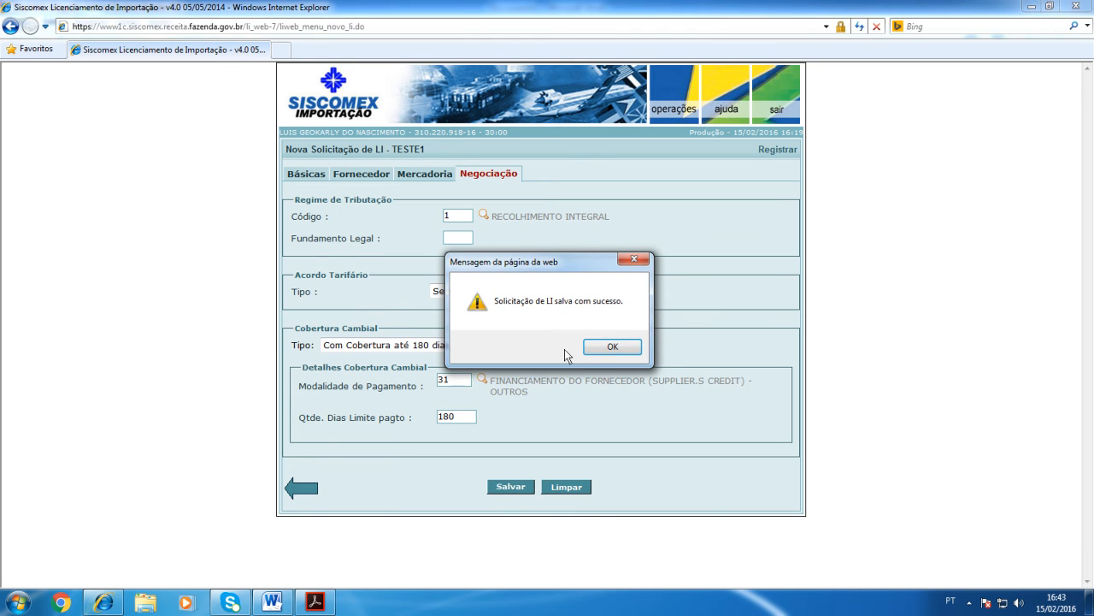
{"action": "left_click", "coordinate": [613, 346]}
Step: Review the Básicas, Fornecedor, Mercadoria and Negociação sections of the saved LI request
{"action": "left_click", "coordinate": [314, 177]}
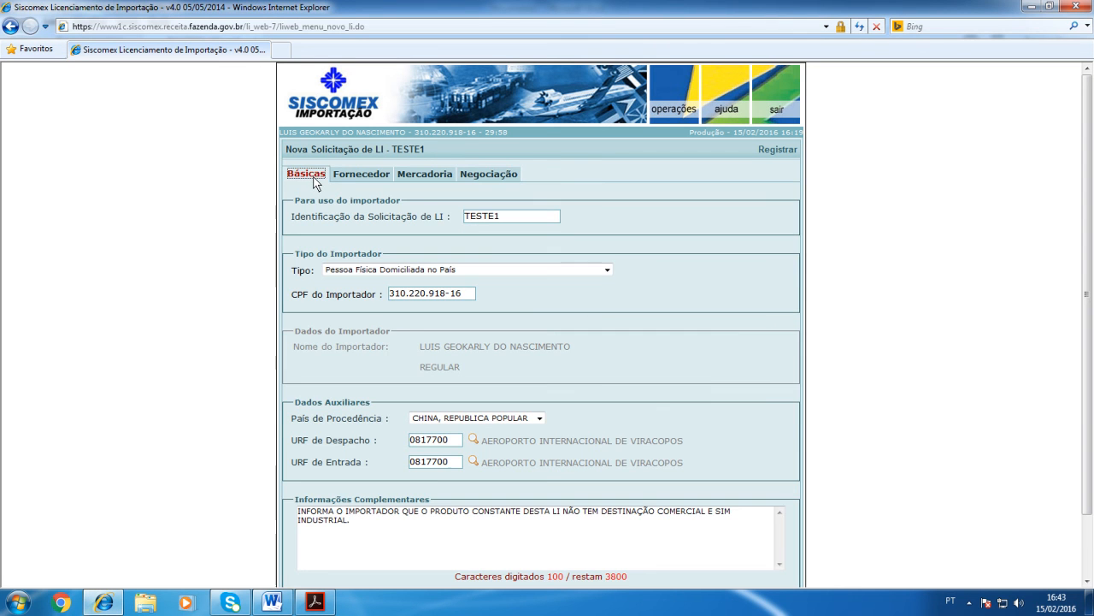
{"action": "left_click", "coordinate": [351, 177]}
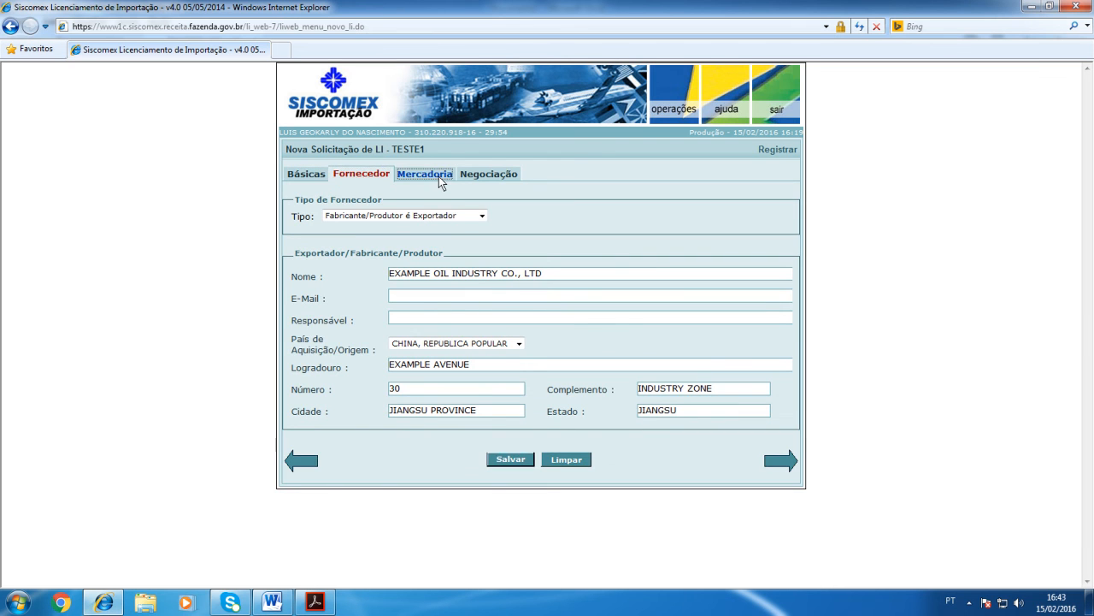
{"action": "left_click", "coordinate": [438, 176]}
{"action": "left_click", "coordinate": [496, 176]}
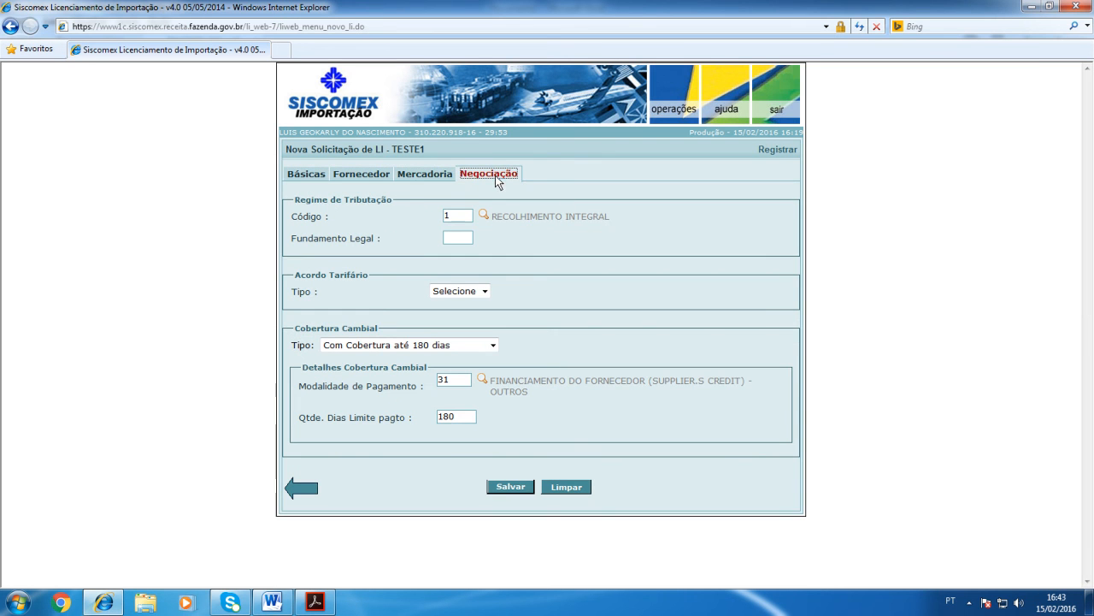
{"action": "left_click", "coordinate": [315, 182]}
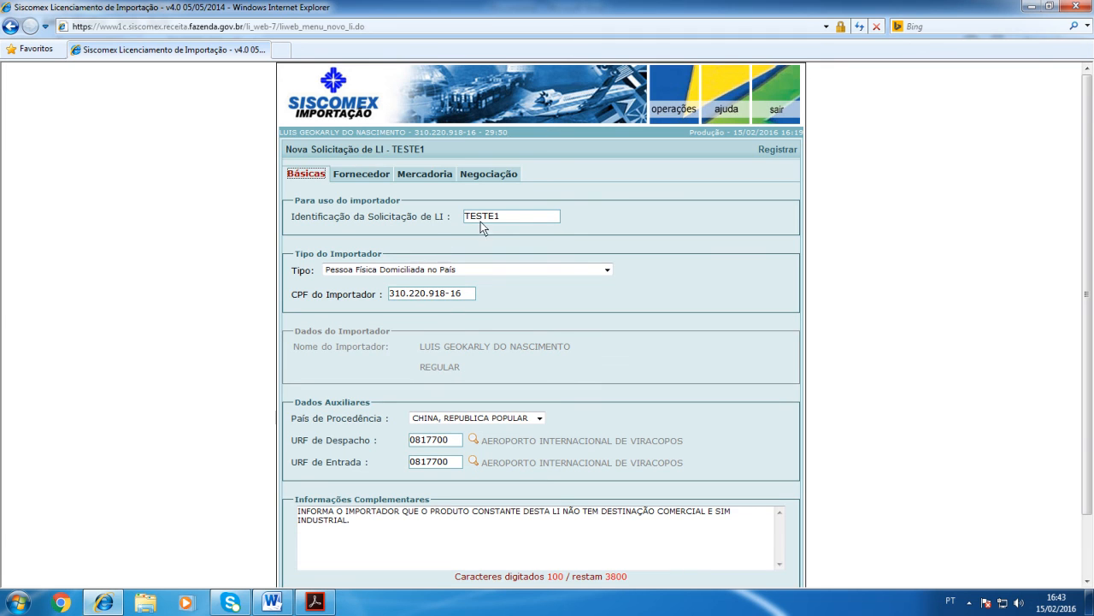
{"action": "scroll", "coordinate": [593, 213], "scroll_direction": "down", "scroll_amount": 2}
{"action": "scroll", "coordinate": [590, 235], "scroll_direction": "up", "scroll_amount": 2}
Step: Submit the TESTE1 LI request for registration
{"action": "left_click", "coordinate": [776, 155]}
{"action": "left_click", "coordinate": [777, 150]}
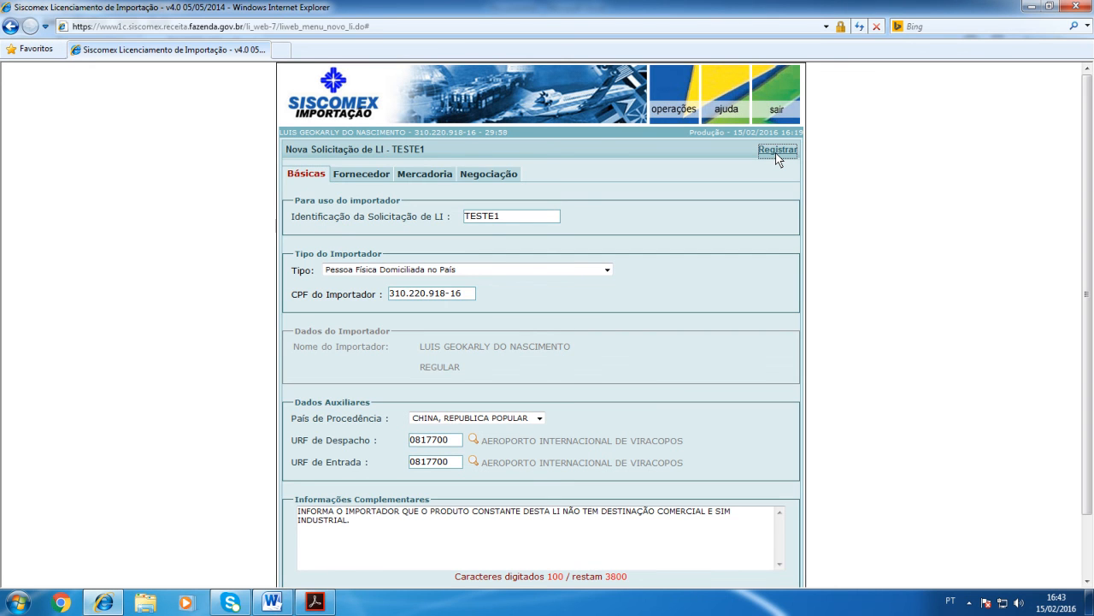
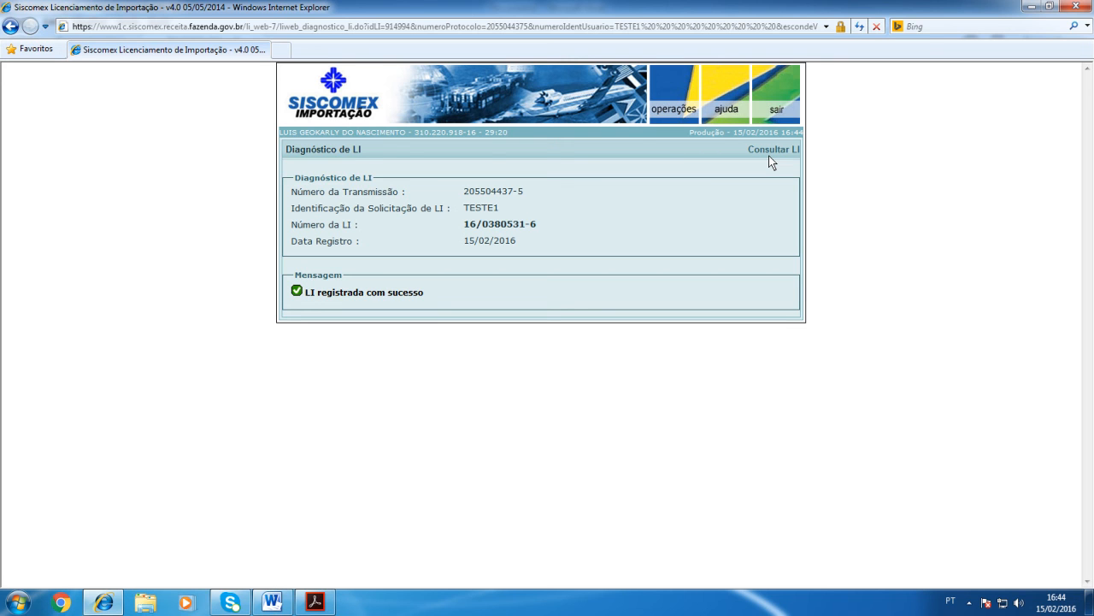
Step: Open the newly registered LI and review its sections from Básicas through LI/Anuencias
{"action": "left_click", "coordinate": [768, 148]}
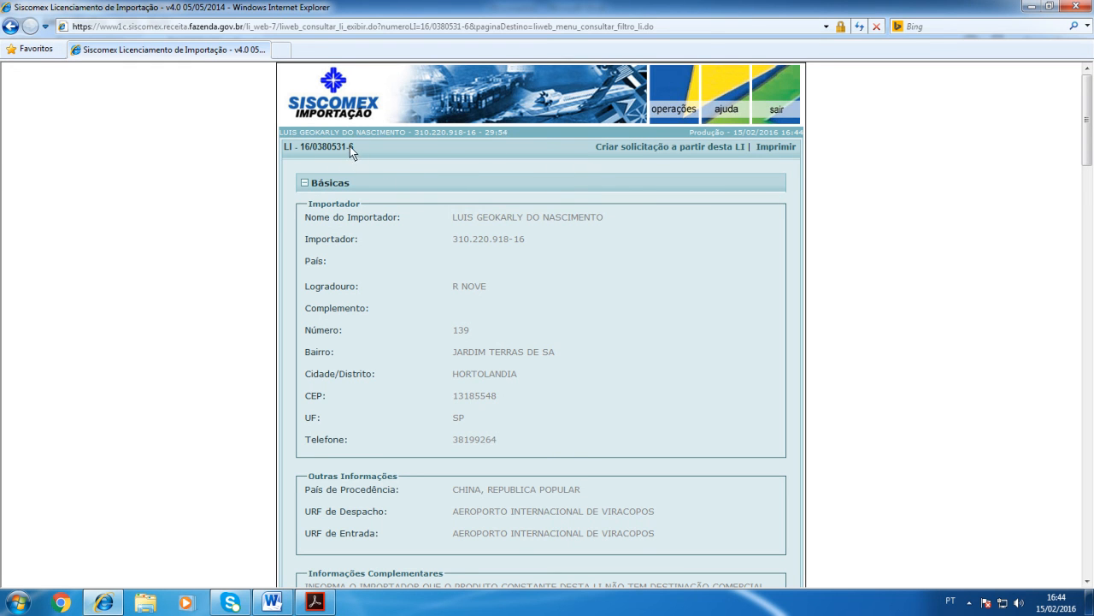
{"action": "scroll", "coordinate": [562, 241], "scroll_direction": "down", "scroll_amount": 3}
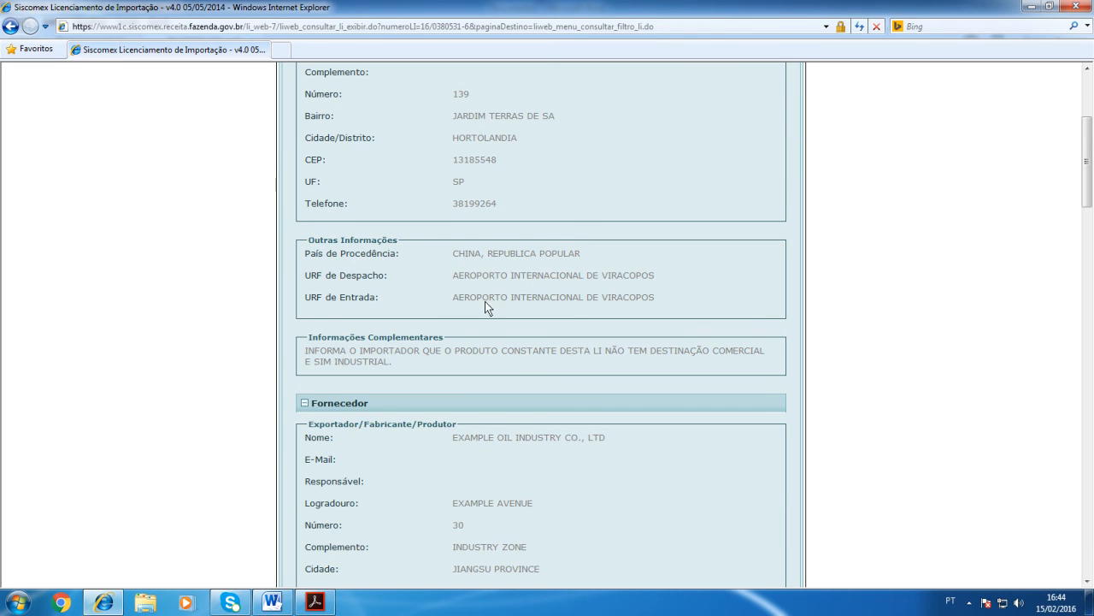
{"action": "scroll", "coordinate": [565, 311], "scroll_direction": "down", "scroll_amount": 4}
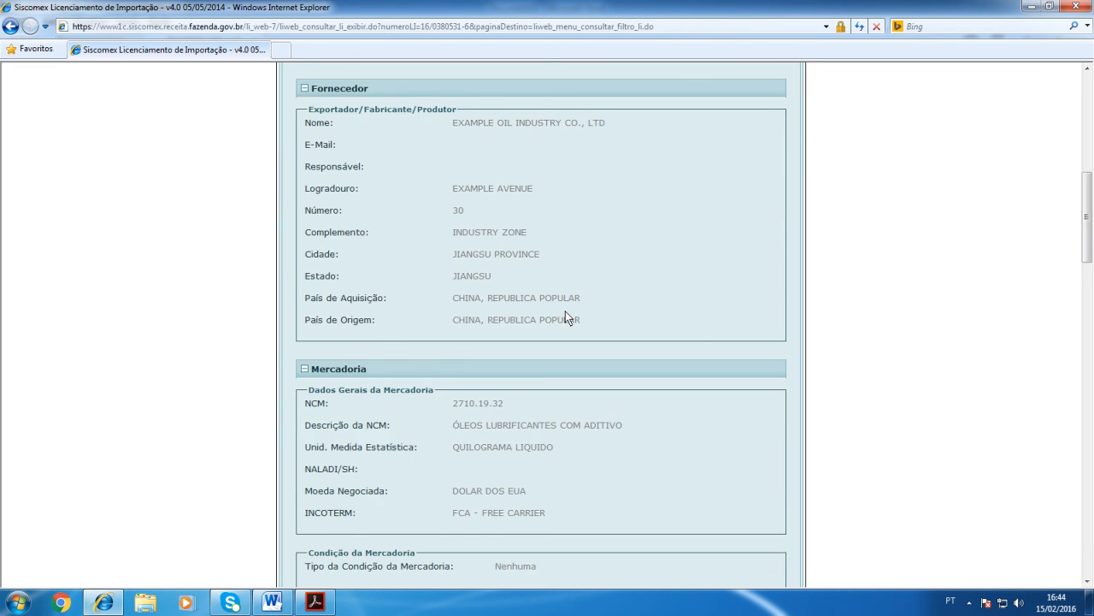
{"action": "scroll", "coordinate": [565, 310], "scroll_direction": "down", "scroll_amount": 5}
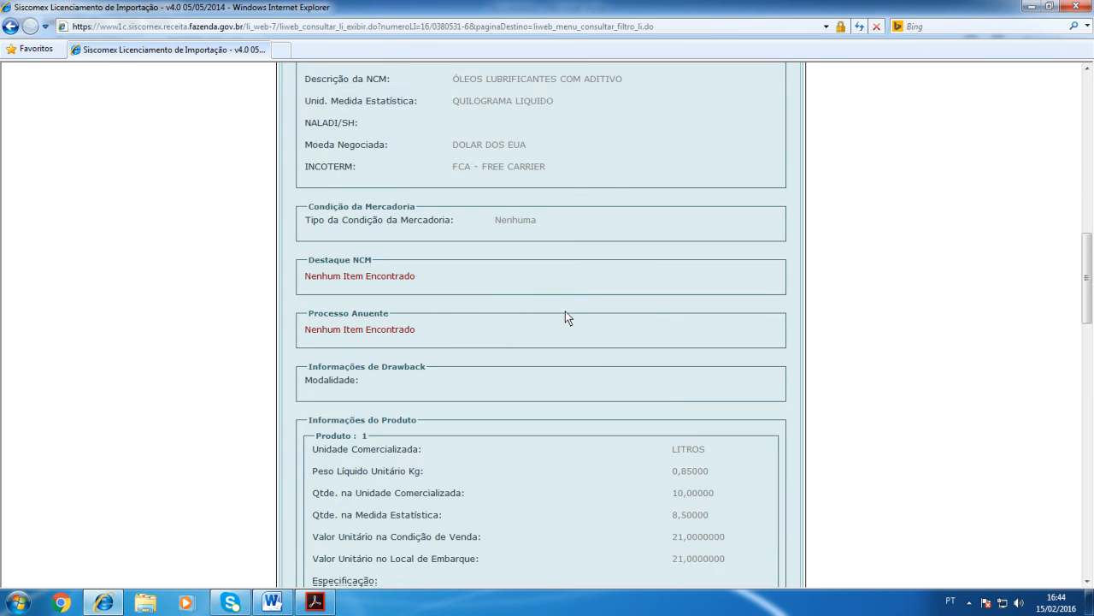
{"action": "scroll", "coordinate": [521, 316], "scroll_direction": "down", "scroll_amount": 12}
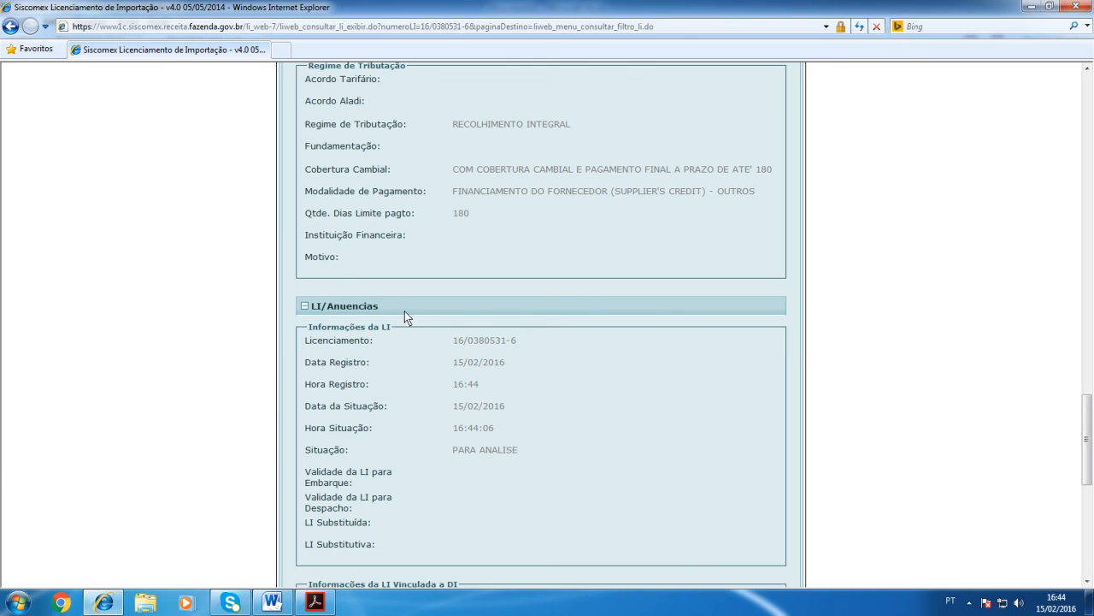
{"action": "scroll", "coordinate": [449, 302], "scroll_direction": "down", "scroll_amount": 2}
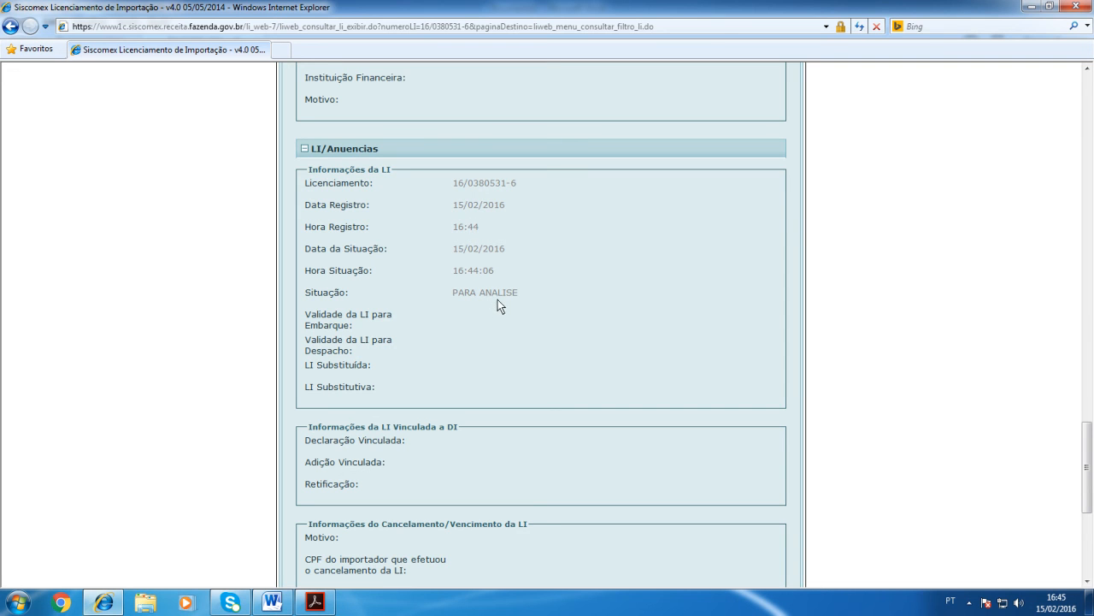
{"action": "scroll", "coordinate": [563, 393], "scroll_direction": "up", "scroll_amount": 15}
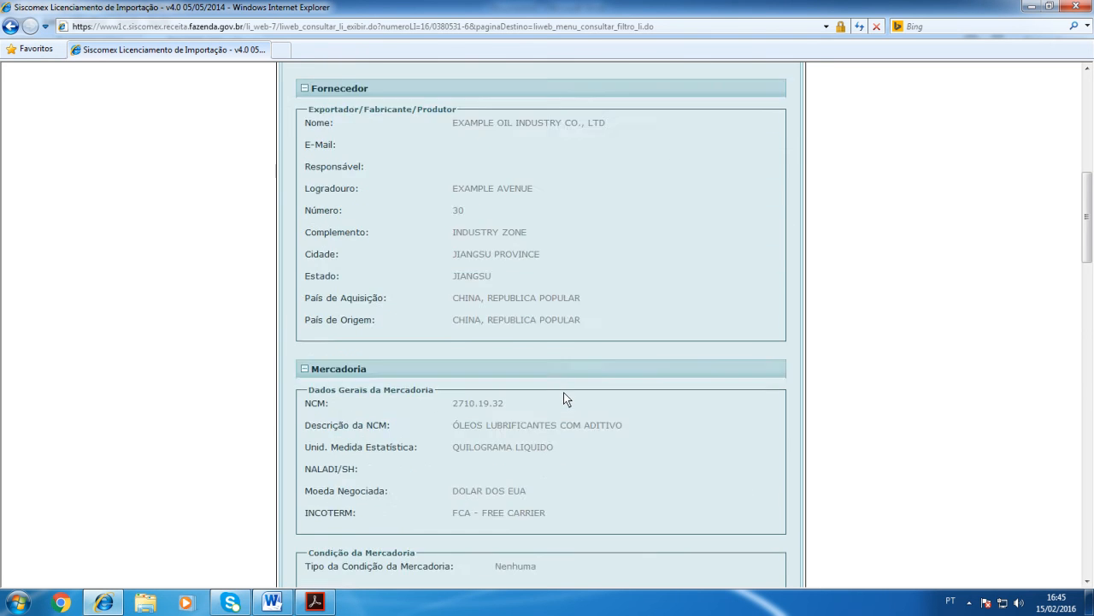
{"action": "scroll", "coordinate": [564, 398], "scroll_direction": "up", "scroll_amount": 10}
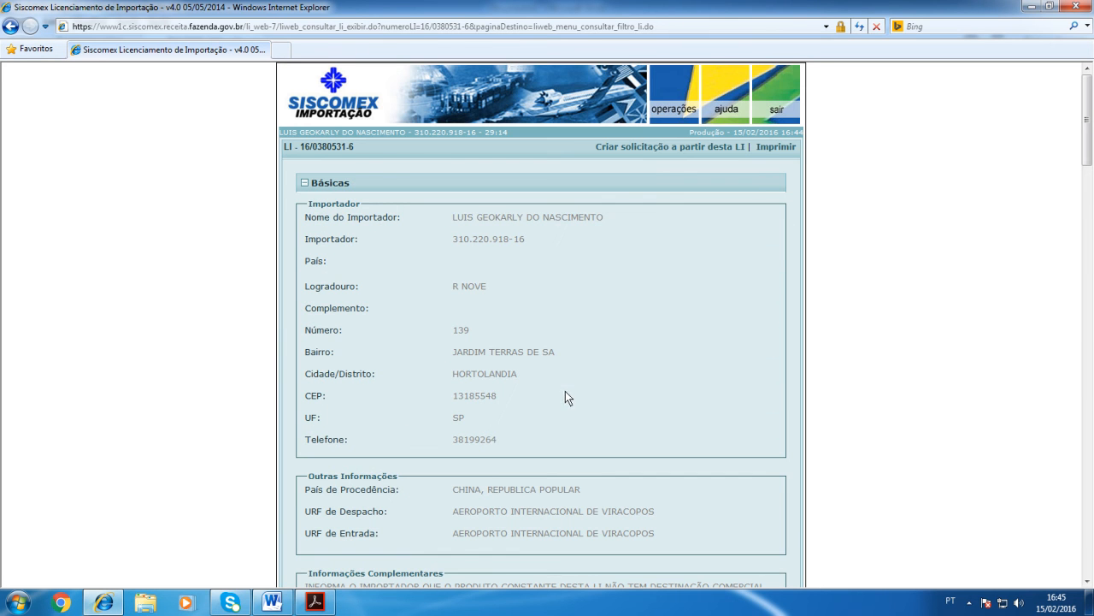
Step: Save the printable LI extract to the desktop as the PDF ExtratoLI and open the downloaded file
{"action": "left_click", "coordinate": [769, 146]}
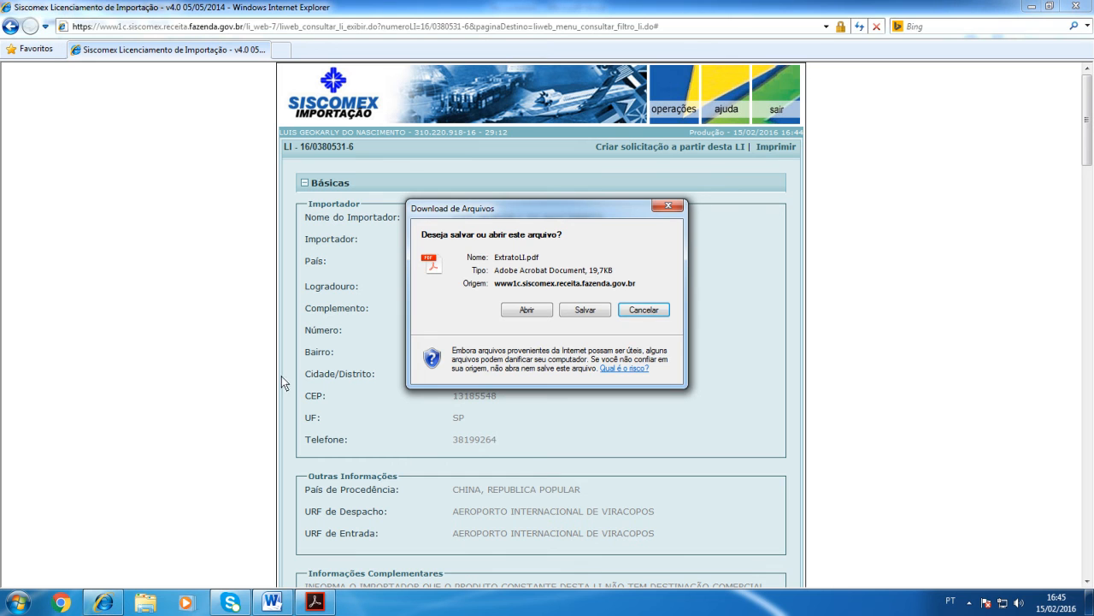
{"action": "left_click", "coordinate": [585, 310]}
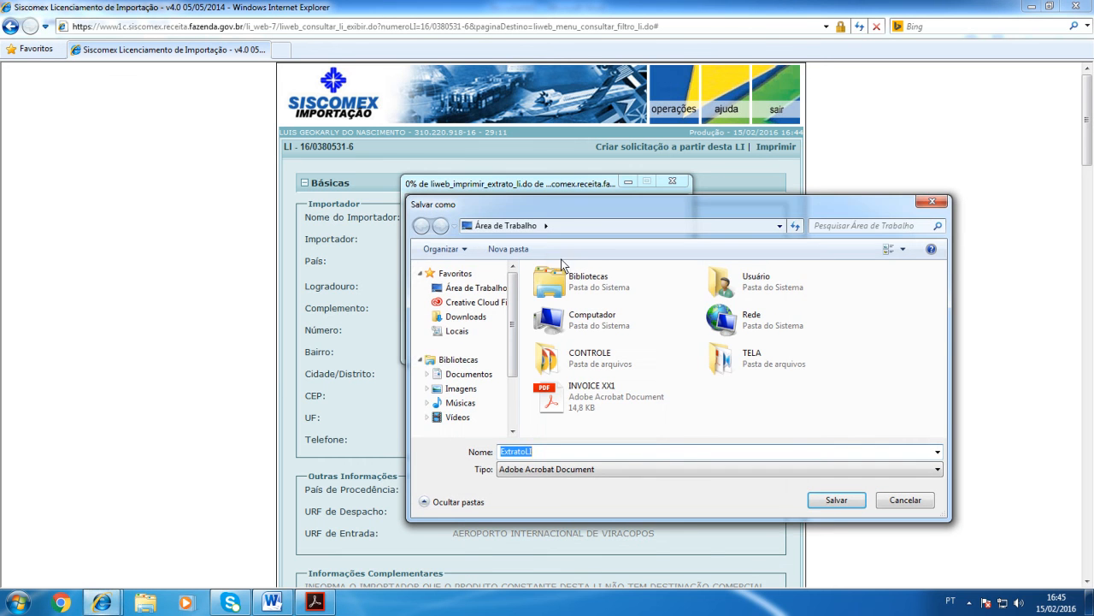
{"action": "left_click", "coordinate": [857, 496]}
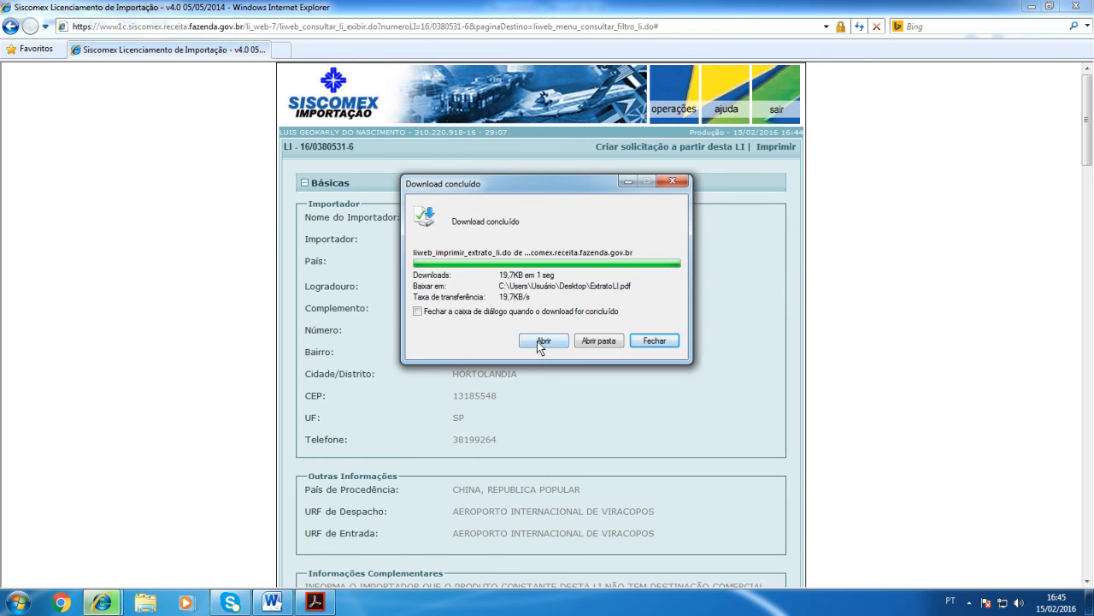
{"action": "left_click", "coordinate": [532, 339]}
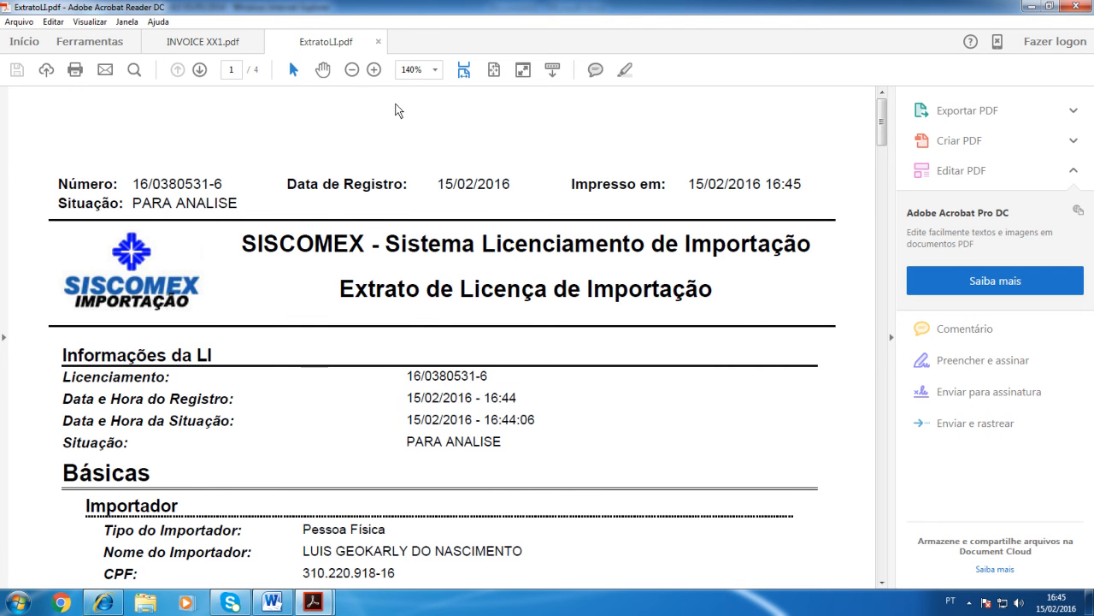
Step: Review the pages of the ExtratoLI.pdf extract at 75% zoom and close only that document
{"action": "left_click", "coordinate": [351, 70]}
{"action": "left_click", "coordinate": [352, 70]}
{"action": "left_click", "coordinate": [352, 70]}
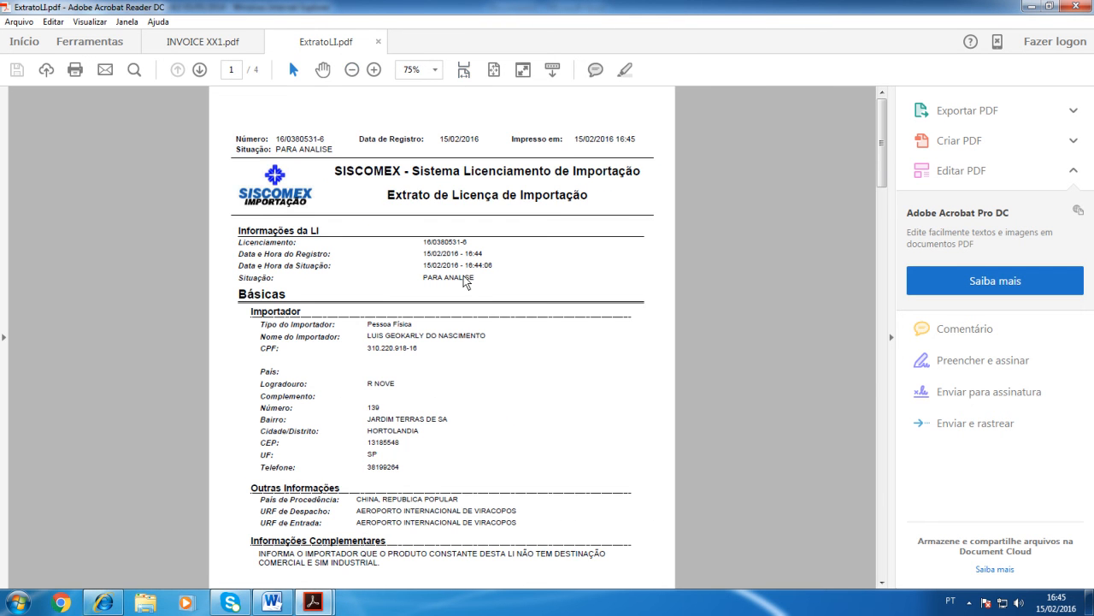
{"action": "scroll", "coordinate": [493, 300], "scroll_direction": "down", "scroll_amount": 5}
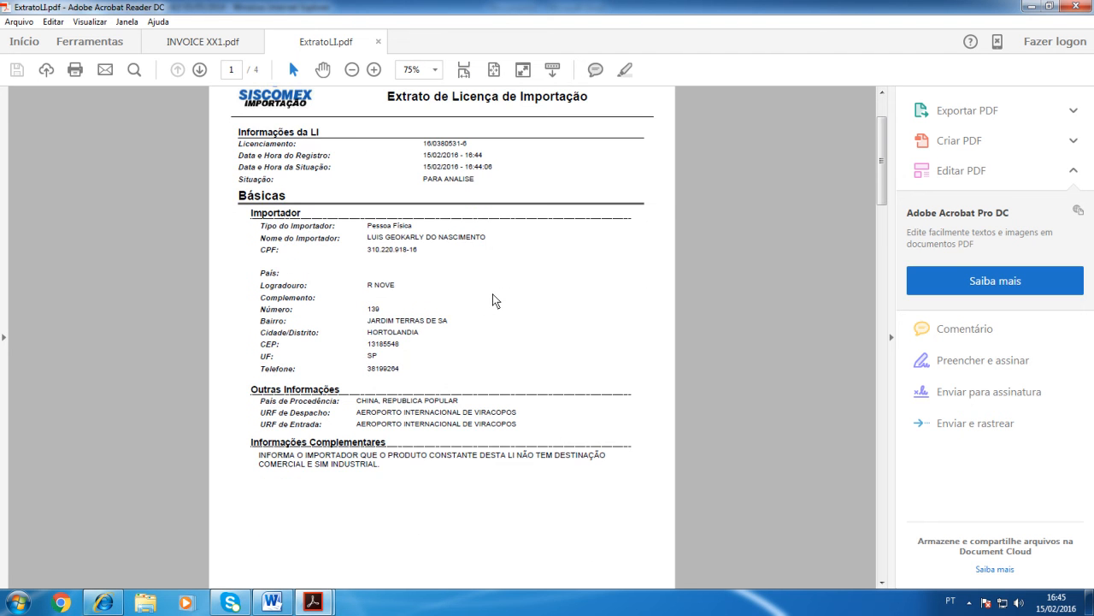
{"action": "scroll", "coordinate": [493, 299], "scroll_direction": "down", "scroll_amount": 15}
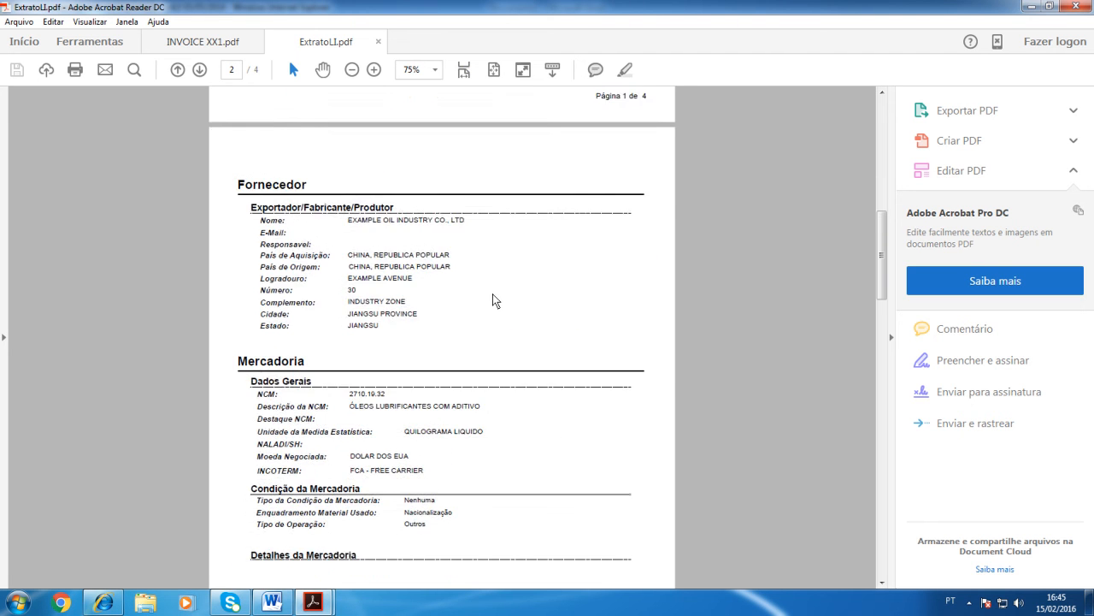
{"action": "scroll", "coordinate": [494, 299], "scroll_direction": "down", "scroll_amount": 7}
{"action": "scroll", "coordinate": [493, 299], "scroll_direction": "down", "scroll_amount": 9}
{"action": "scroll", "coordinate": [492, 299], "scroll_direction": "down", "scroll_amount": 4}
{"action": "scroll", "coordinate": [493, 300], "scroll_direction": "down", "scroll_amount": 7}
{"action": "scroll", "coordinate": [492, 294], "scroll_direction": "up", "scroll_amount": 20}
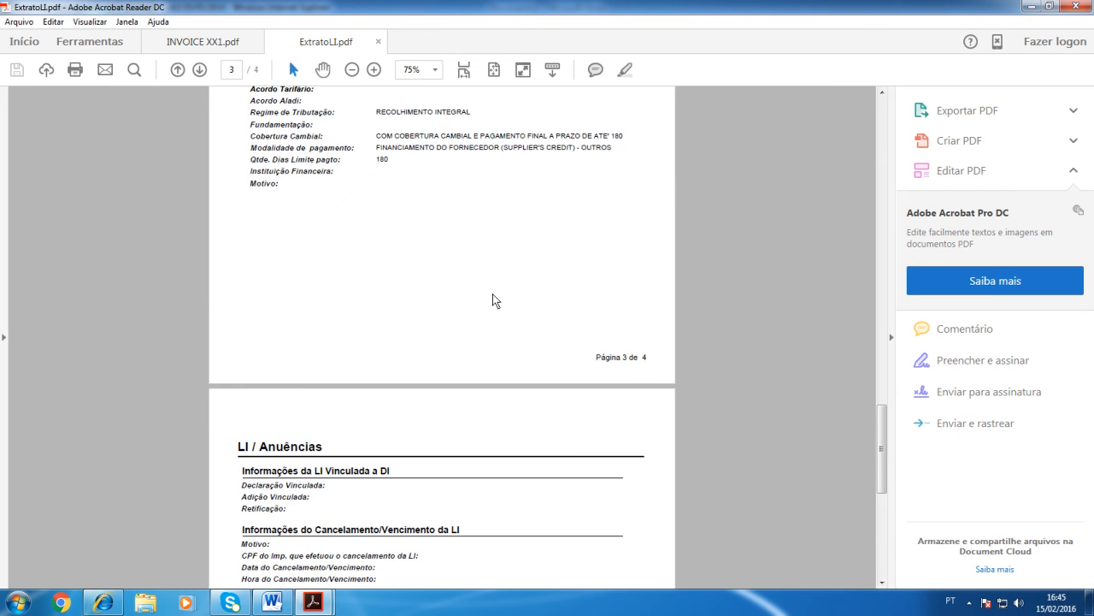
{"action": "scroll", "coordinate": [493, 300], "scroll_direction": "up", "scroll_amount": 12}
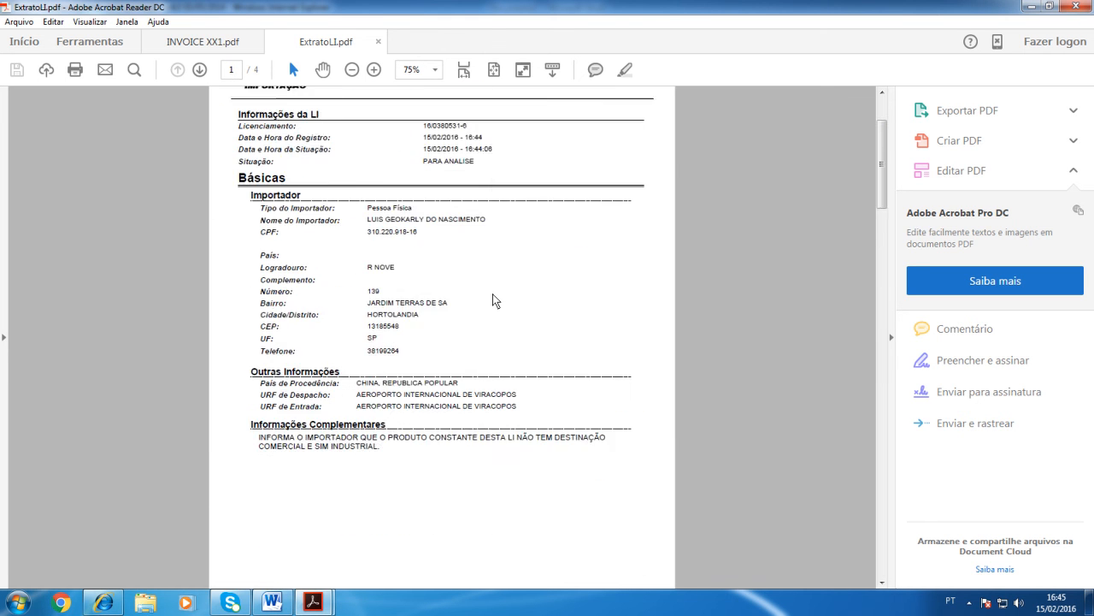
{"action": "left_click", "coordinate": [1072, 6]}
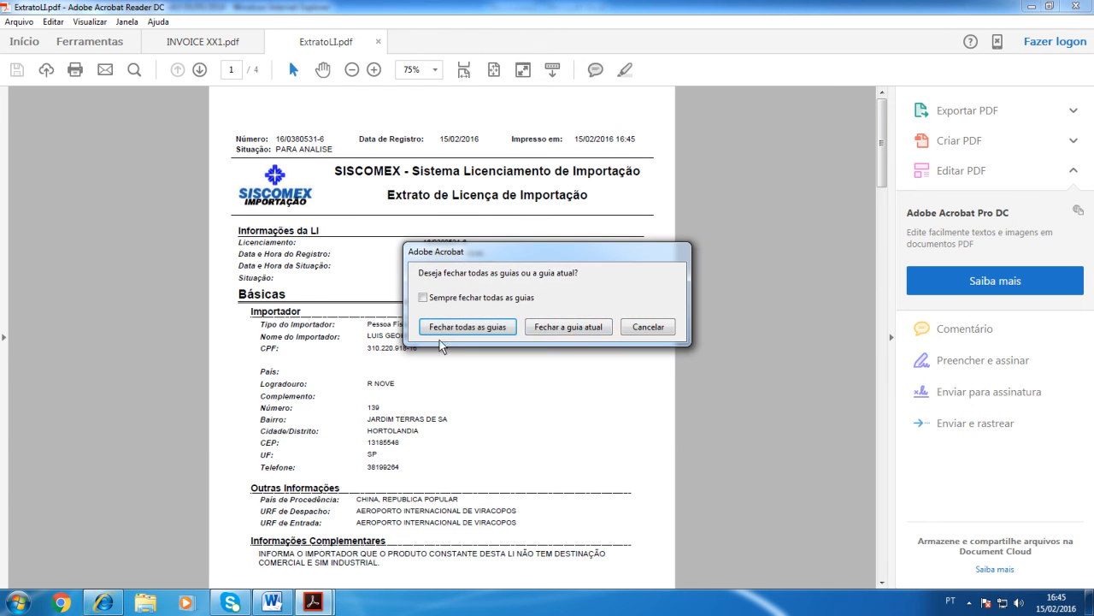
{"action": "left_click", "coordinate": [556, 327]}
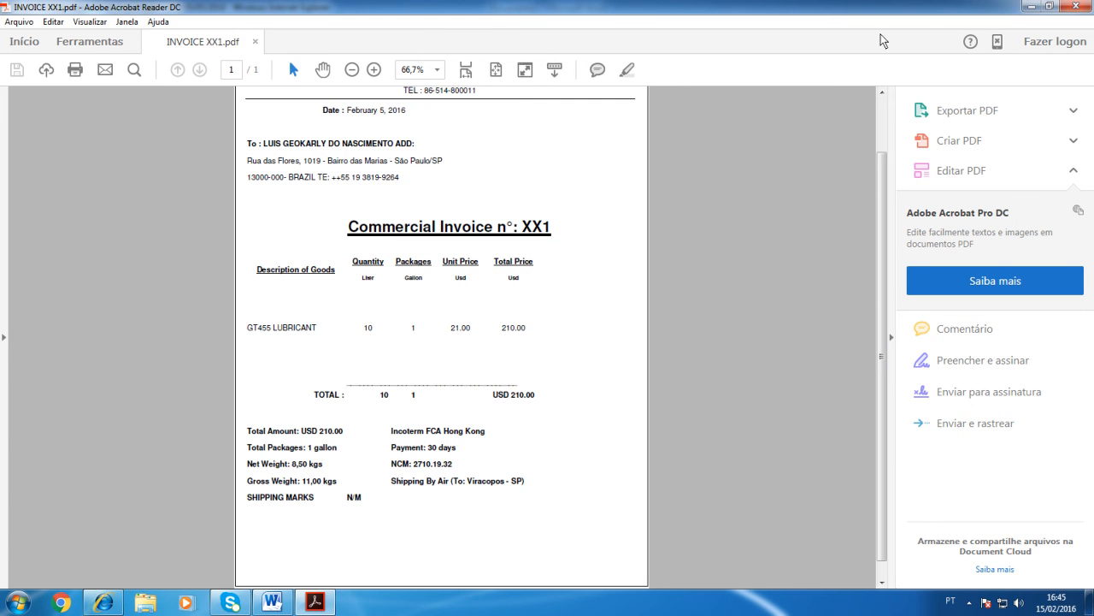
Step: Switch back to Internet Explorer and examine the Situação and validity fields under LI/Anuencias of the registered LI
{"action": "left_click", "coordinate": [101, 602]}
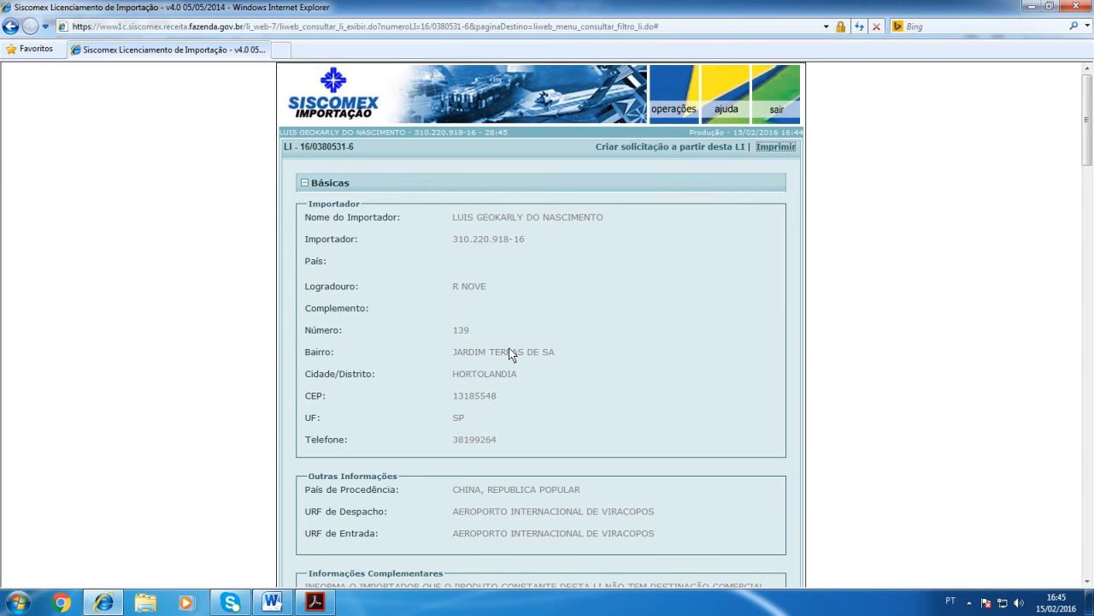
{"action": "scroll", "coordinate": [532, 359], "scroll_direction": "down", "scroll_amount": 15}
{"action": "scroll", "coordinate": [532, 360], "scroll_direction": "down", "scroll_amount": 10}
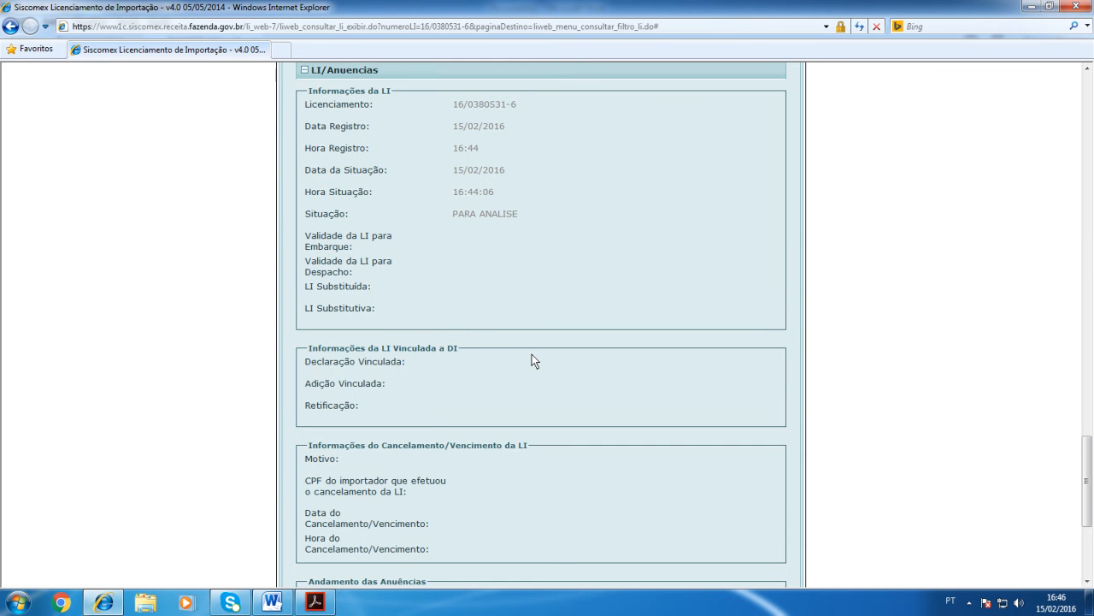
{"action": "scroll", "coordinate": [531, 360], "scroll_direction": "up", "scroll_amount": 1}
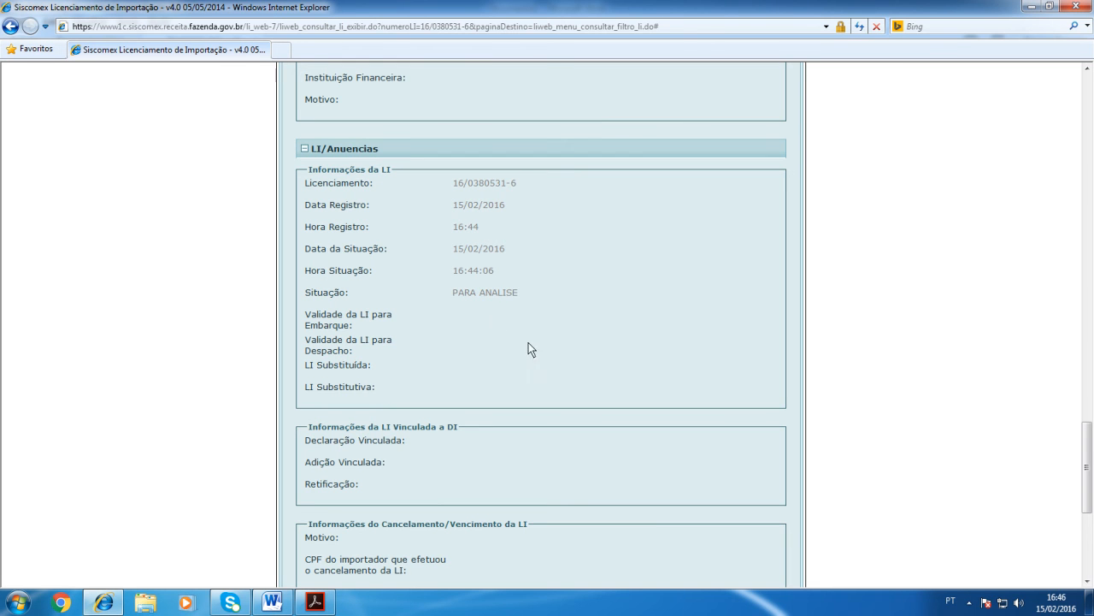
{"action": "triple_click", "coordinate": [469, 300]}
{"action": "left_click", "coordinate": [508, 317]}
{"action": "scroll", "coordinate": [571, 367], "scroll_direction": "down", "scroll_amount": 5}
{"action": "scroll", "coordinate": [570, 359], "scroll_direction": "up", "scroll_amount": 20}
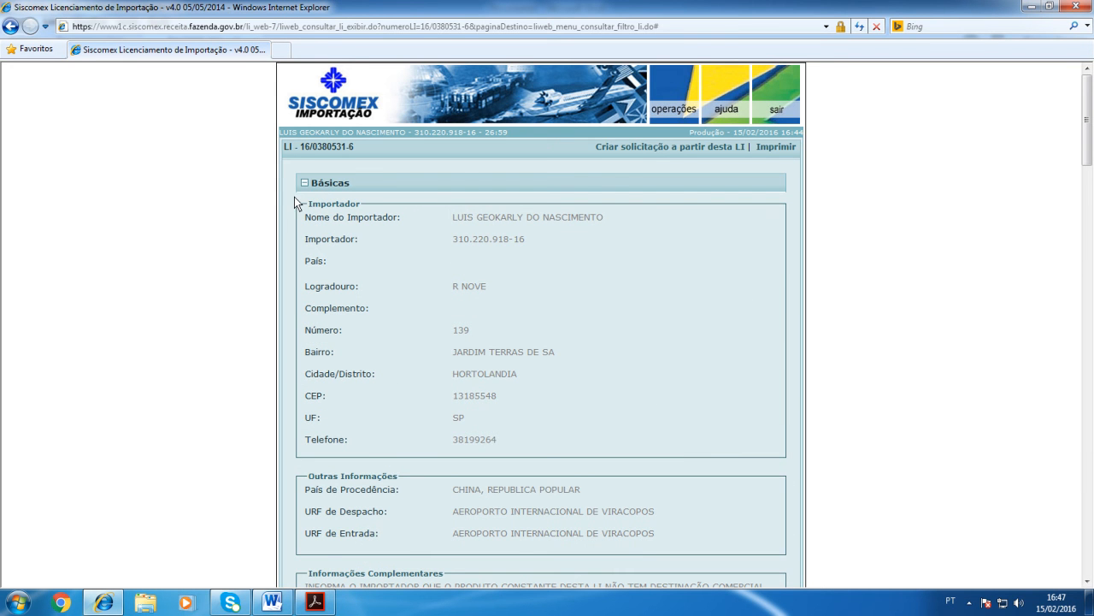
Step: Cancel the registered LI through a cancellation request, adding its LI number to the selection
{"action": "left_click", "coordinate": [676, 101]}
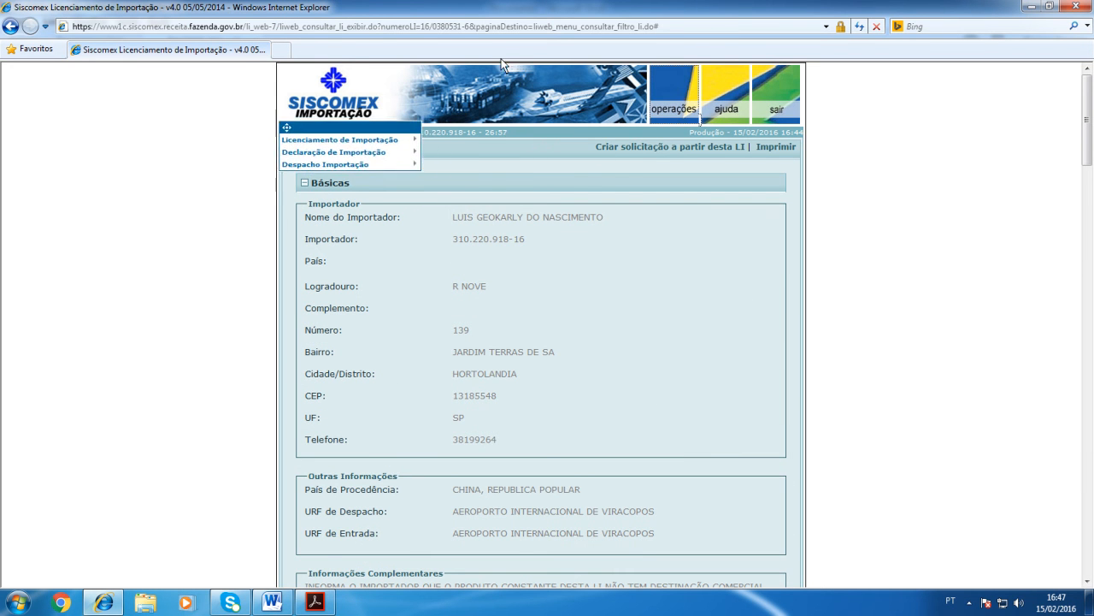
{"action": "mouse_move", "coordinate": [376, 137]}
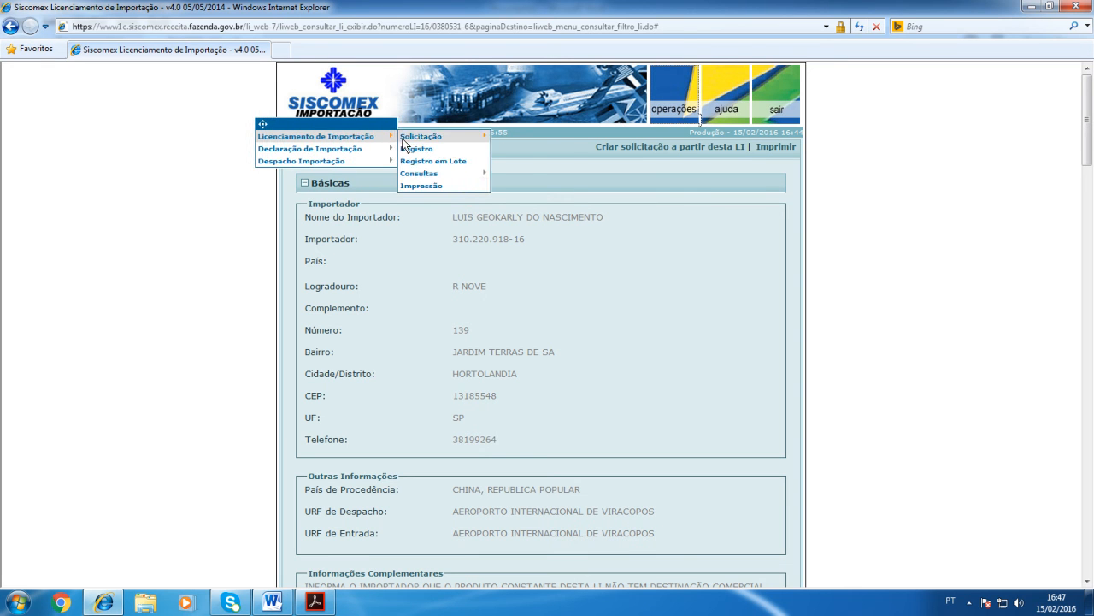
{"action": "mouse_move", "coordinate": [423, 138]}
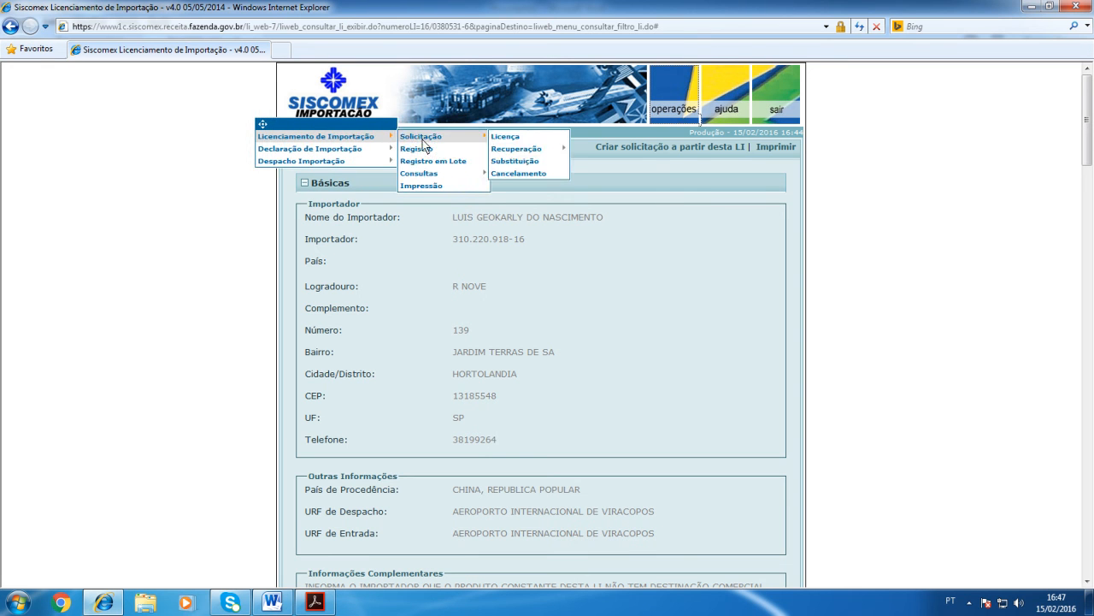
{"action": "left_click", "coordinate": [536, 174]}
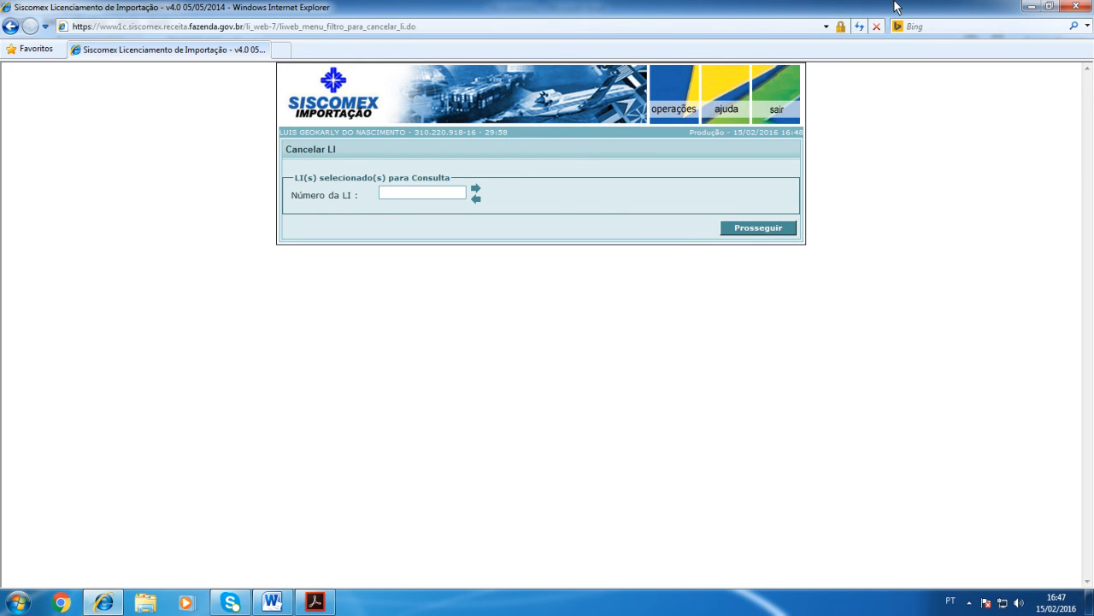
{"action": "left_click", "coordinate": [476, 188]}
{"action": "left_click", "coordinate": [754, 249]}
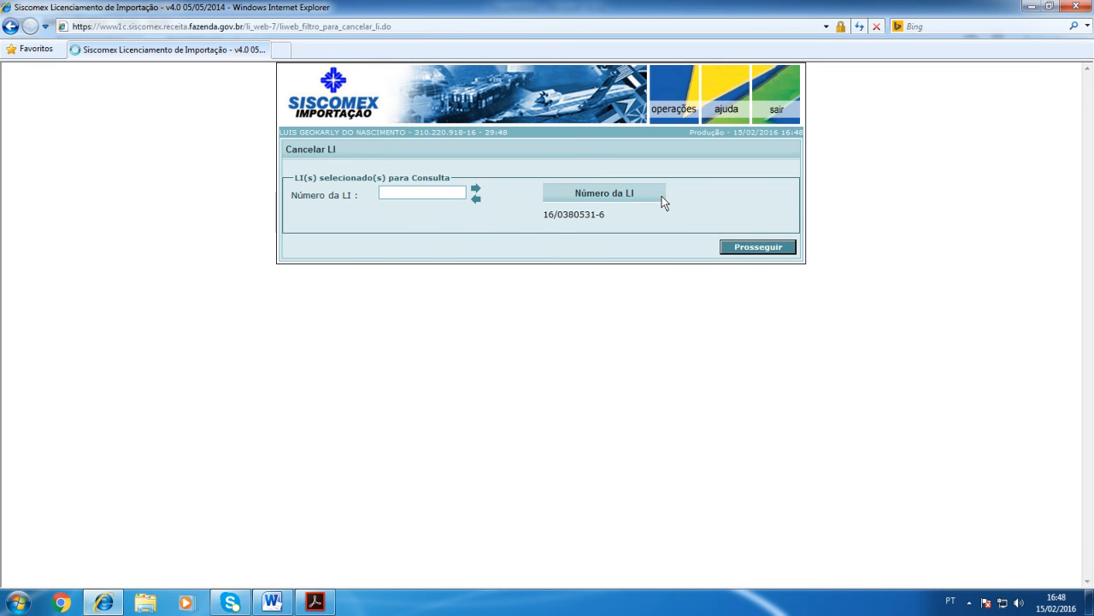
{"action": "left_click", "coordinate": [299, 215]}
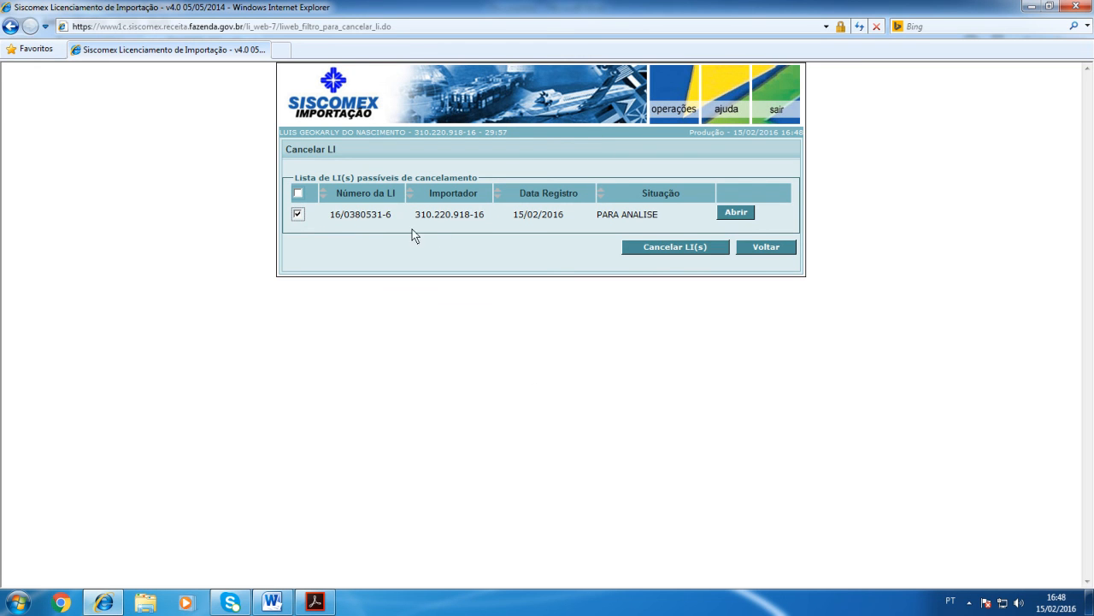
{"action": "left_click", "coordinate": [687, 245]}
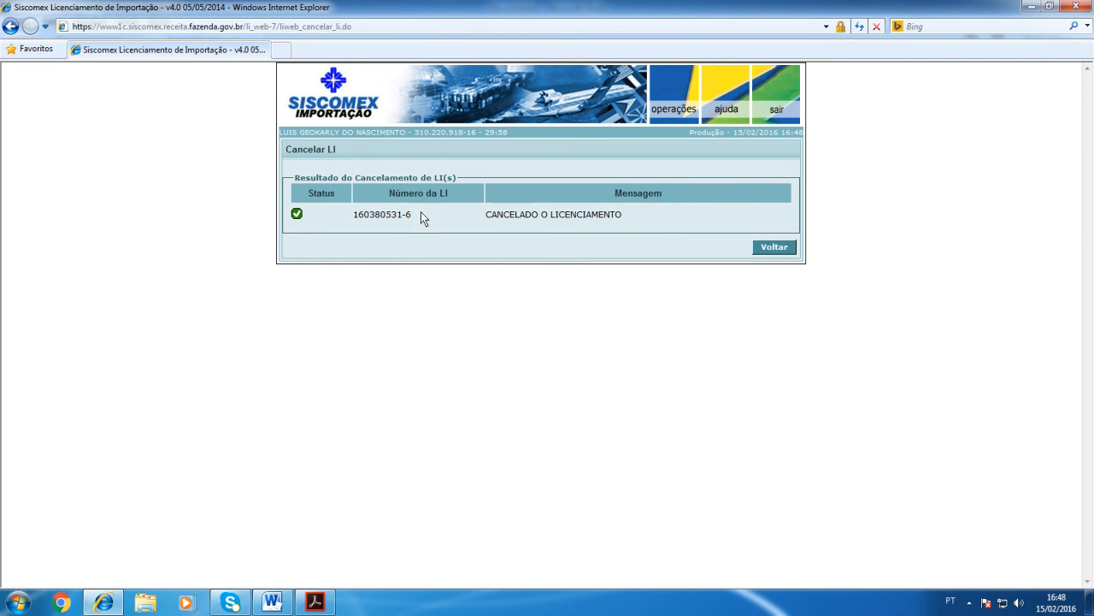
Step: Open the LI query under Licenciamento de Importação and enter the cancelled licence's LI number as the search criterion
{"action": "left_click", "coordinate": [666, 88]}
{"action": "mouse_move", "coordinate": [376, 136]}
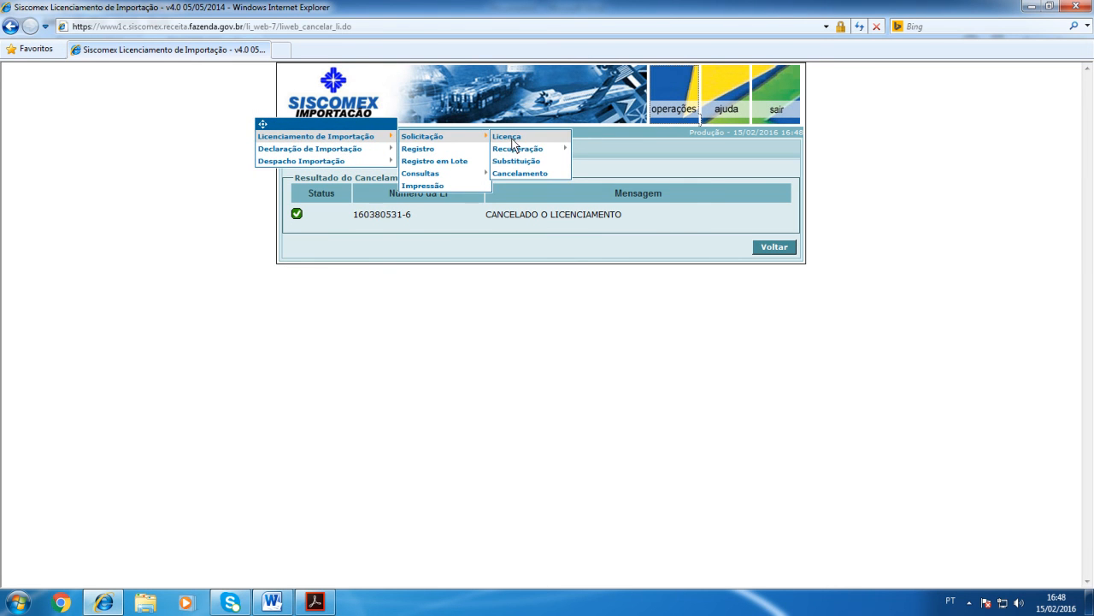
{"action": "mouse_move", "coordinate": [458, 173]}
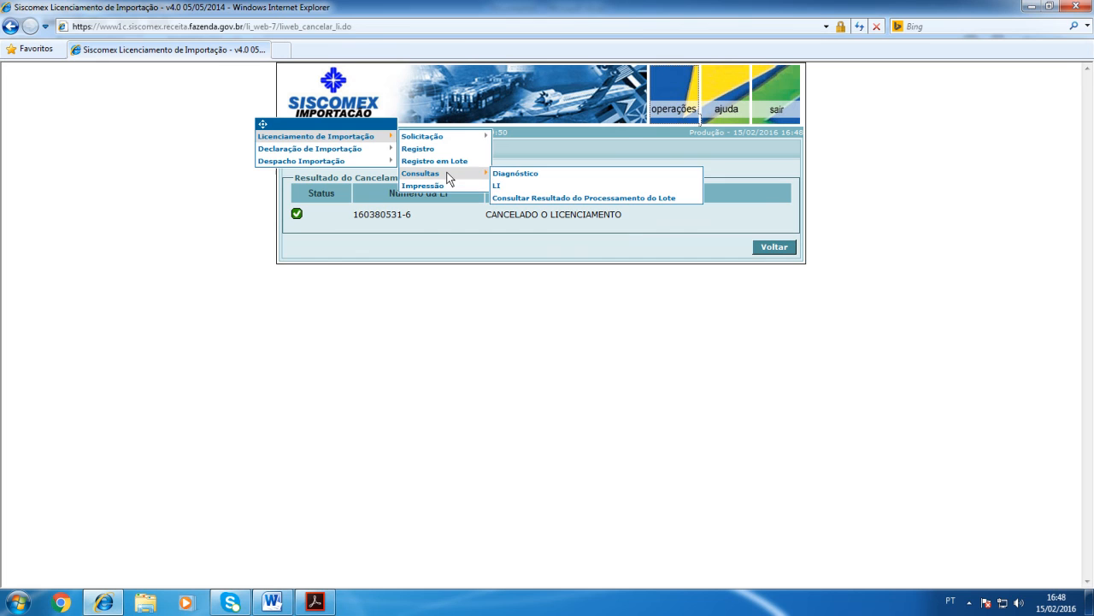
{"action": "left_click", "coordinate": [503, 184]}
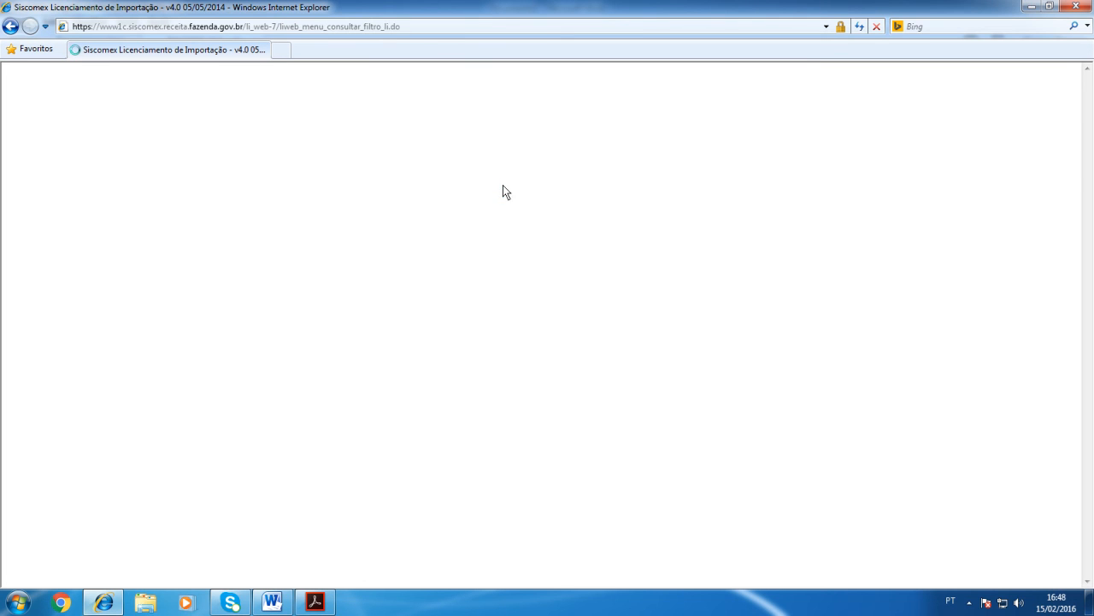
{"action": "left_click", "coordinate": [523, 193]}
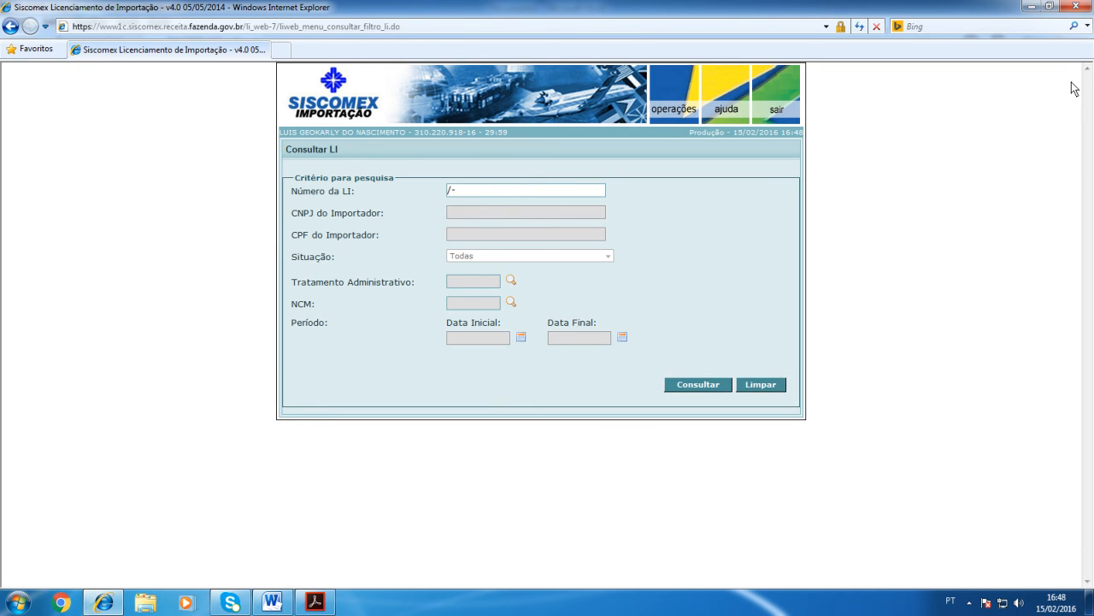
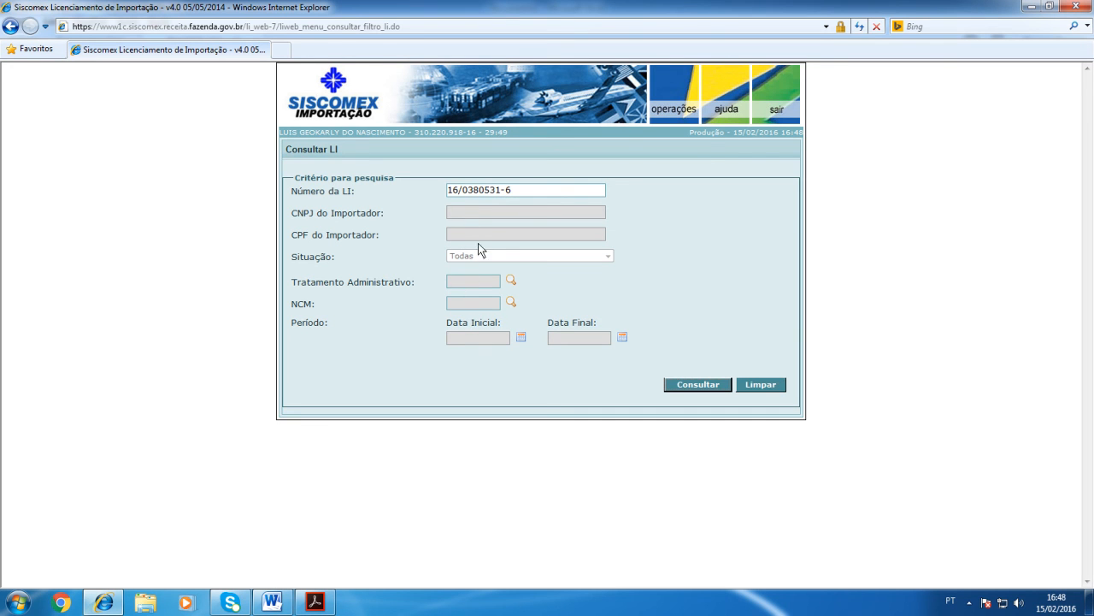
Step: Try the importer's CNPJ and CPF as alternative search criteria to the LI number
{"action": "left_click", "coordinate": [460, 215]}
{"action": "left_click", "coordinate": [466, 192]}
{"action": "left_click", "coordinate": [466, 212]}
{"action": "left_click", "coordinate": [463, 234]}
{"action": "left_click", "coordinate": [463, 214]}
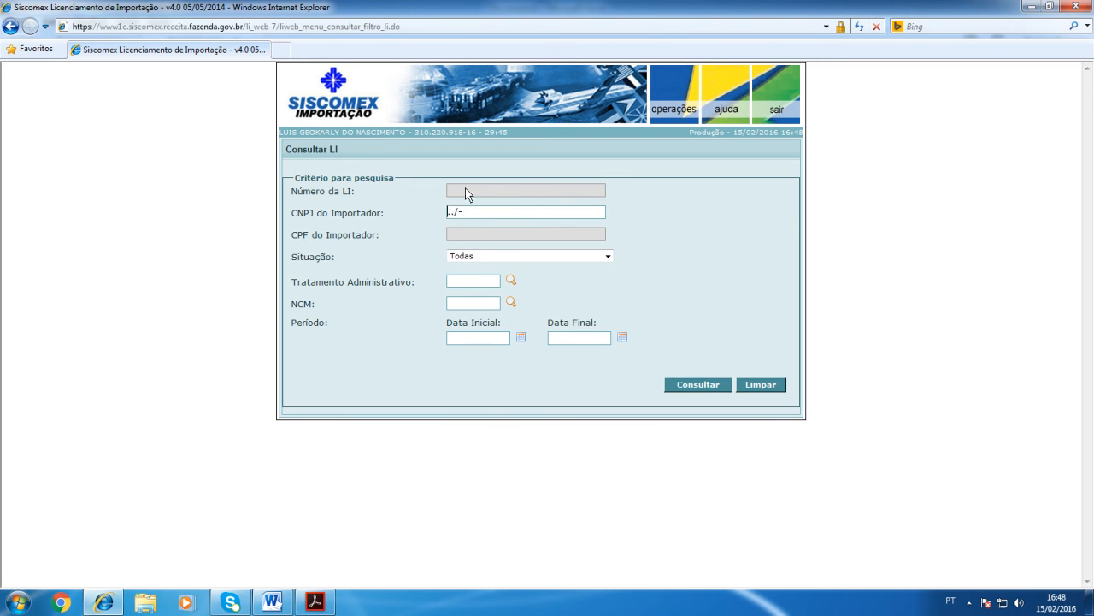
Step: Query the cancelled LI by its LI number and examine its Situação, cancellation information and Andamento das Anuências under LI/Anuencias
{"action": "left_click", "coordinate": [466, 190]}
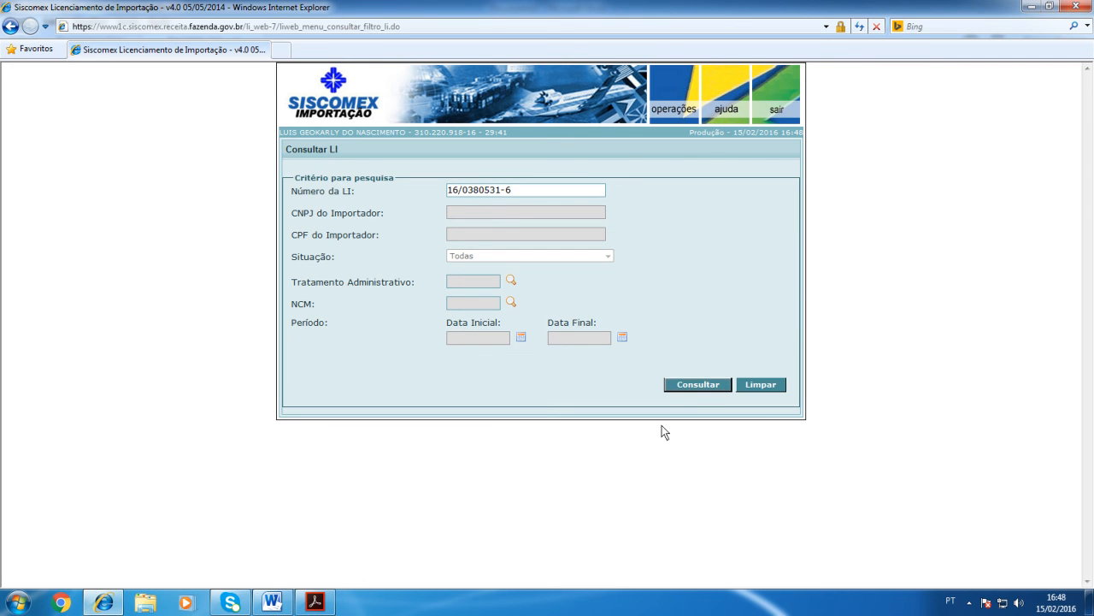
{"action": "left_click", "coordinate": [691, 391]}
{"action": "left_click", "coordinate": [706, 385]}
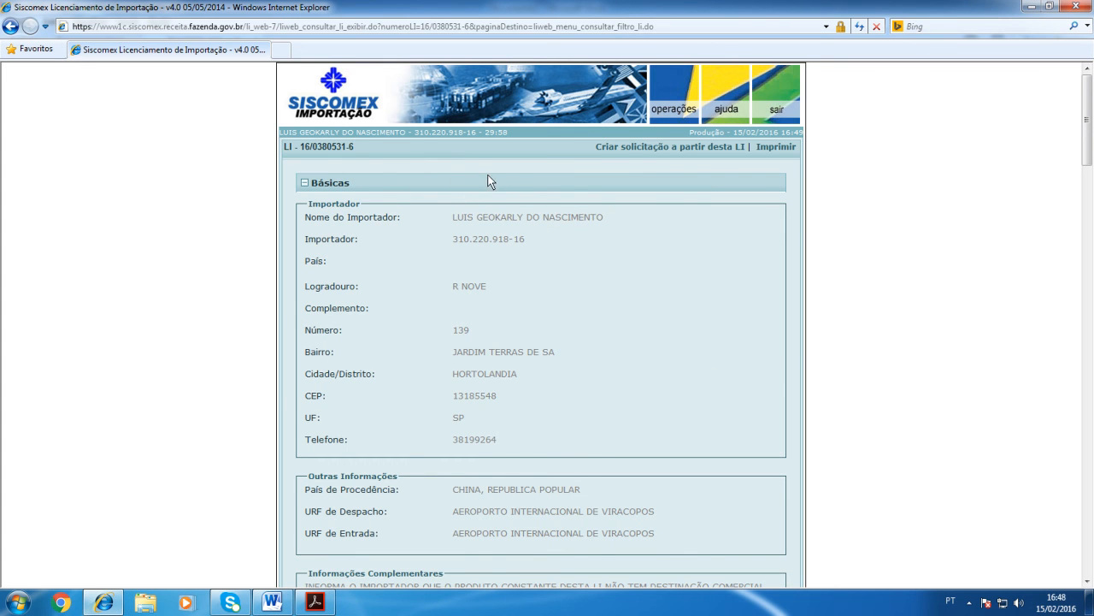
{"action": "scroll", "coordinate": [519, 220], "scroll_direction": "down", "scroll_amount": 1}
{"action": "scroll", "coordinate": [519, 224], "scroll_direction": "down", "scroll_amount": 20}
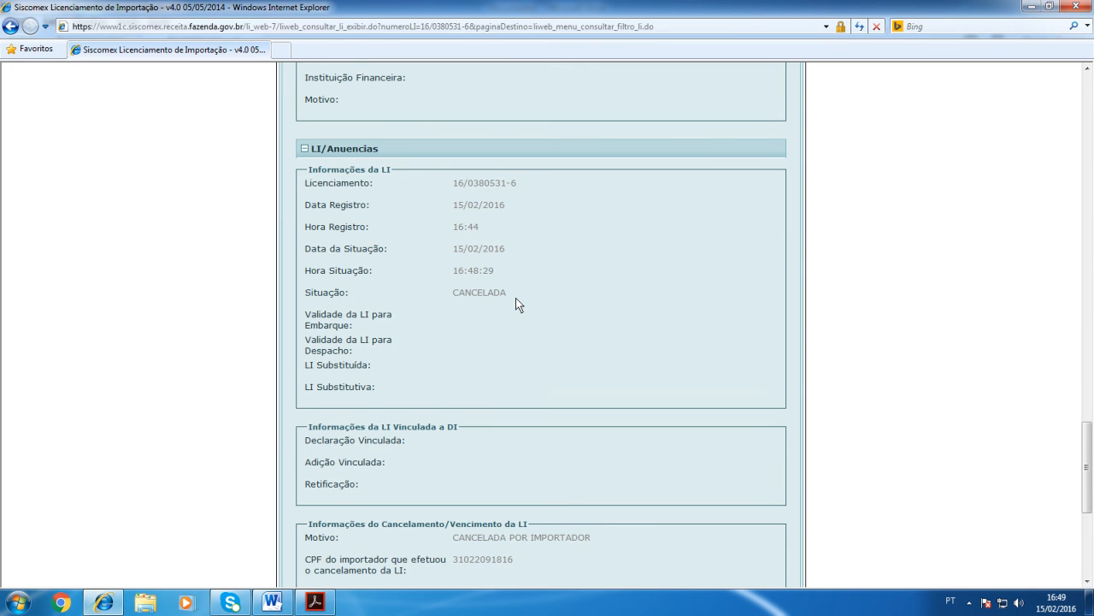
{"action": "scroll", "coordinate": [519, 419], "scroll_direction": "down", "scroll_amount": 4}
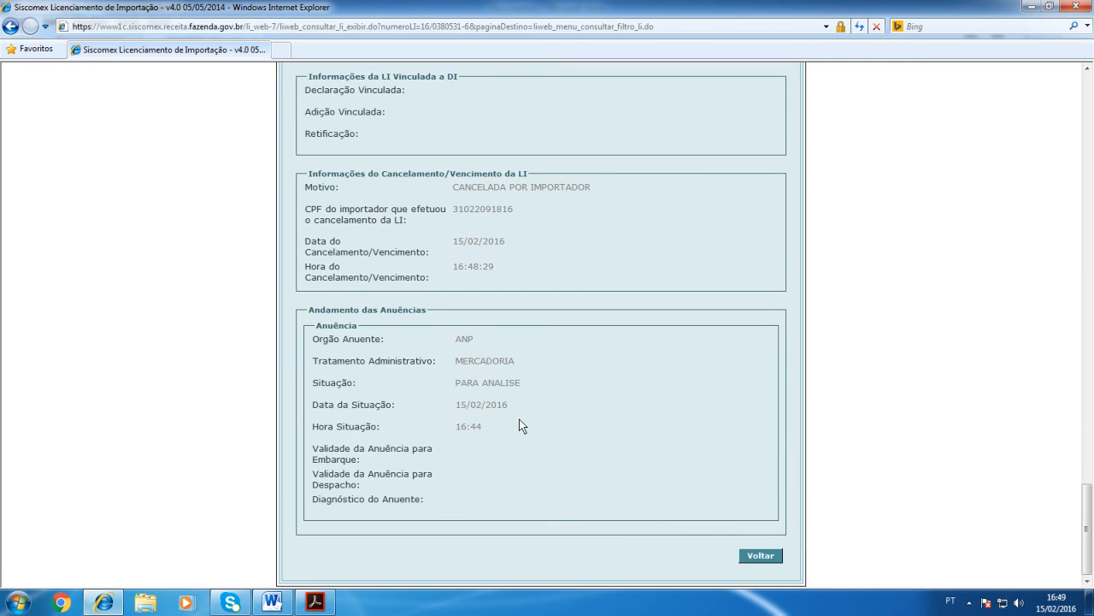
{"action": "scroll", "coordinate": [519, 419], "scroll_direction": "up", "scroll_amount": 6}
{"action": "scroll", "coordinate": [519, 419], "scroll_direction": "up", "scroll_amount": 15}
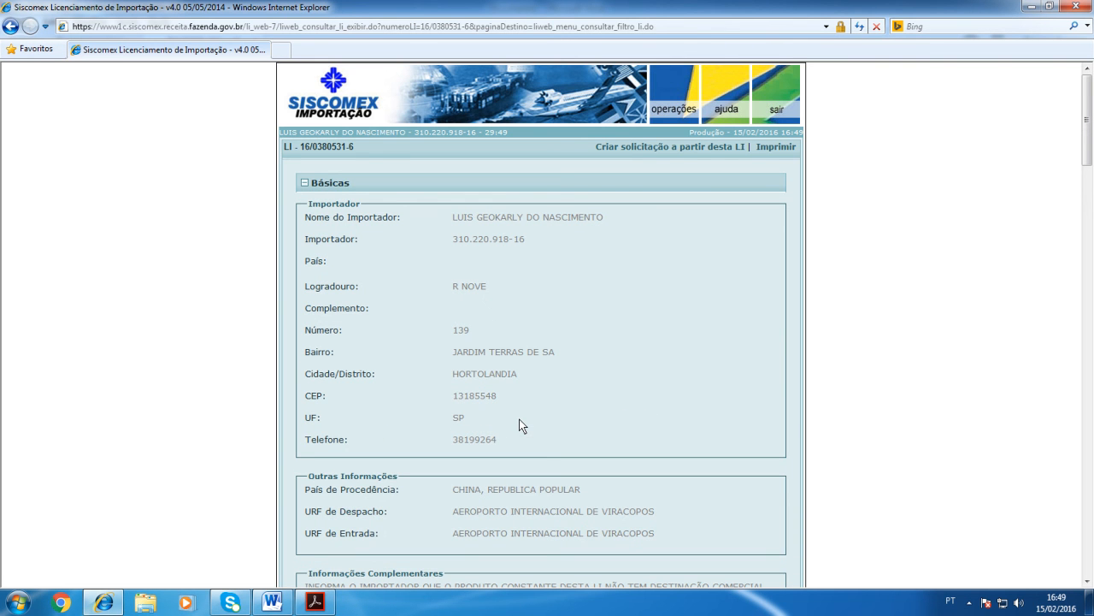